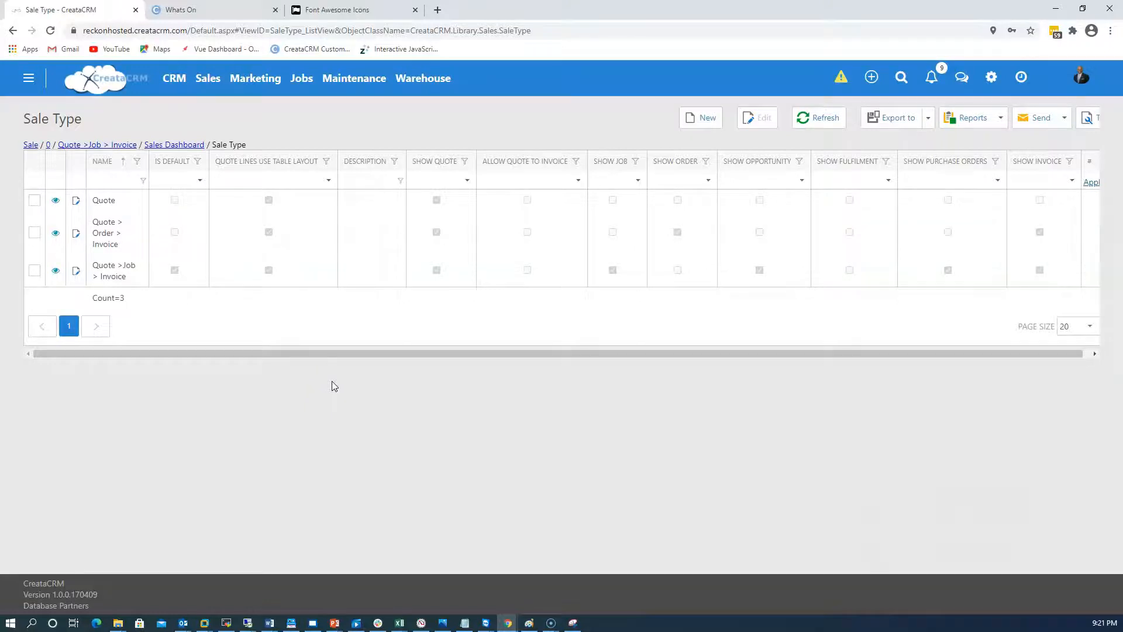
- View the Quote >Job > Invoice sale type's settings and open the Sales Dashboard
left_click(115, 280)
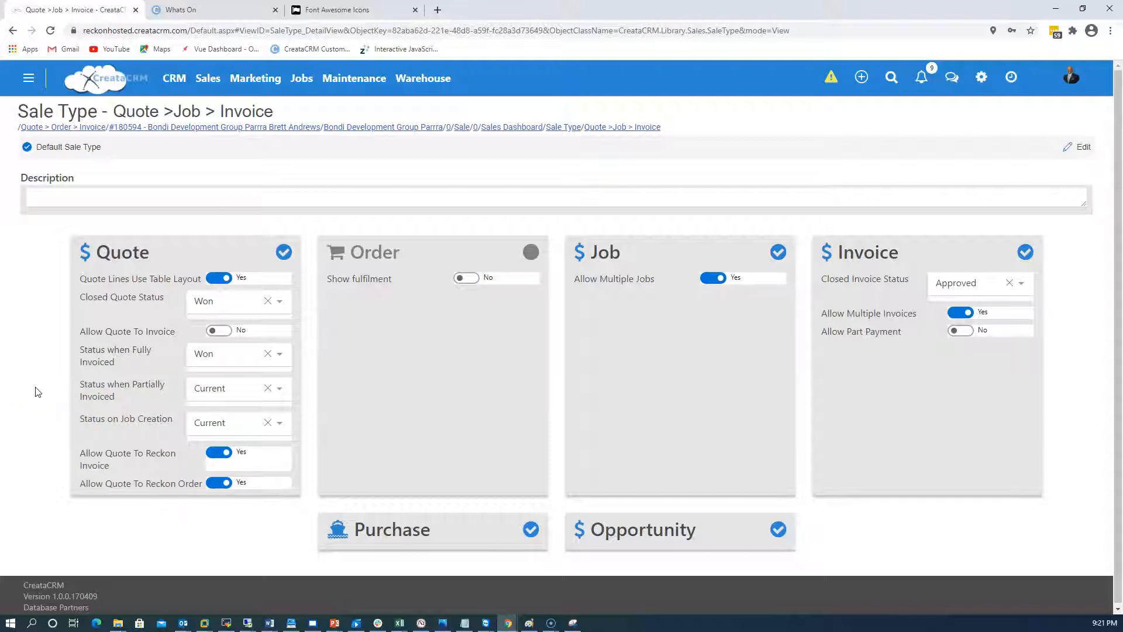
left_click(298, 74)
left_click(207, 74)
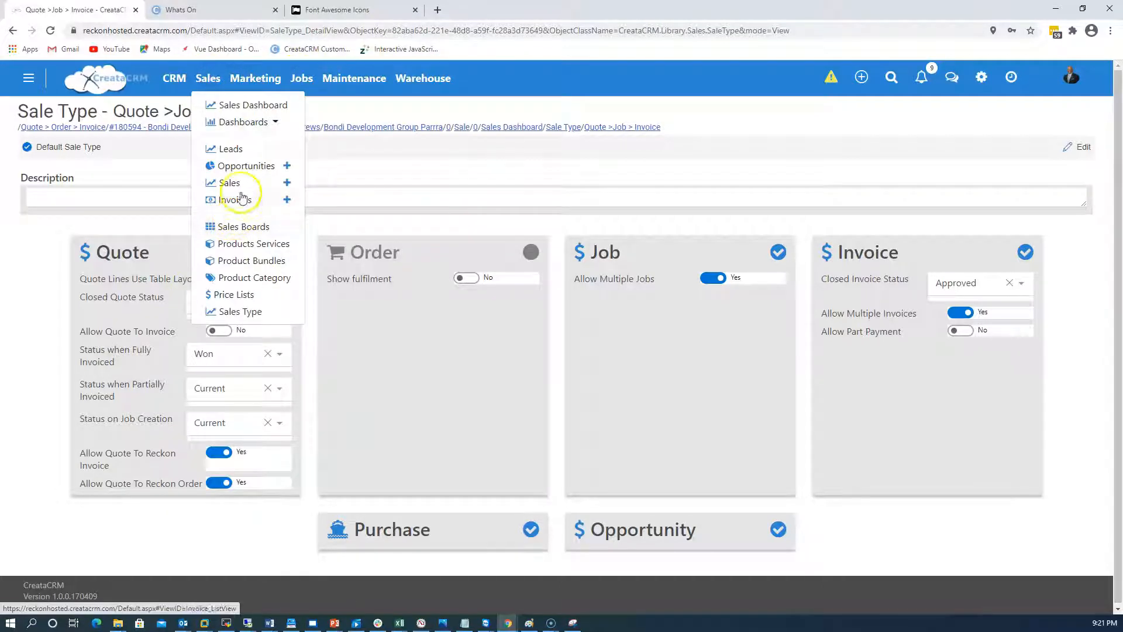
left_click(236, 107)
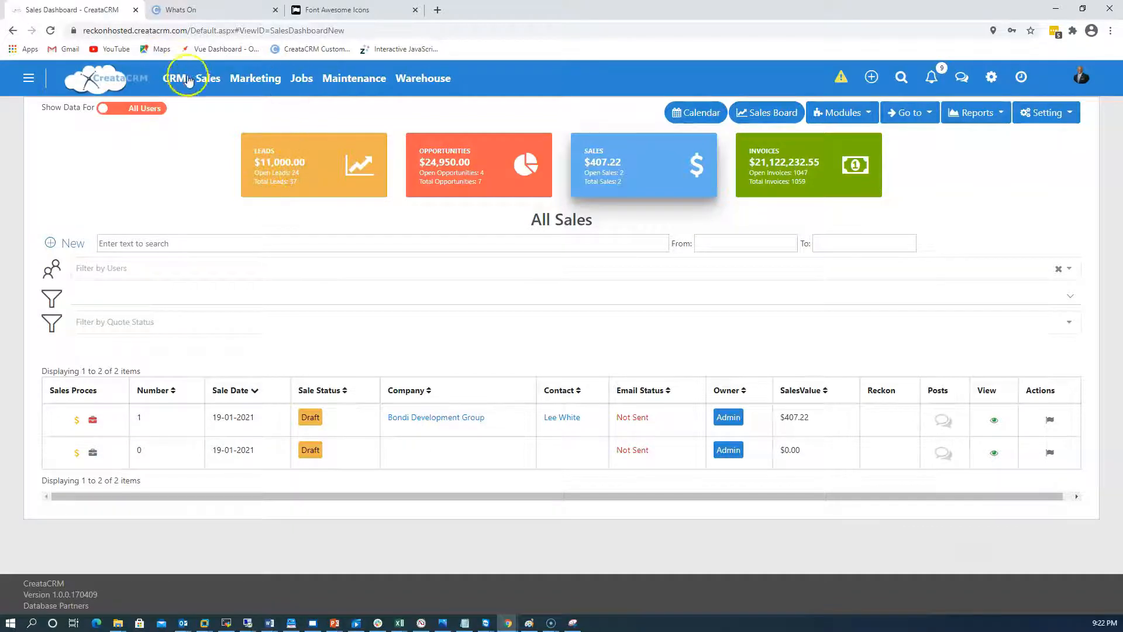
- Reopen the Quote >Job > Invoice sale type and examine which stages and options it enables
left_click(207, 78)
left_click(251, 312)
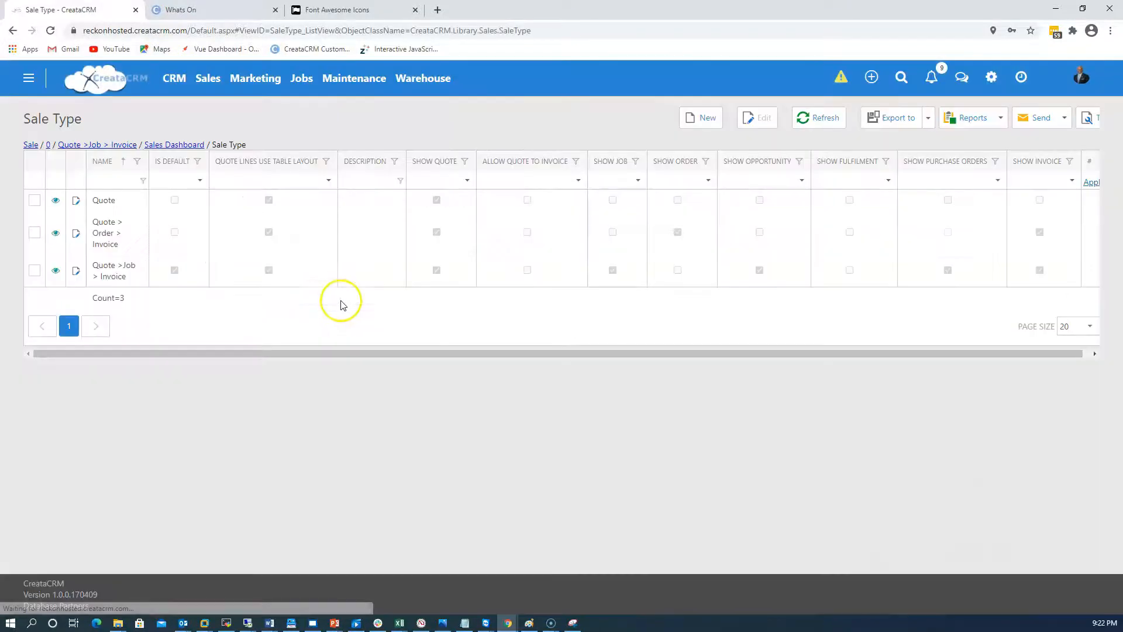
left_click(112, 272)
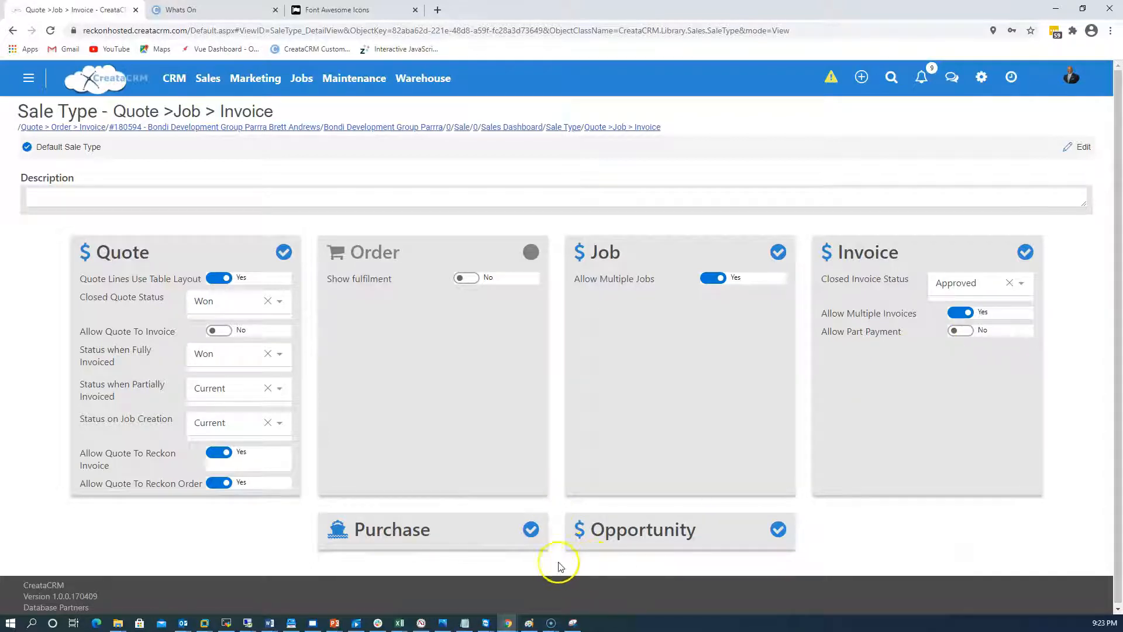
left_click(531, 530)
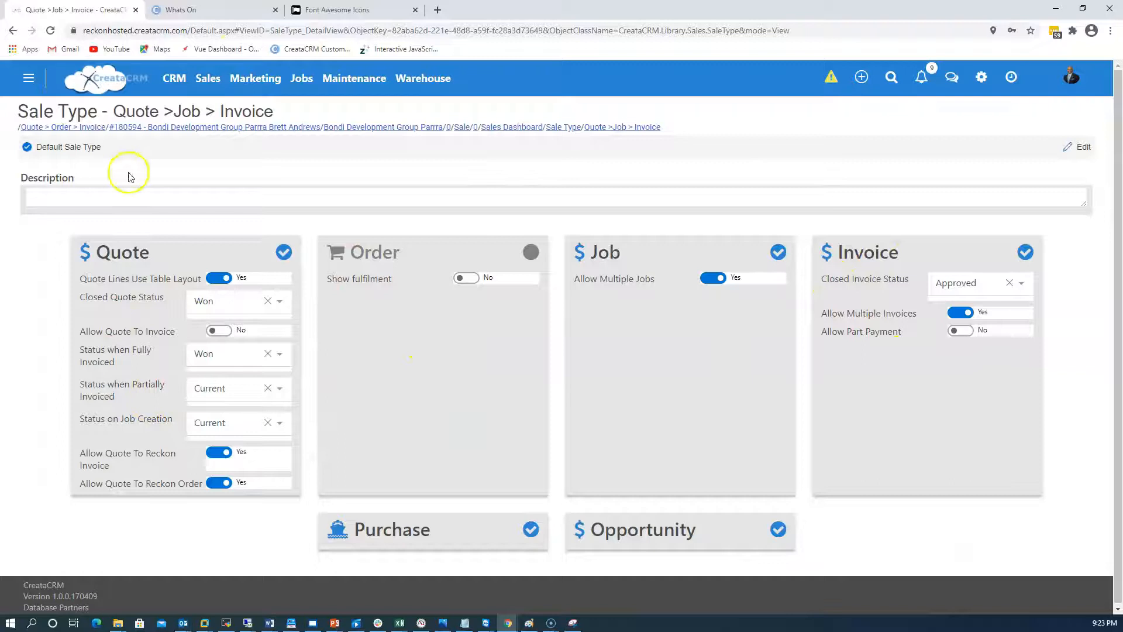
- Create a new sale and look over its header fields and workflow stages
left_click(207, 77)
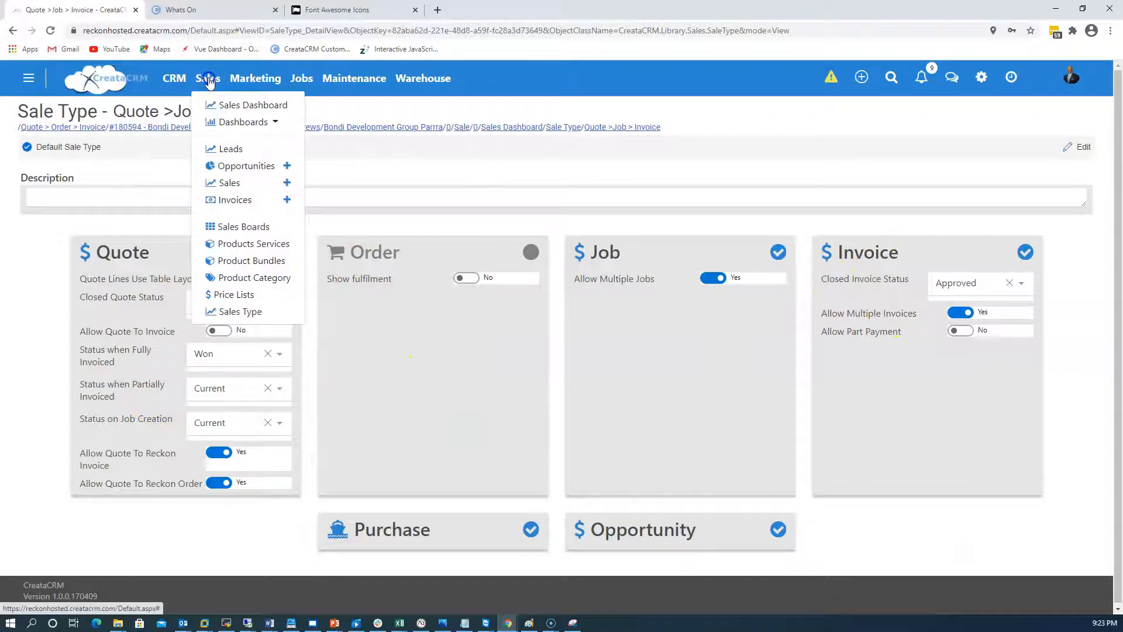
left_click(288, 184)
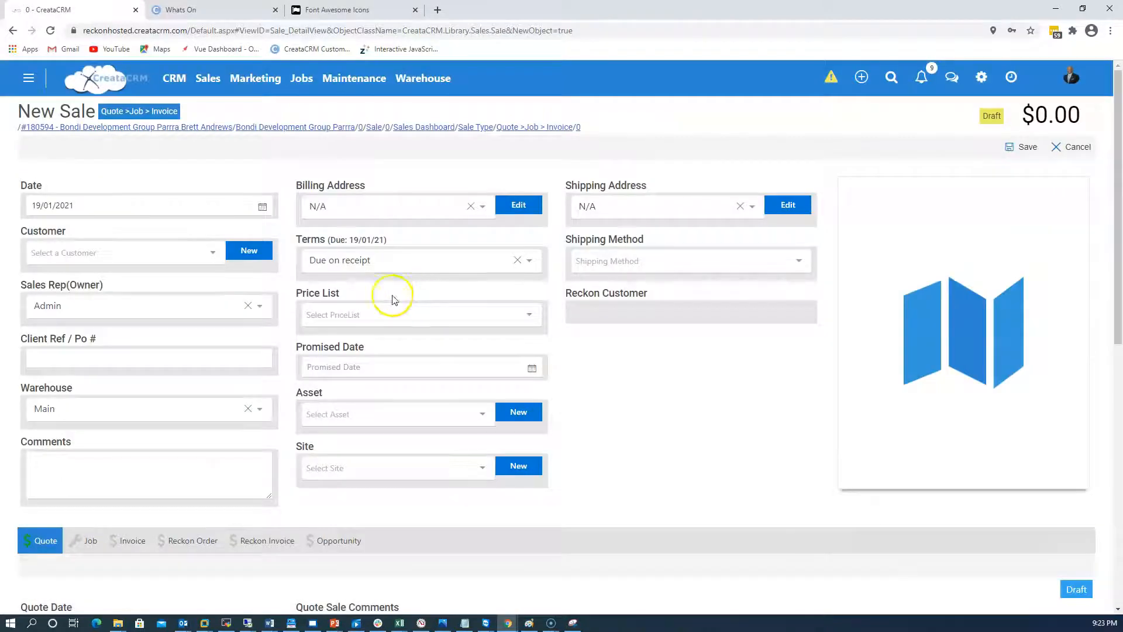
scroll(304, 465, "down", 1)
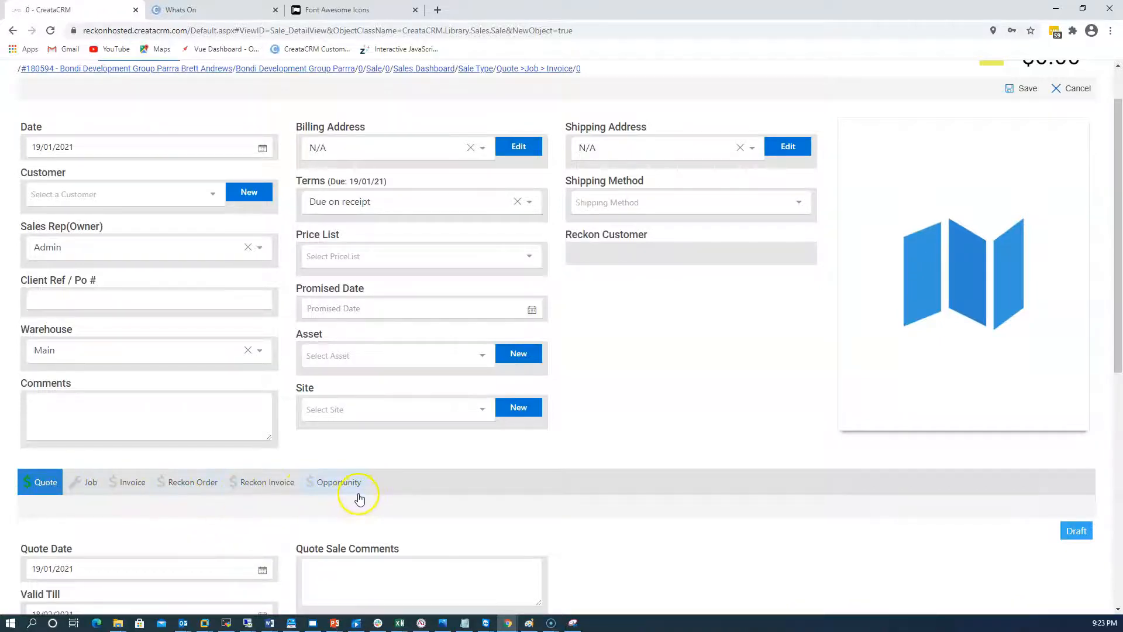
scroll(101, 468, "down", 1)
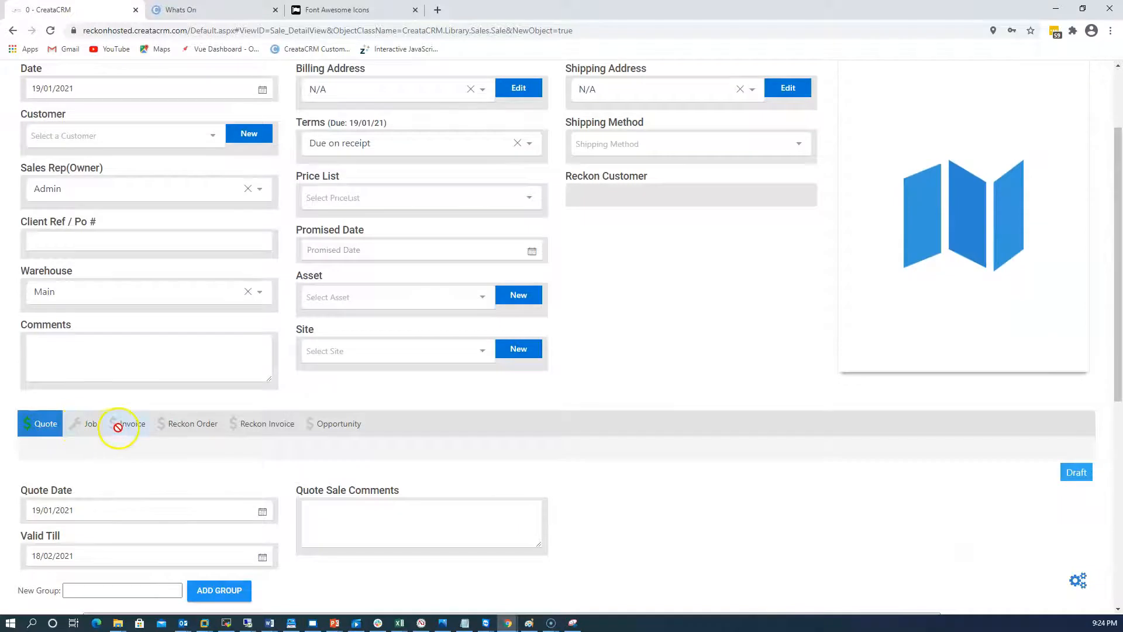
scroll(213, 434, "up", 2)
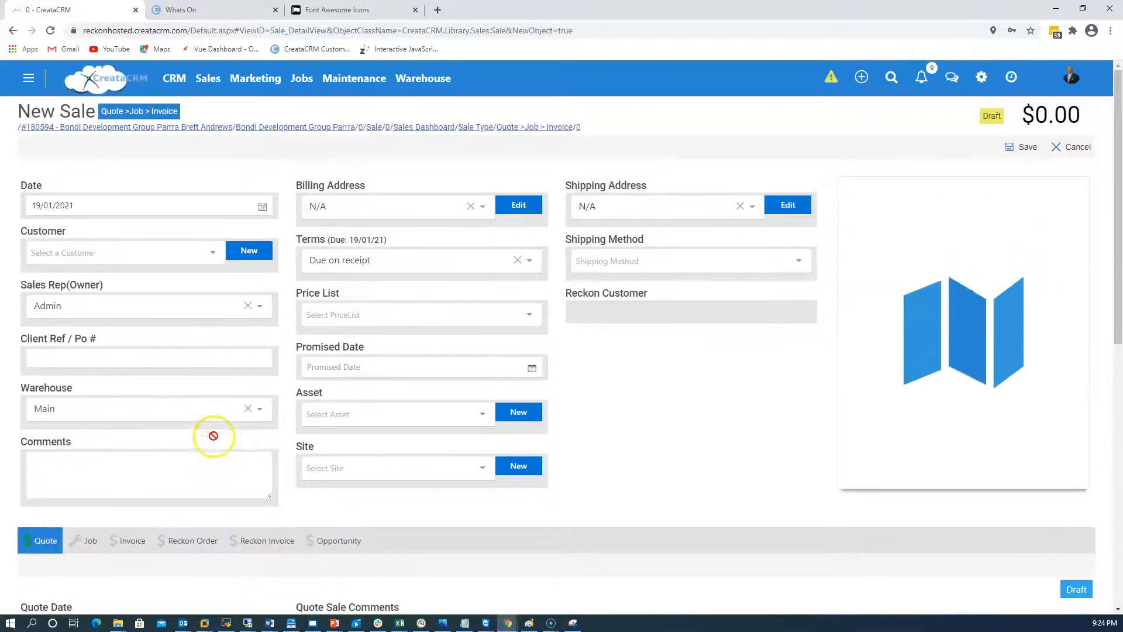
- Search the customers for "bondi" and set Bondi Development Group as the new sale's customer
left_click(205, 253)
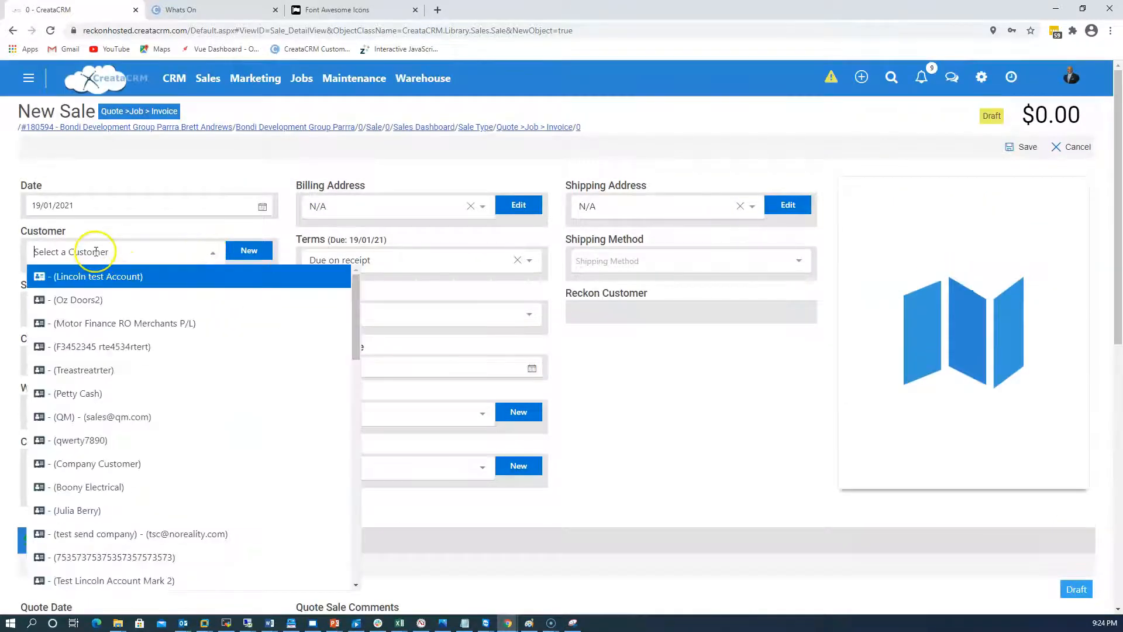
type("bon")
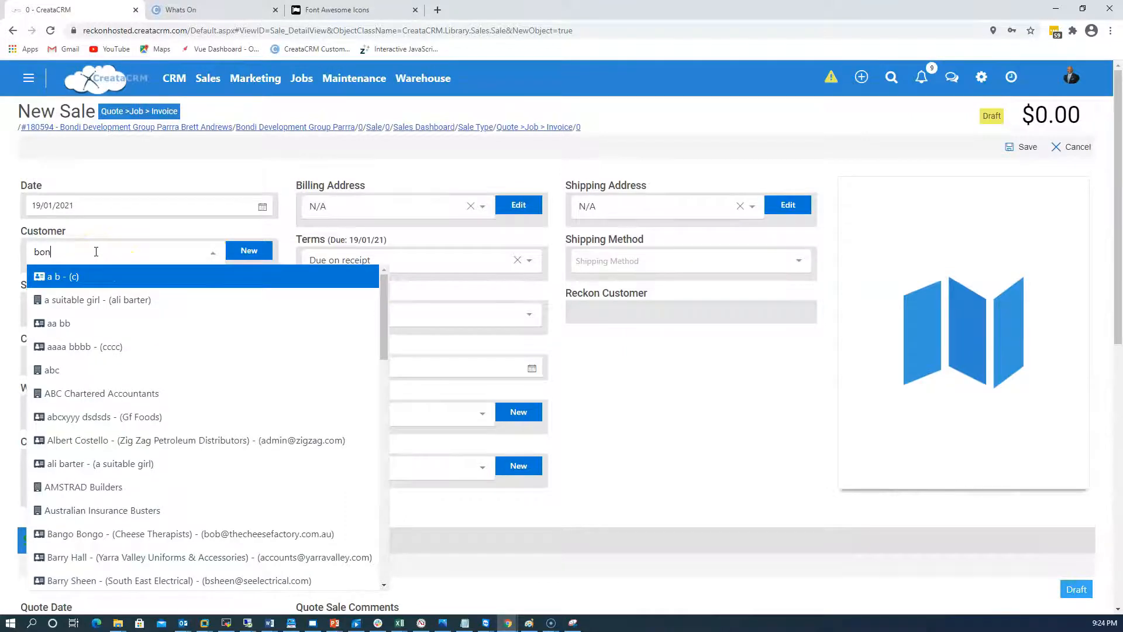
type("di")
left_click(128, 277)
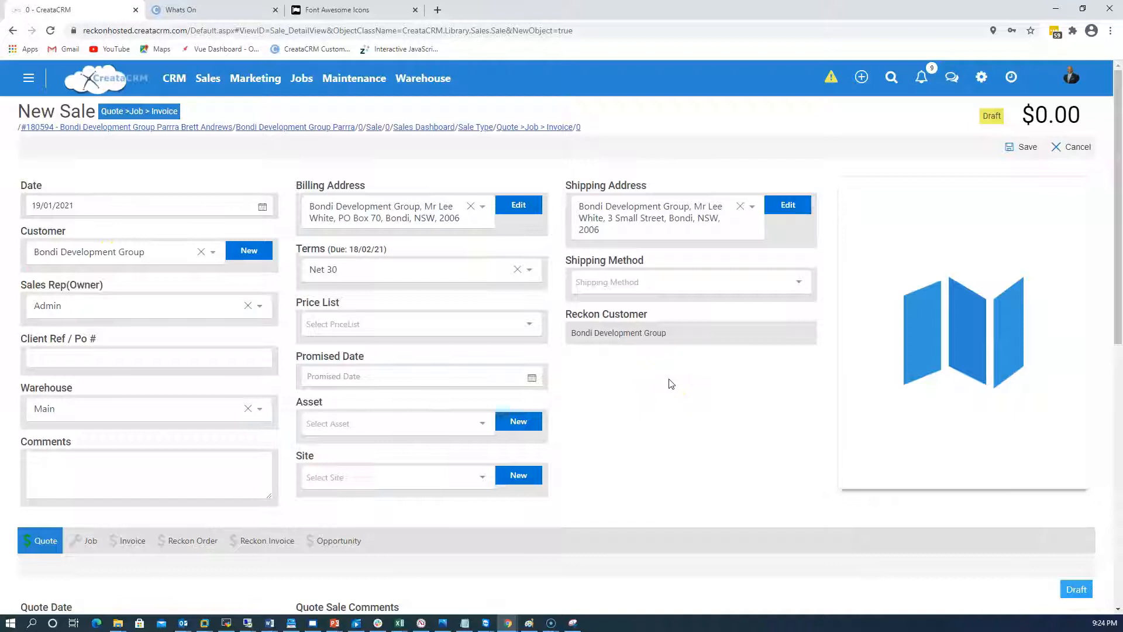
- Change the sale's billing address to the contact's street address and check the linked Reckon customer
left_click(389, 212)
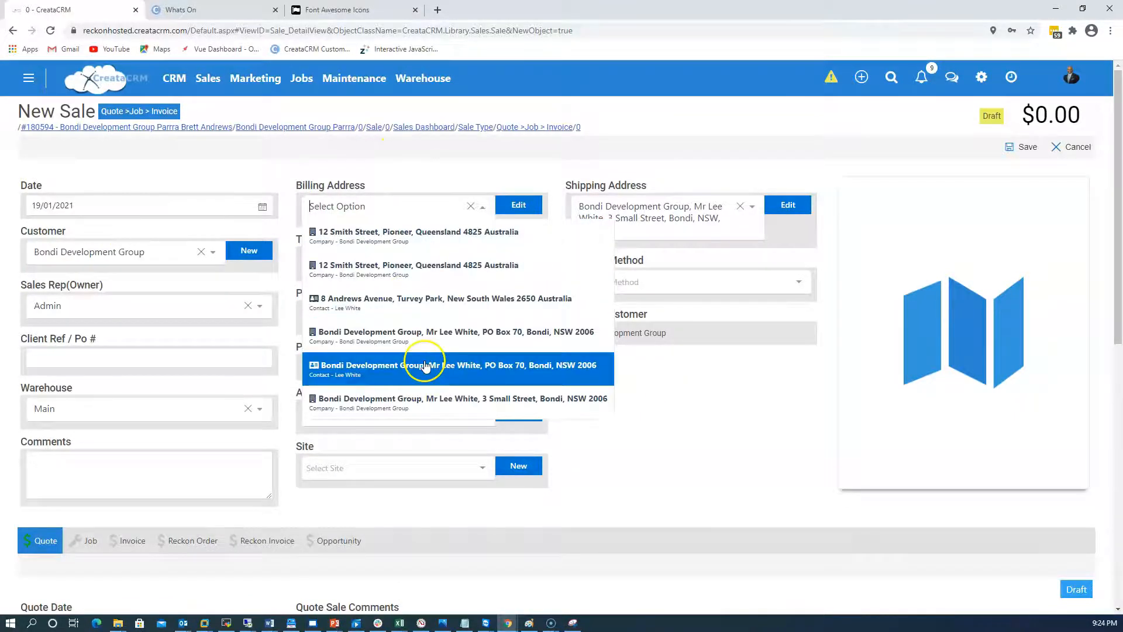
left_click(438, 300)
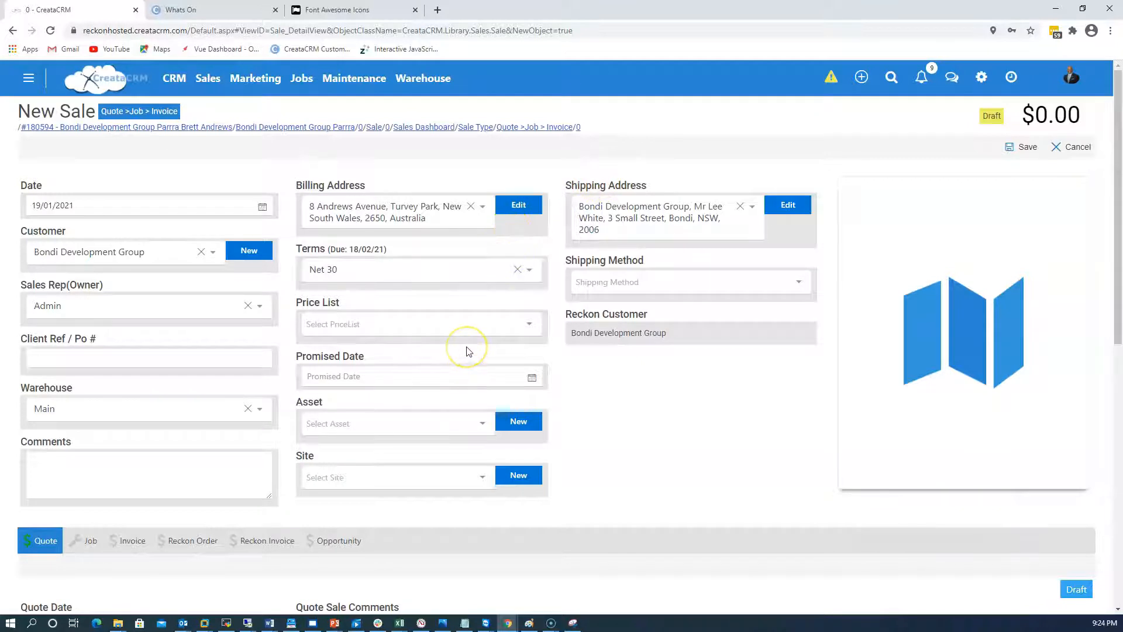
left_click(584, 331)
left_click_drag(584, 330, 668, 334)
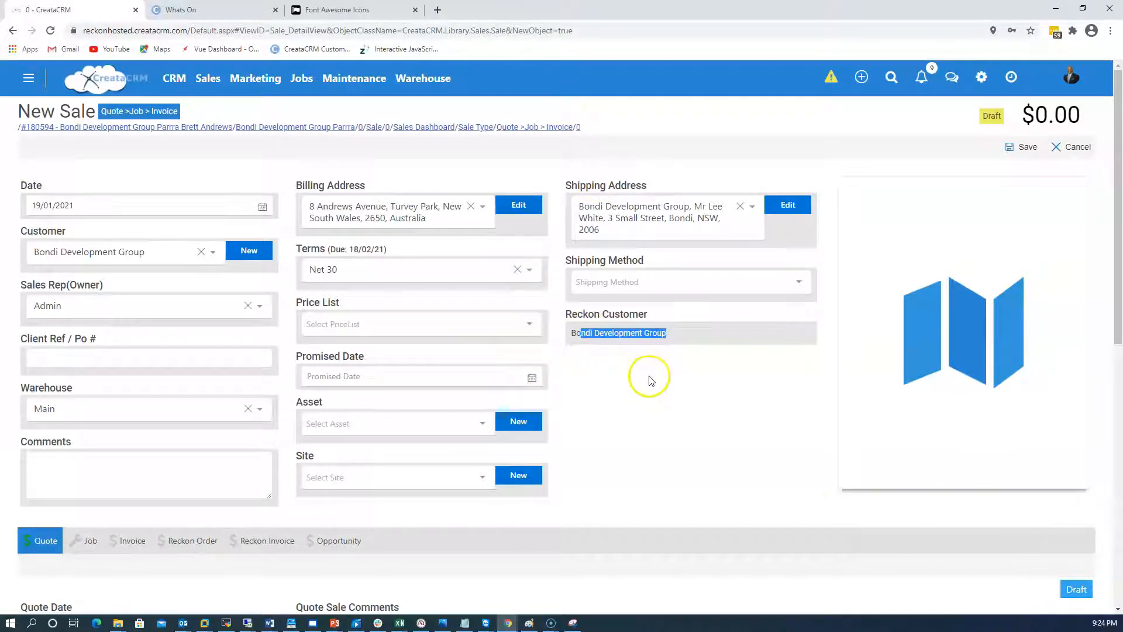
left_click(618, 354)
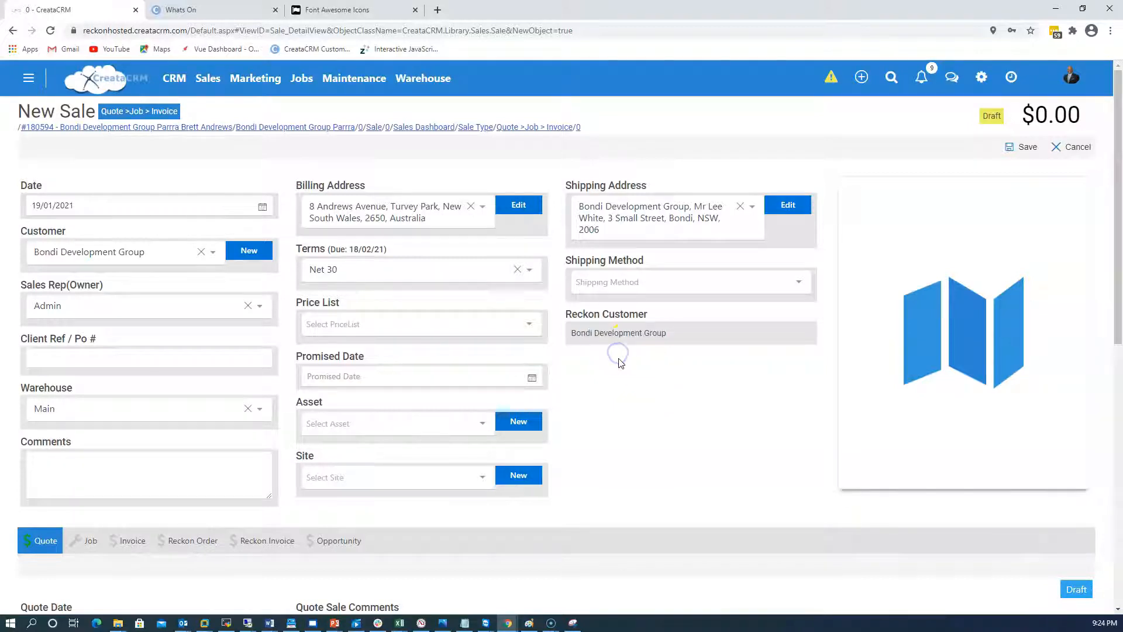
scroll(125, 394, "down", 2)
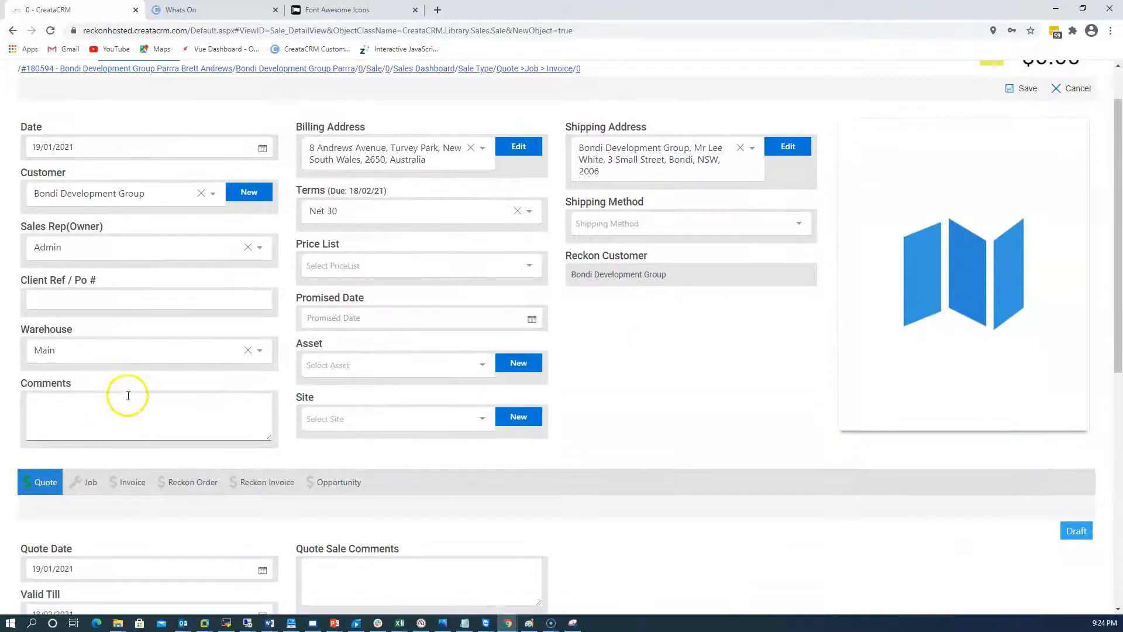
scroll(372, 461, "down", 1)
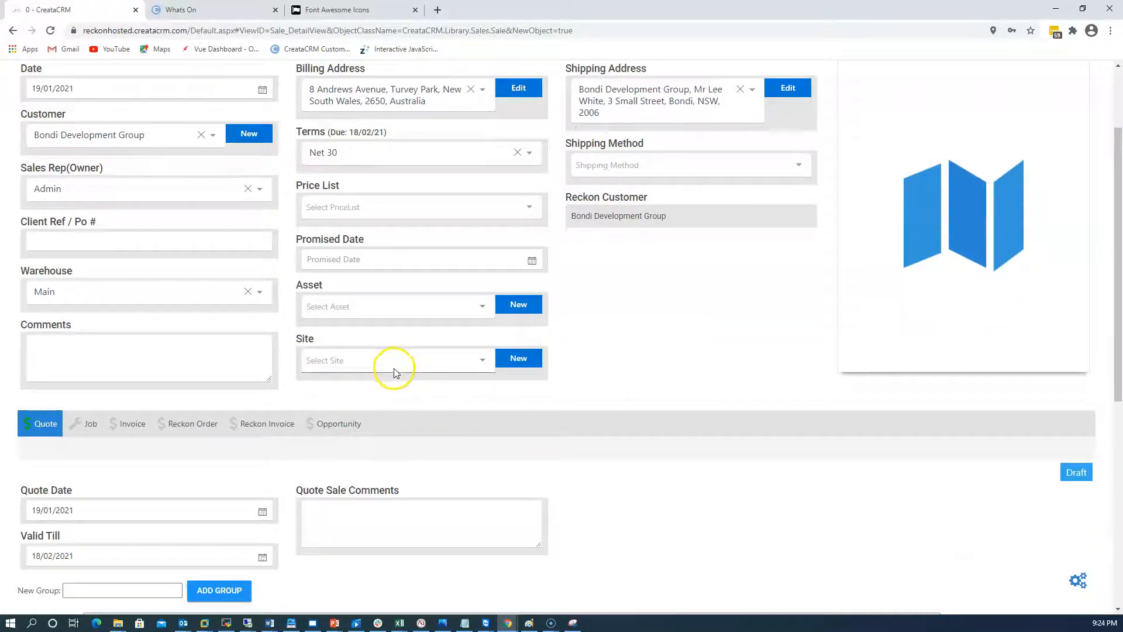
scroll(393, 370, "down", 5)
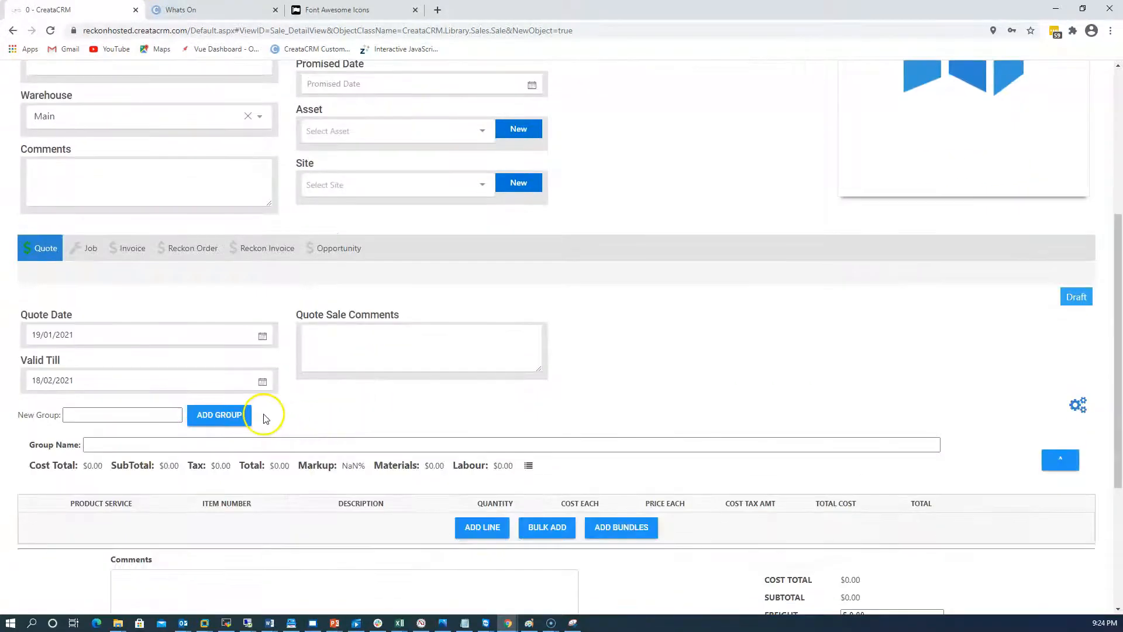
left_click(613, 412)
left_click(880, 254)
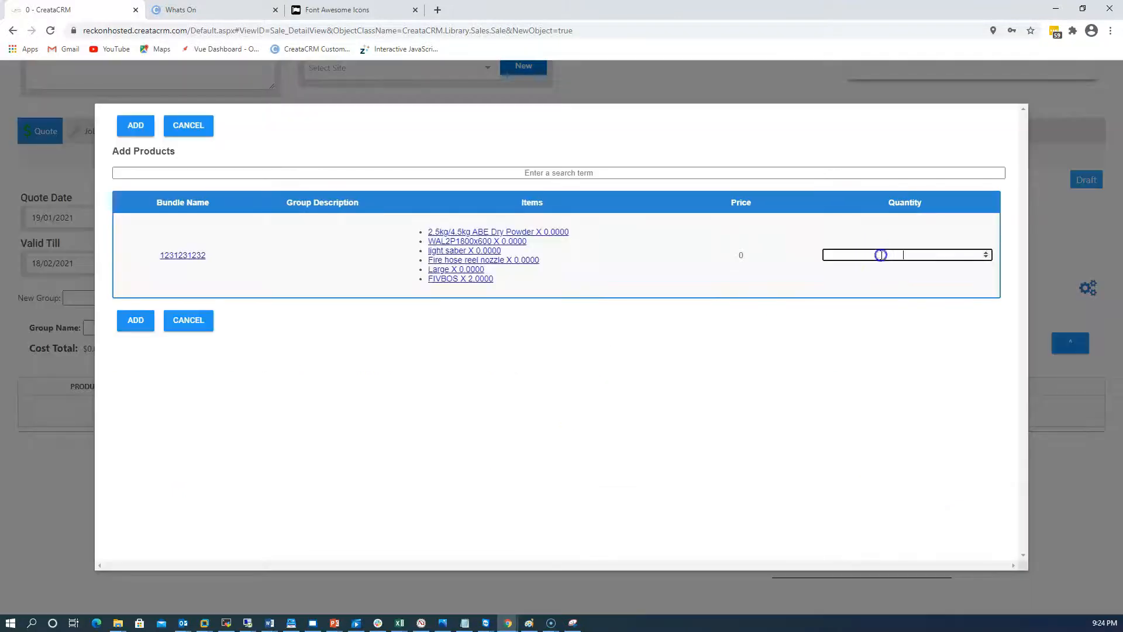
type("2")
left_click(135, 125)
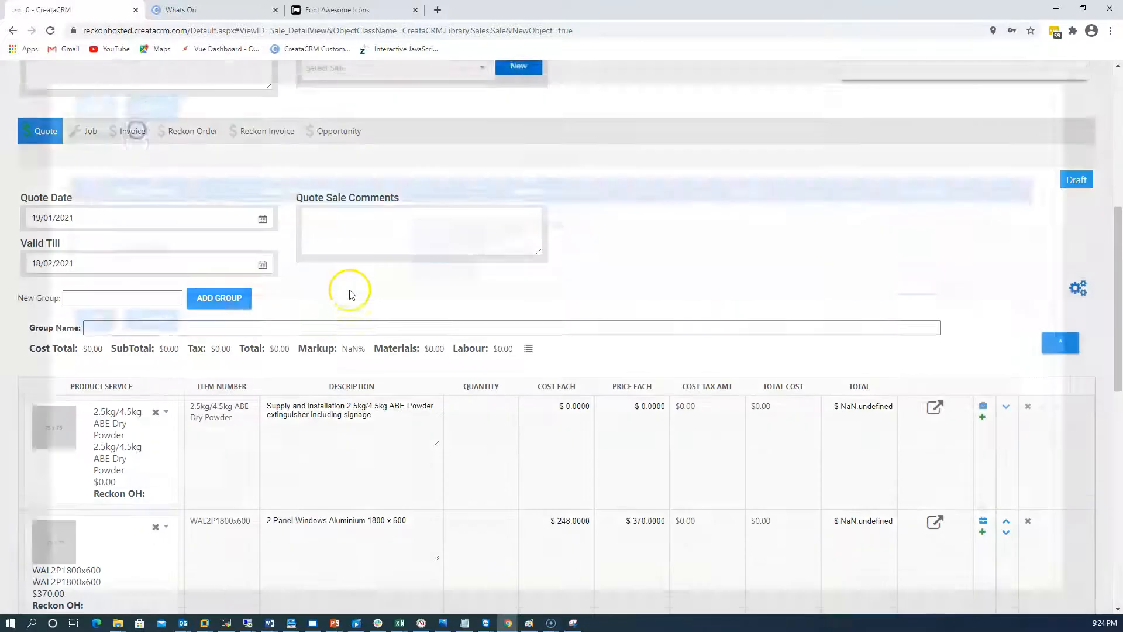
- Set the quantity to 2 for both the 2.5kg/4.5kg ABE Dry Powder and WAL2P1800x600 quote lines
scroll(346, 291, "down", 3)
left_click(483, 243)
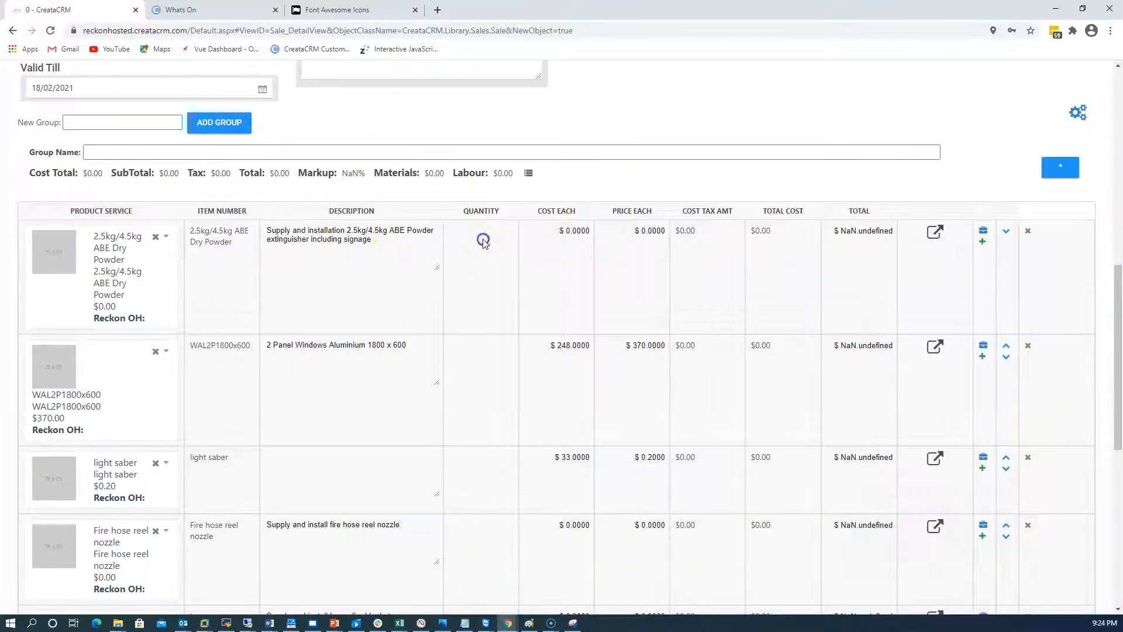
left_click(490, 372)
double_click(490, 354)
left_click(490, 347)
type("2")
- Set the quote line quantities to 1 for light saber, 2 for Fire hose reel nozzle and 3 for Large
scroll(497, 385, "down", 2)
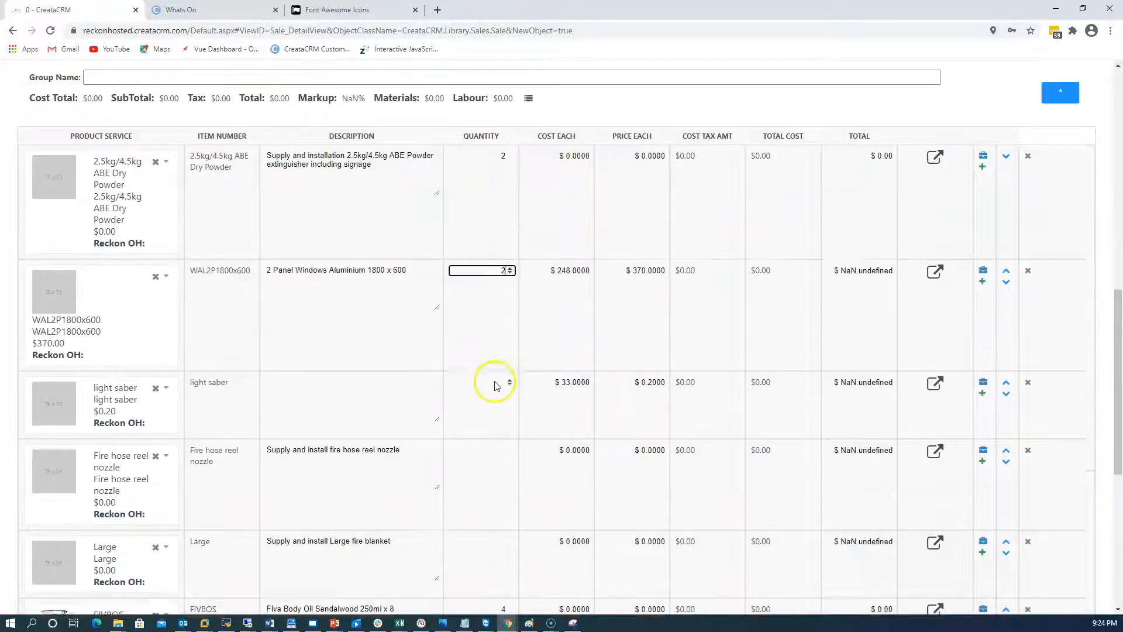
left_click(488, 351)
type("1")
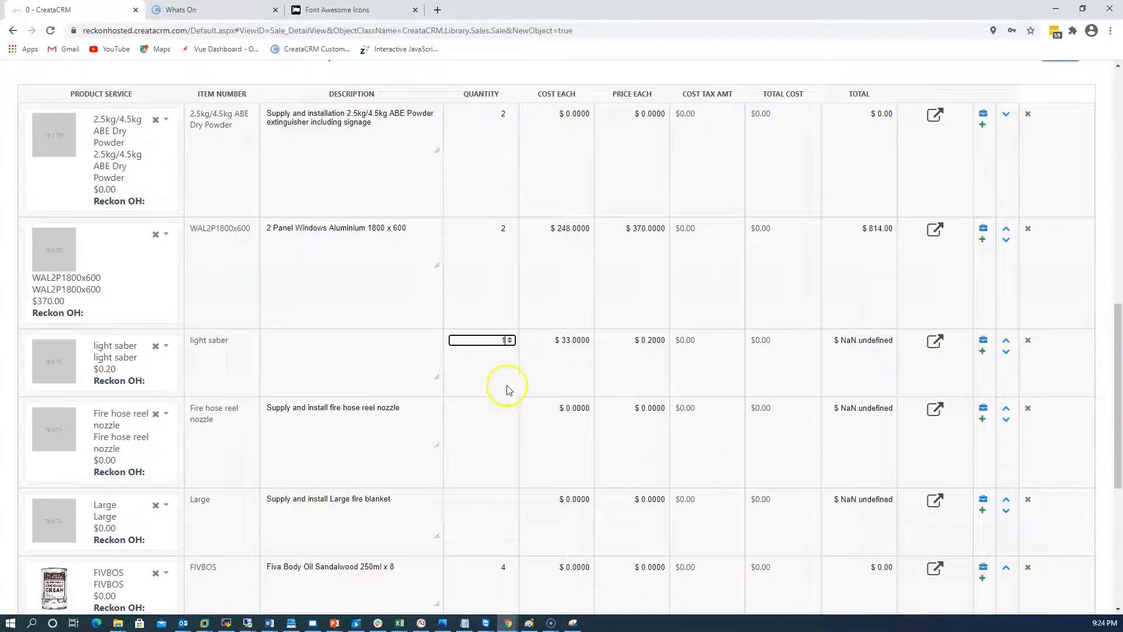
left_click(494, 411)
type("2")
scroll(498, 439, "down", 2)
left_click(491, 383)
type("3")
- Save the new sale with its quote lines
scroll(497, 450, "up", 4)
scroll(482, 447, "up", 3)
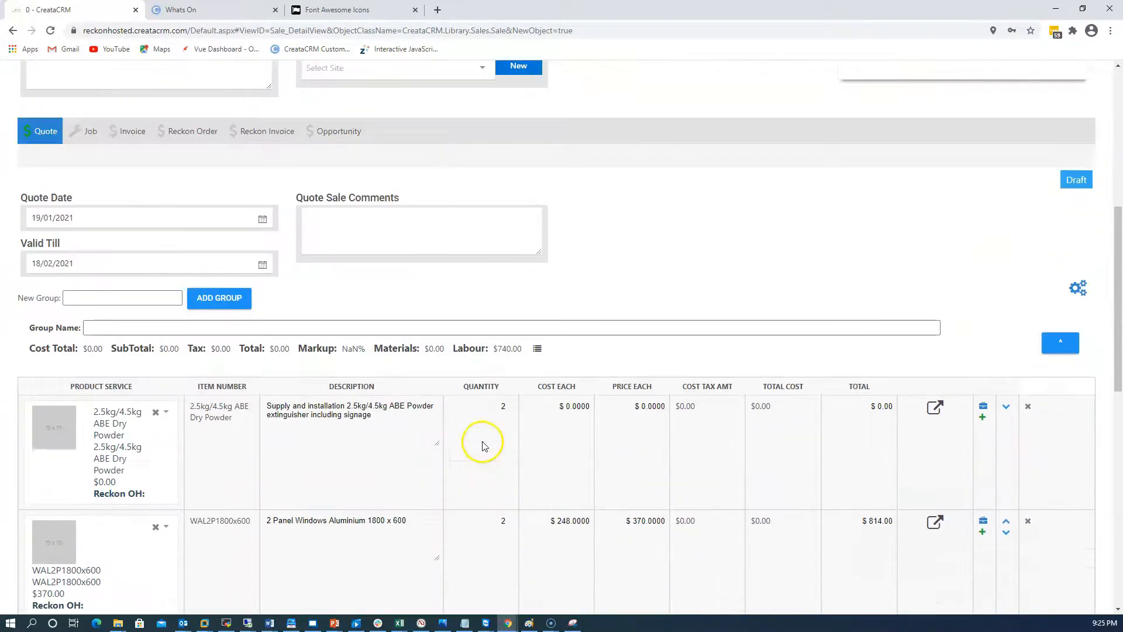
scroll(380, 392, "up", 2)
scroll(746, 363, "up", 5)
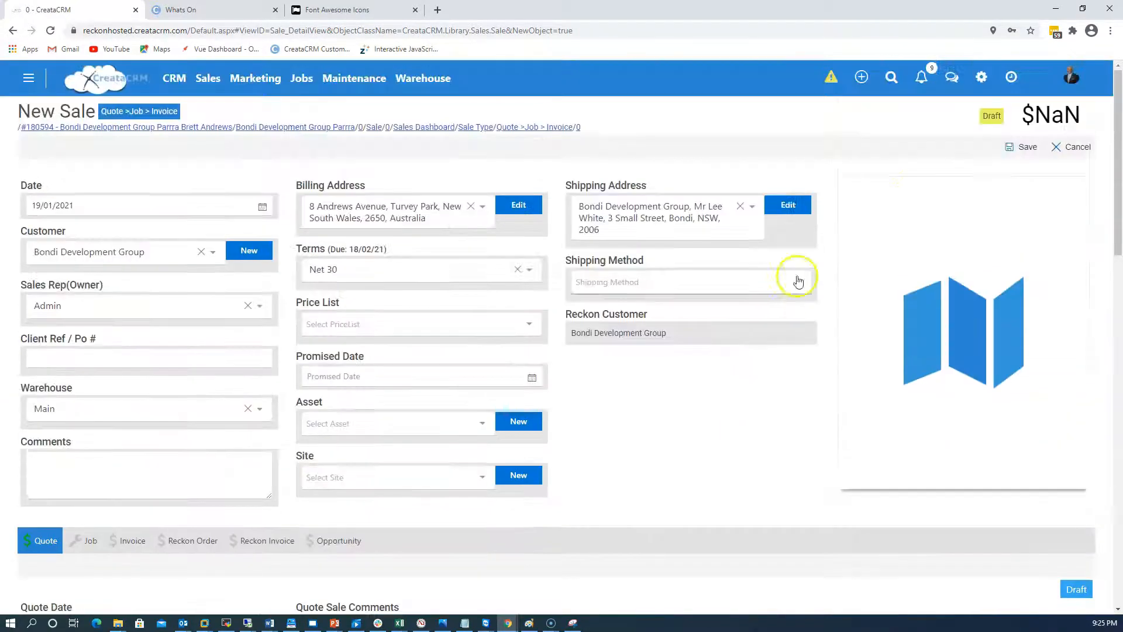
left_click(1023, 147)
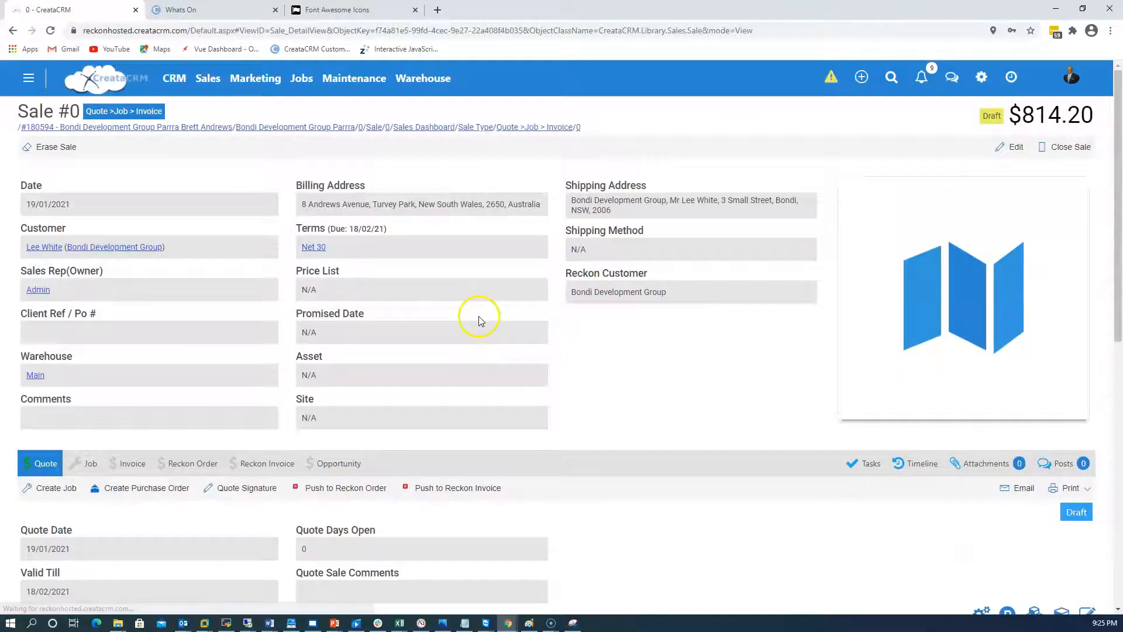
- Examine the saved sale's quote lines and its timeline entries, and return to the quote details
scroll(520, 333, "down", 3)
scroll(797, 353, "up", 1)
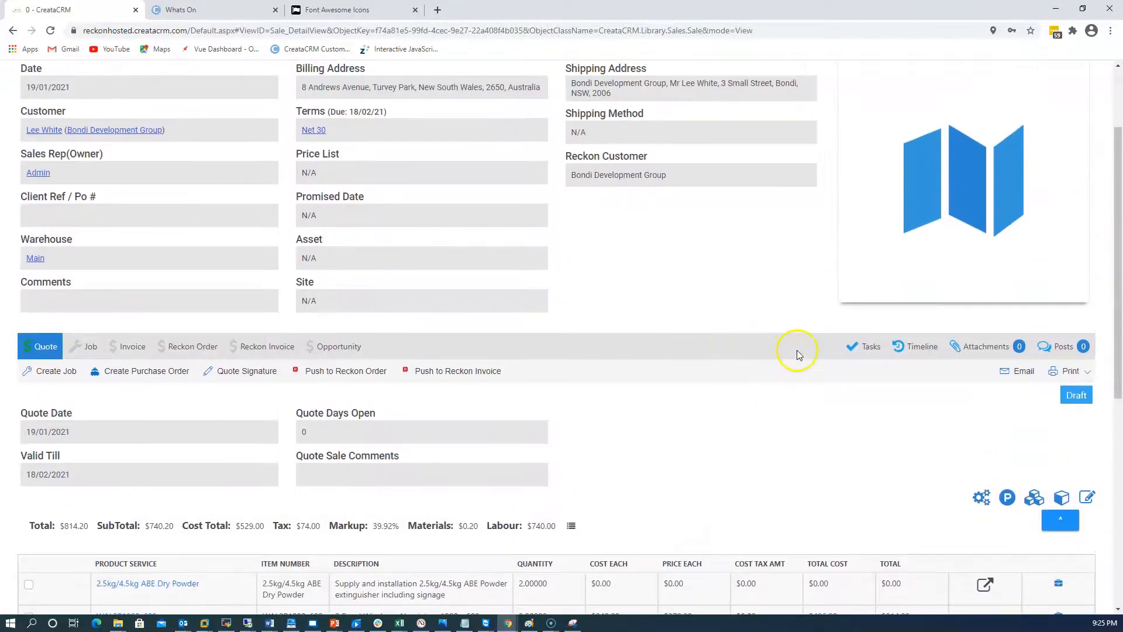
scroll(501, 389, "down", 7)
scroll(502, 391, "up", 4)
scroll(502, 392, "up", 1)
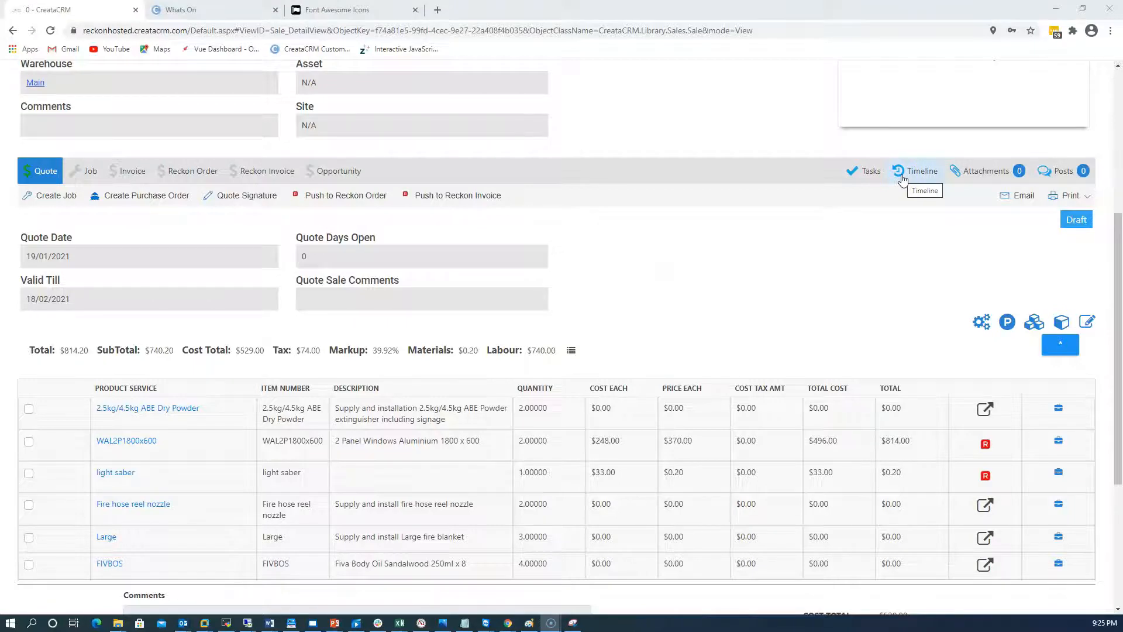
left_click(924, 171)
scroll(275, 418, "down", 3)
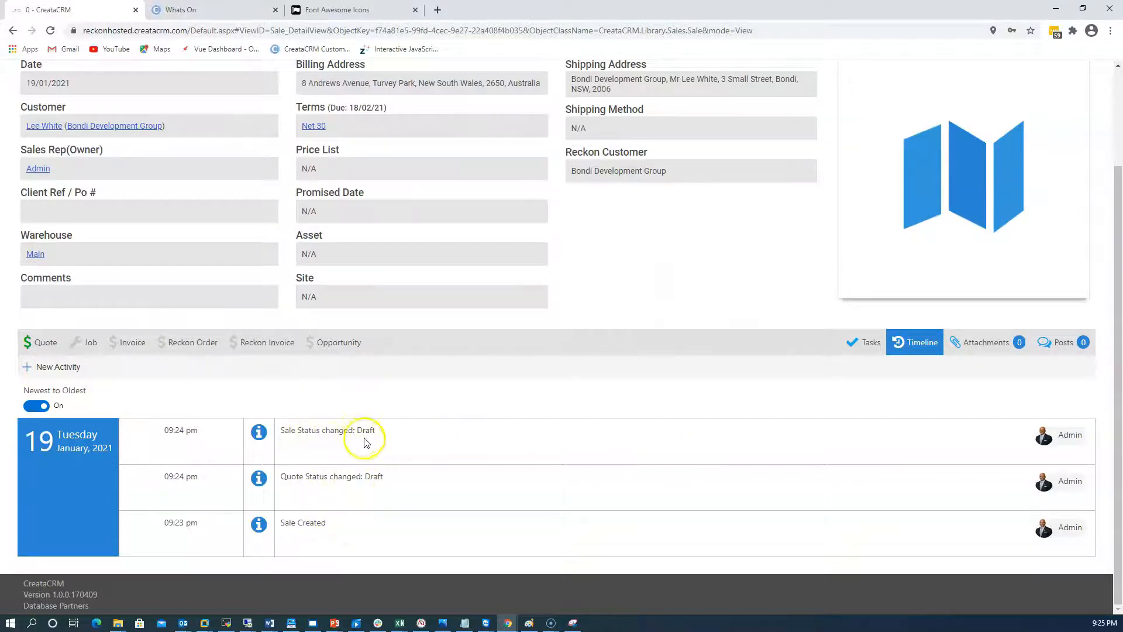
scroll(364, 443, "up", 2)
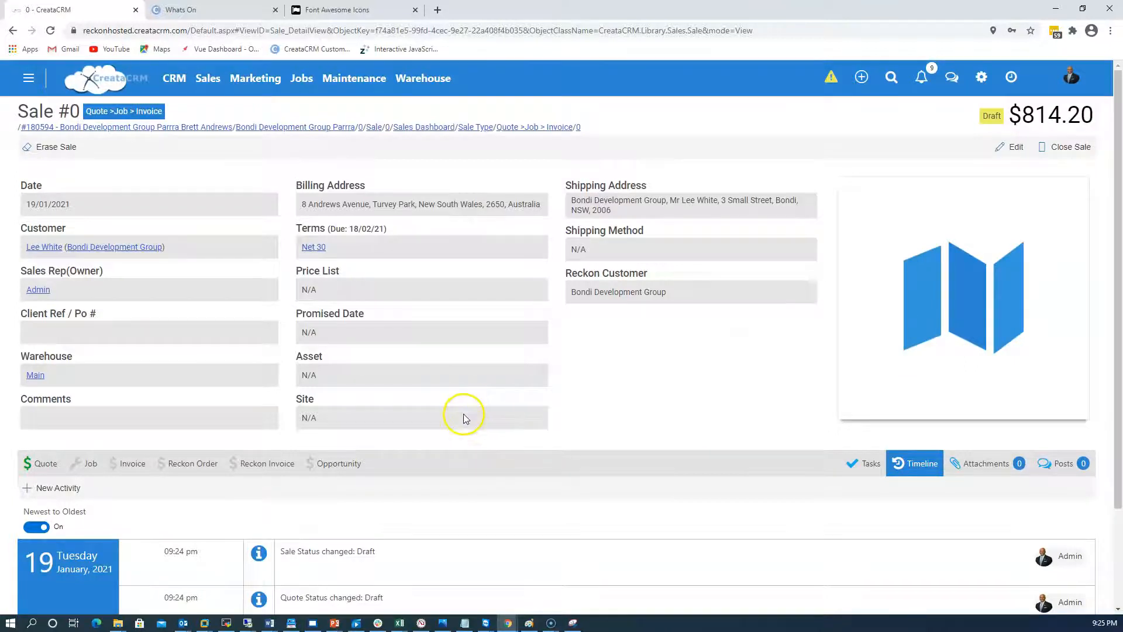
scroll(465, 417, "down", 2)
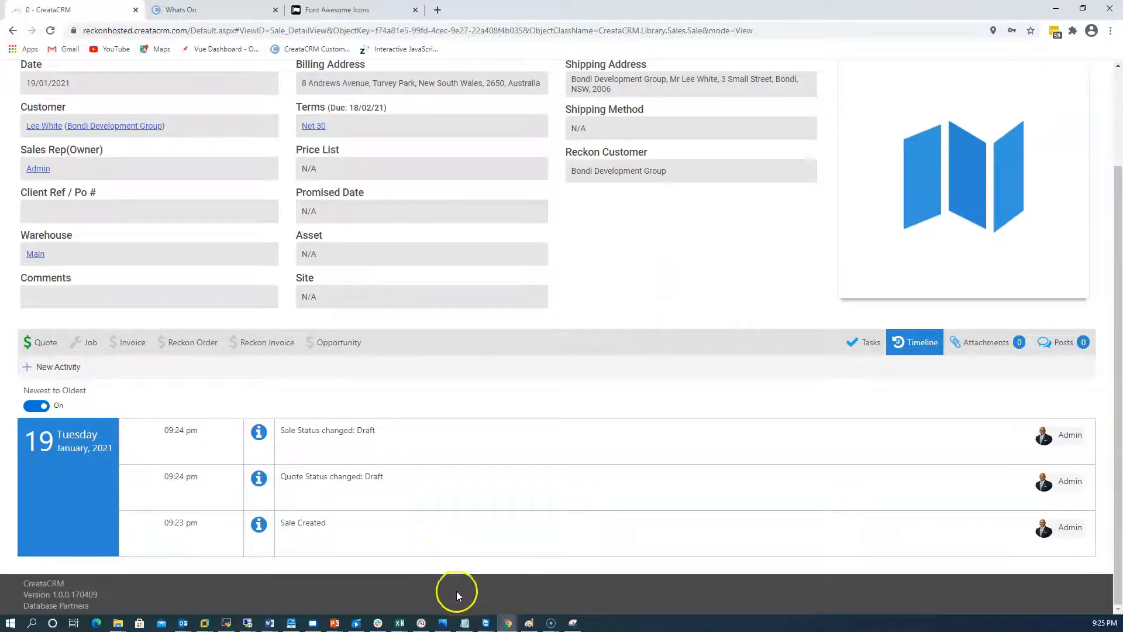
left_click(44, 343)
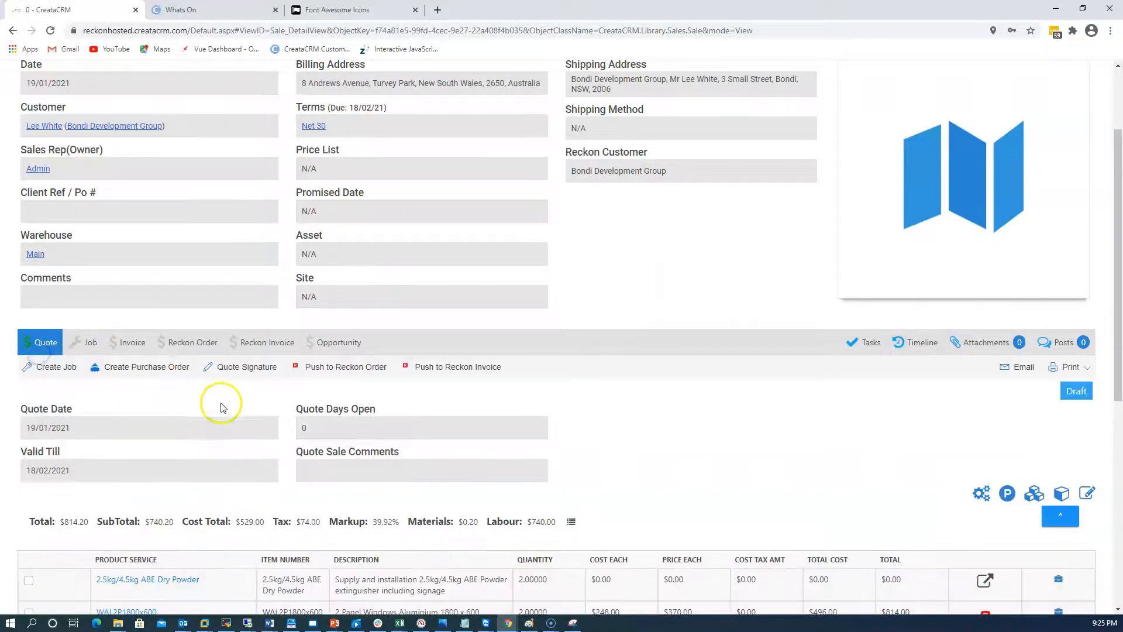
- Select the 2.5kg/4.5kg ABE Dry Powder, WAL2P1800x600 and light saber lines on the quote
scroll(223, 408, "down", 3)
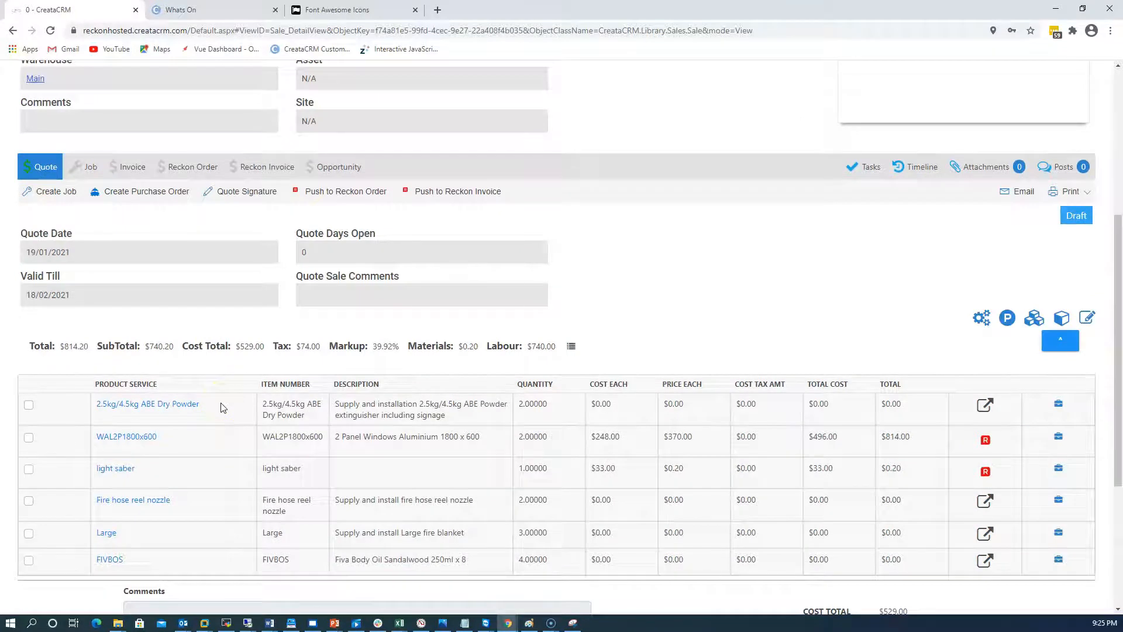
left_click(28, 405)
left_click(28, 437)
left_click(29, 469)
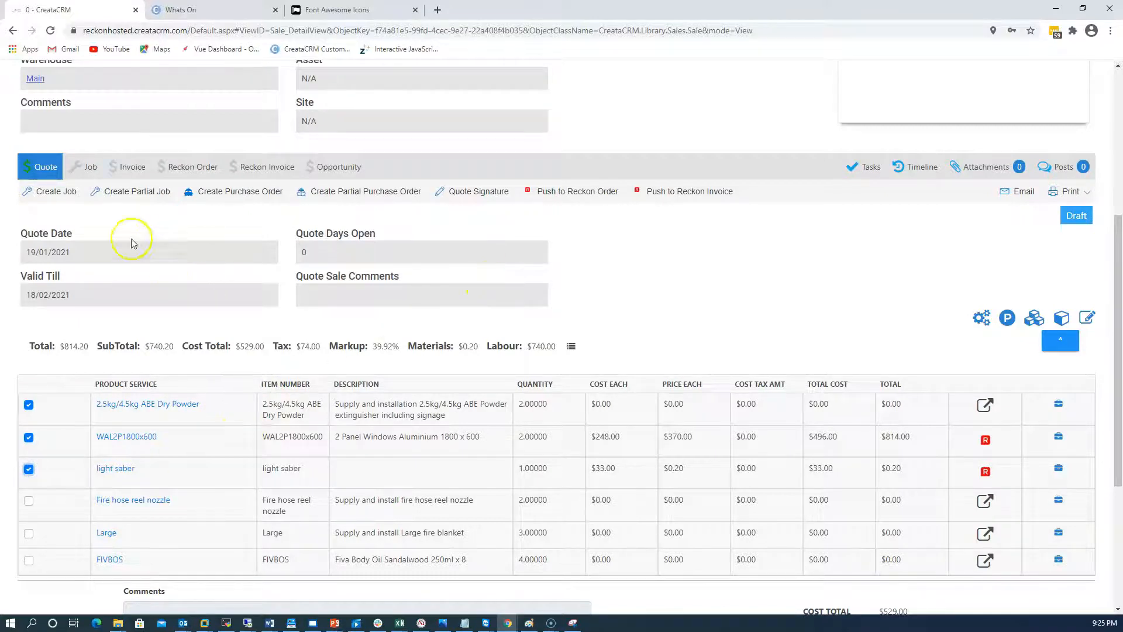
left_click(123, 197)
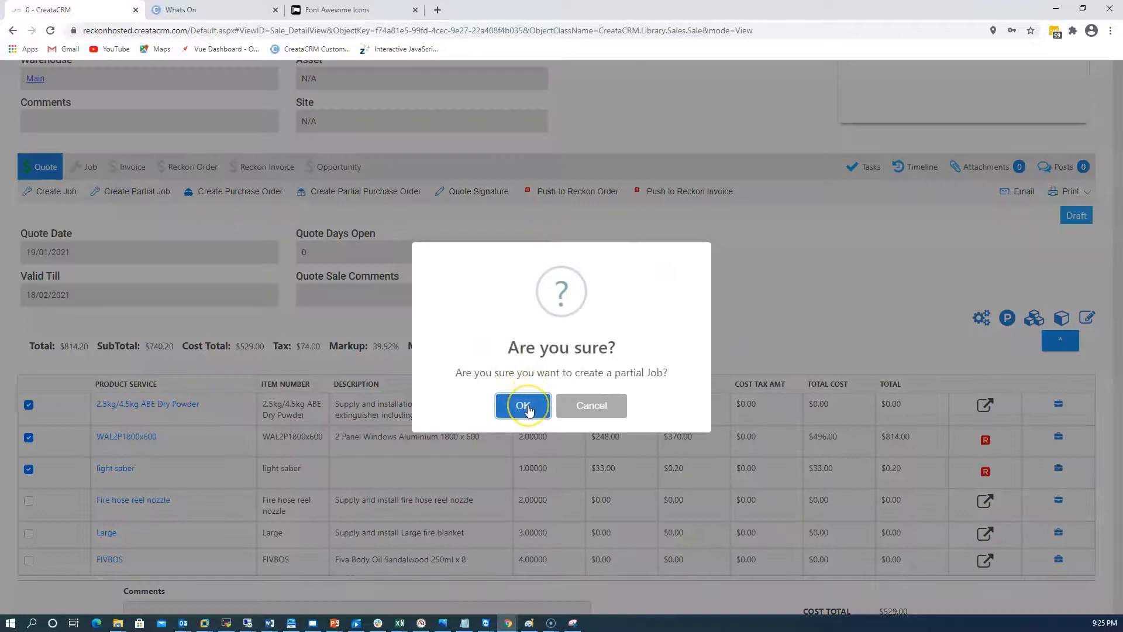
left_click(606, 406)
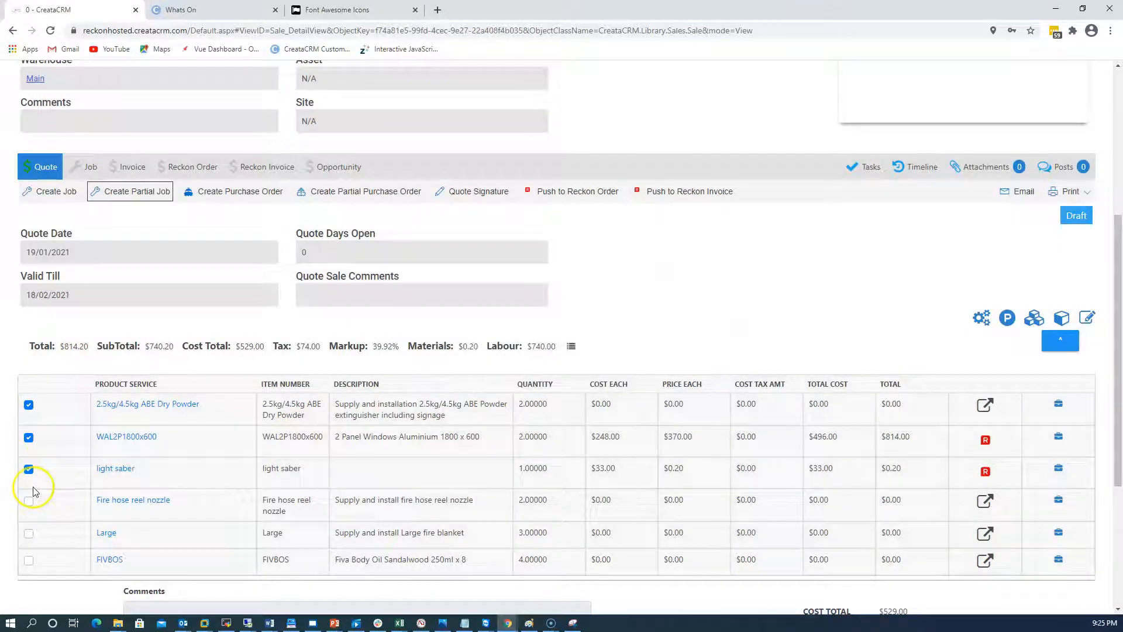
left_click(44, 195)
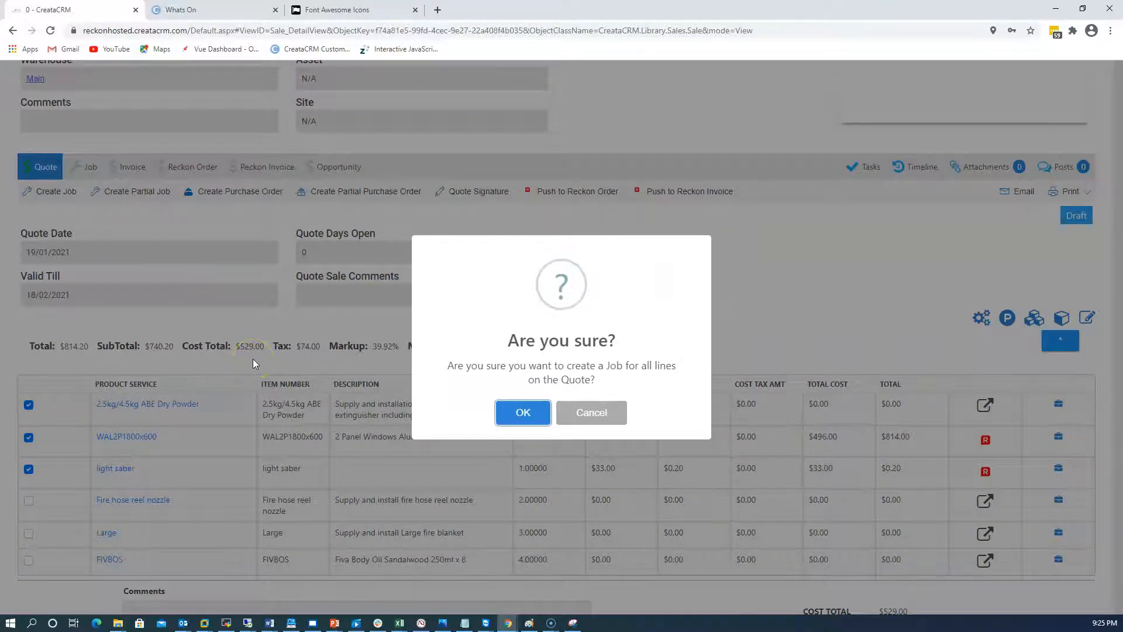
left_click(608, 413)
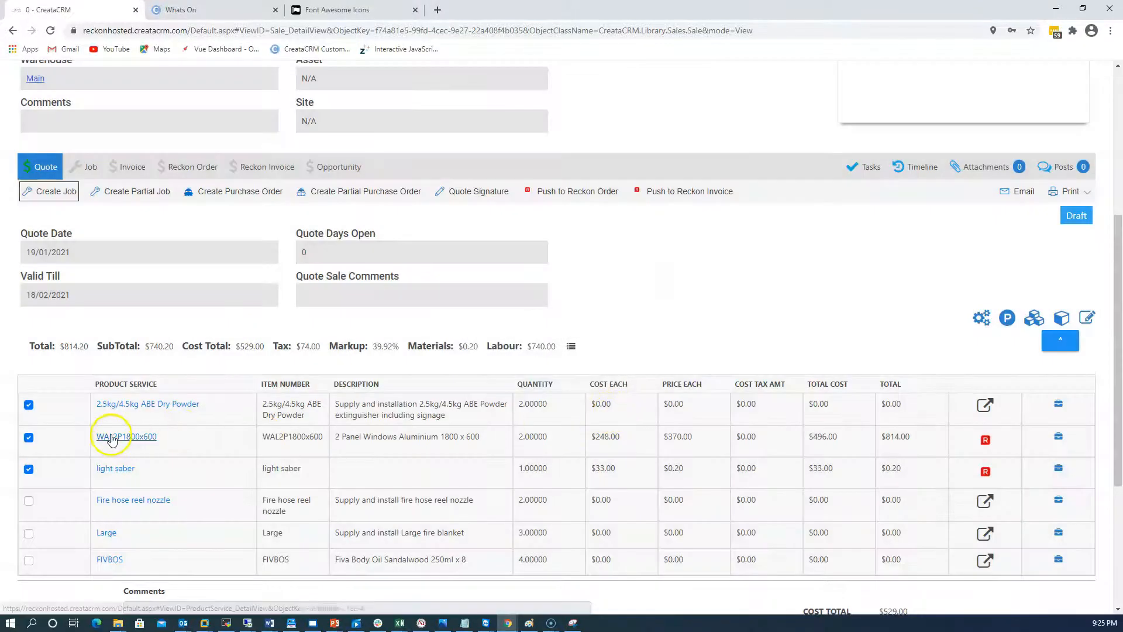
- Create a partial job from the three selected quote lines
left_click(132, 193)
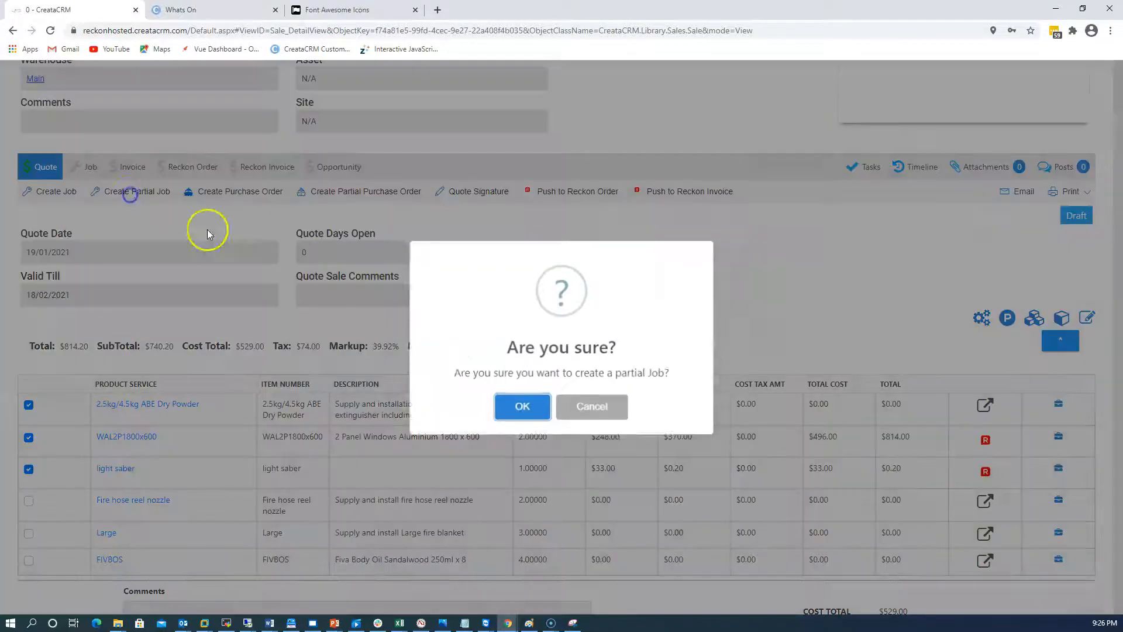
left_click(533, 411)
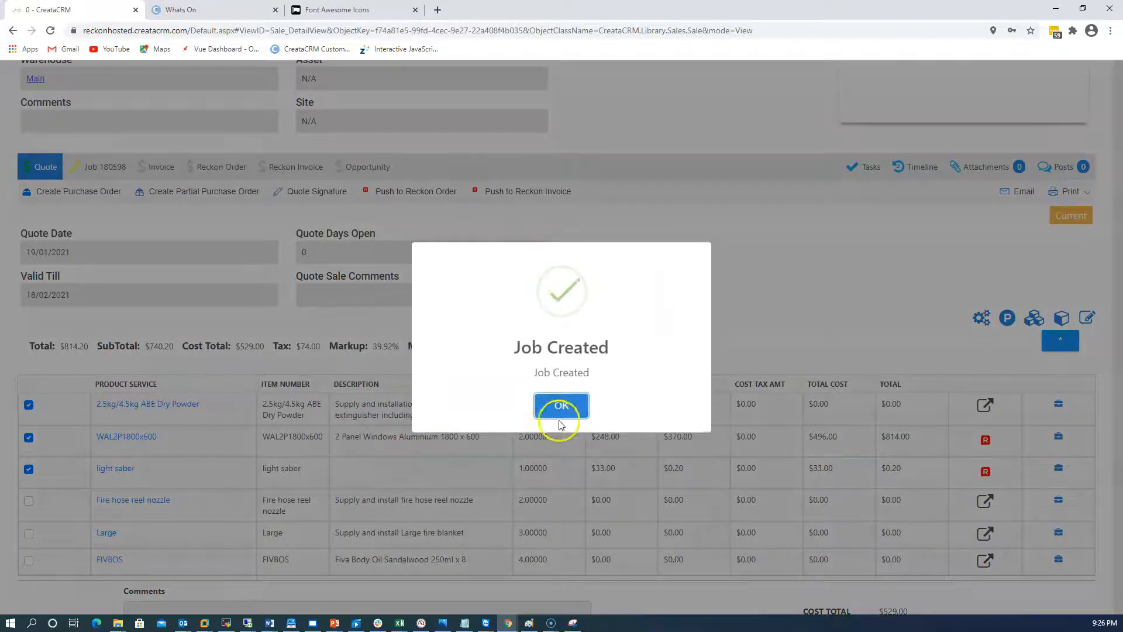
left_click(559, 410)
- Examine the new job's items together with the sale details and the quote
scroll(210, 427, "down", 4)
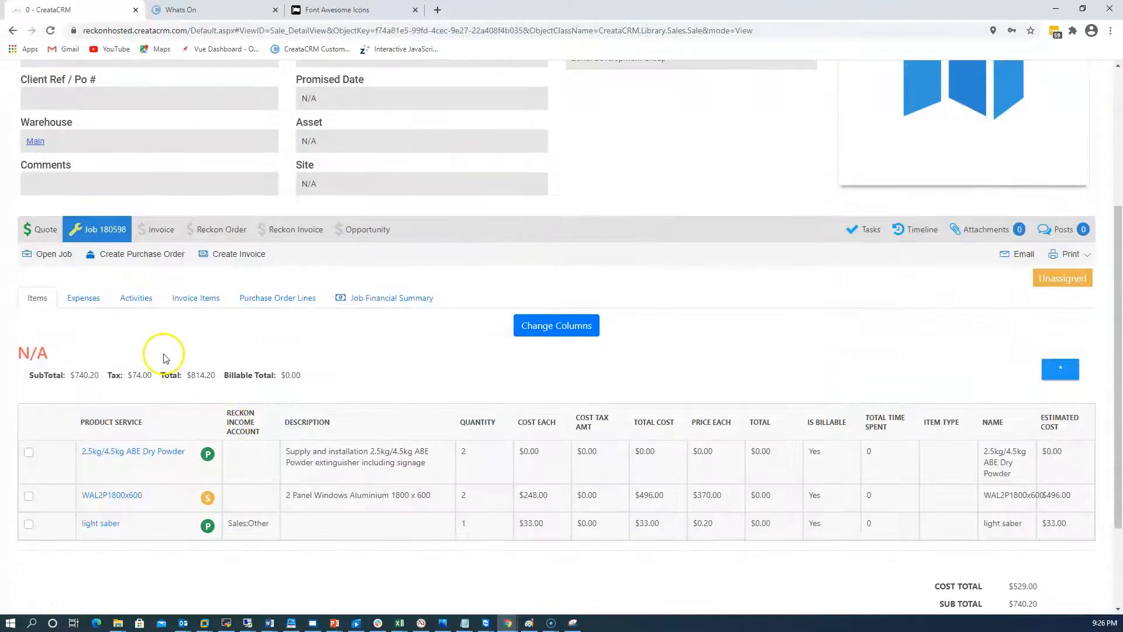
scroll(132, 330, "up", 4)
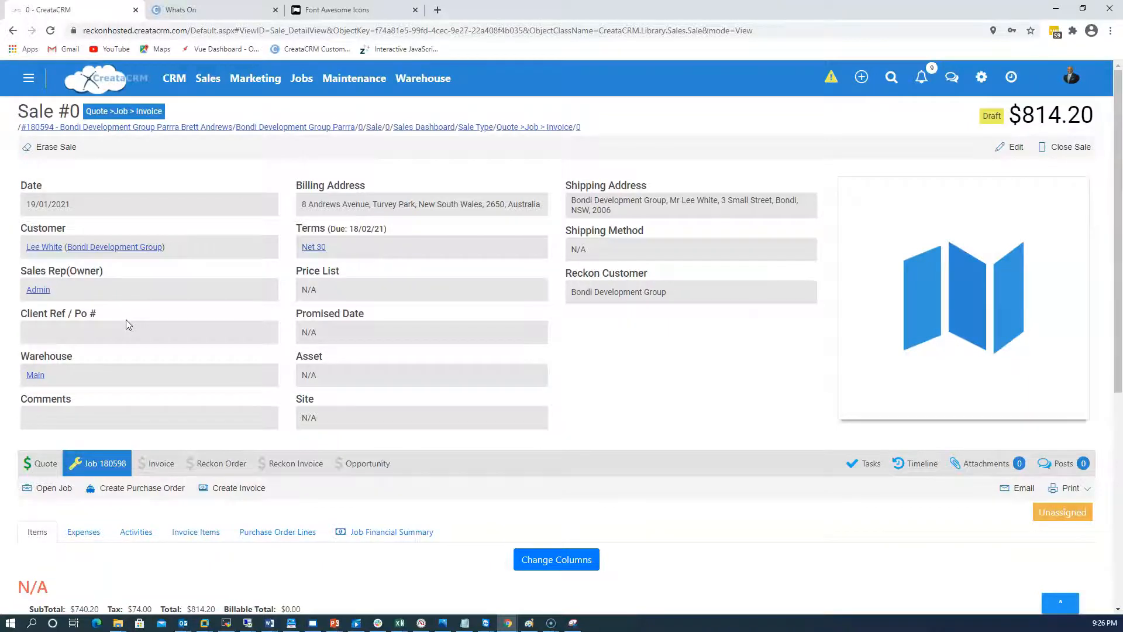
scroll(138, 321, "down", 3)
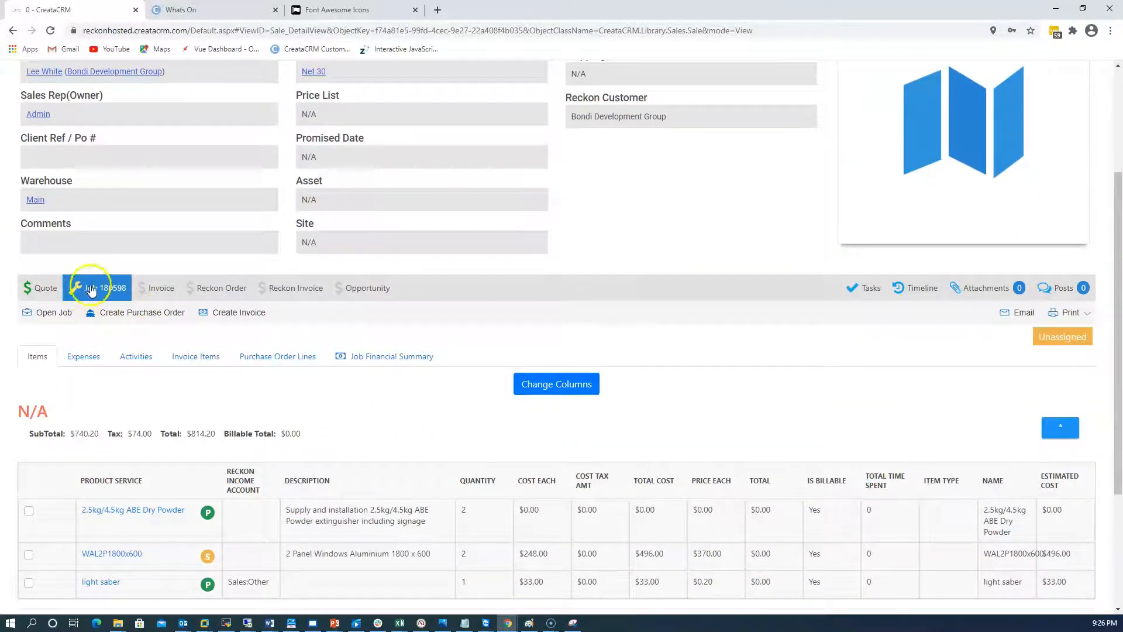
left_click(34, 283)
left_click(88, 287)
scroll(155, 366, "down", 4)
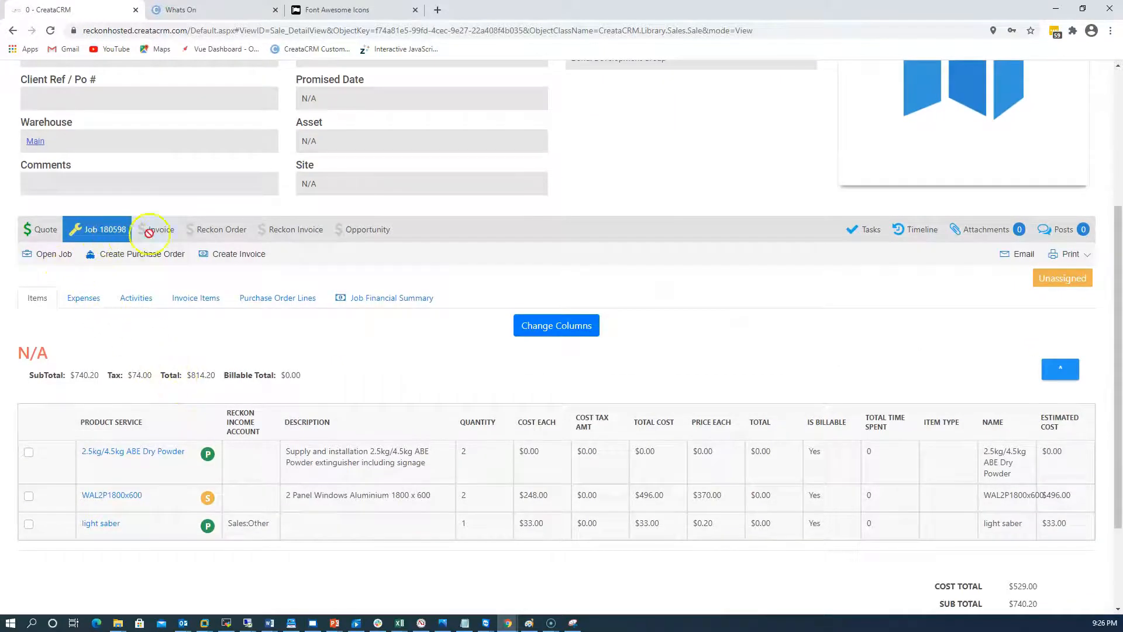
- Create a second partial job from the Fire hose reel nozzle and Large quote lines
left_click(45, 234)
scroll(145, 311, "down", 3)
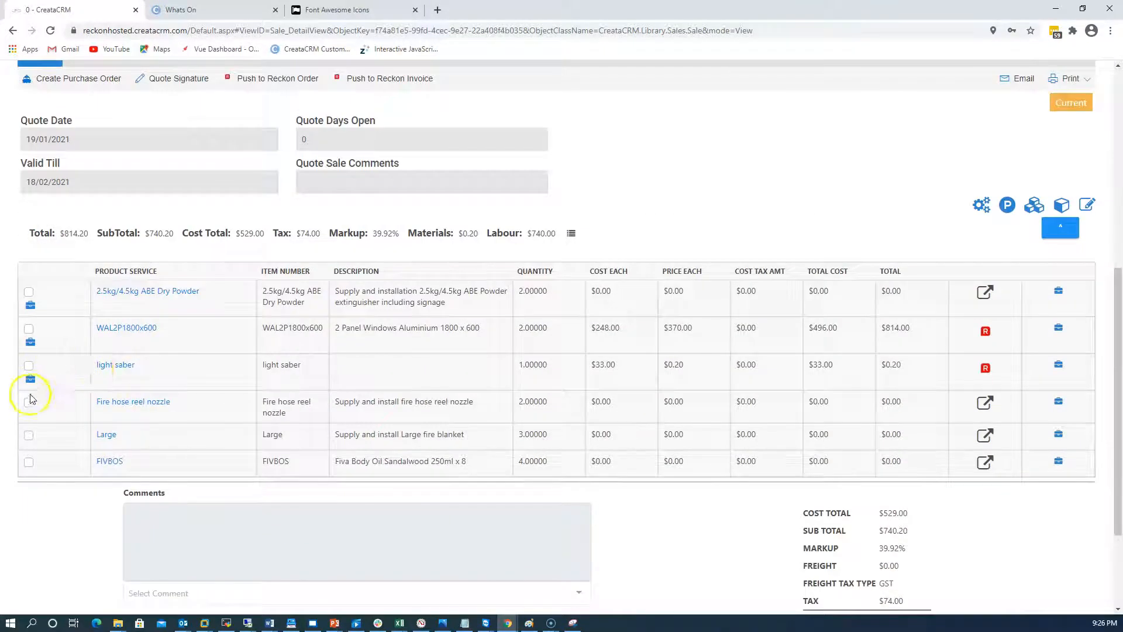
left_click(29, 403)
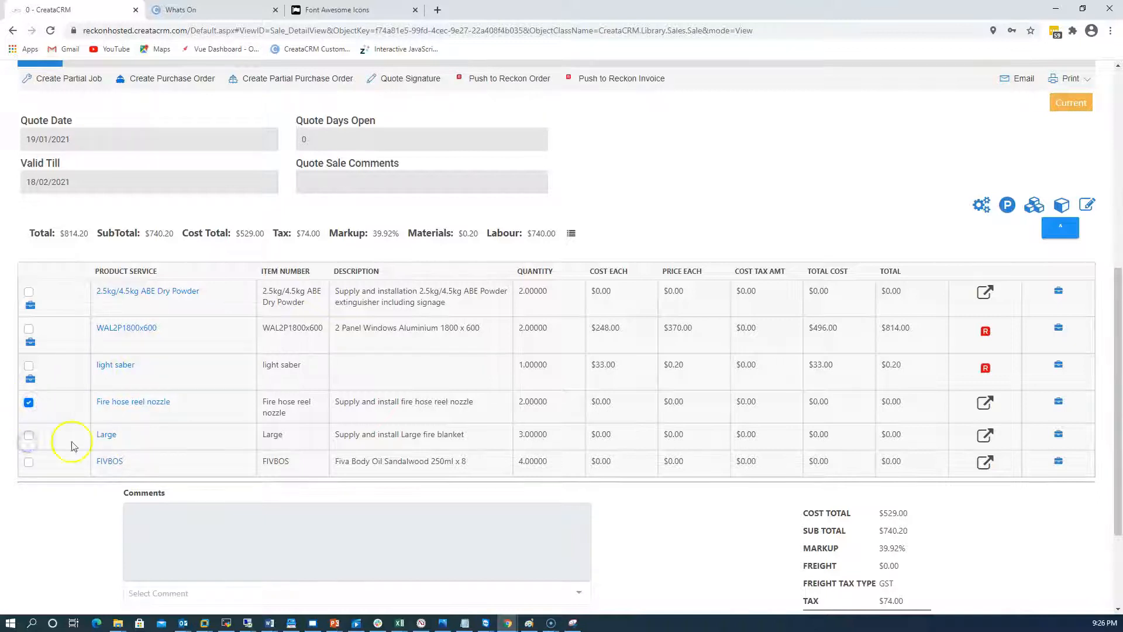
scroll(93, 409, "up", 3)
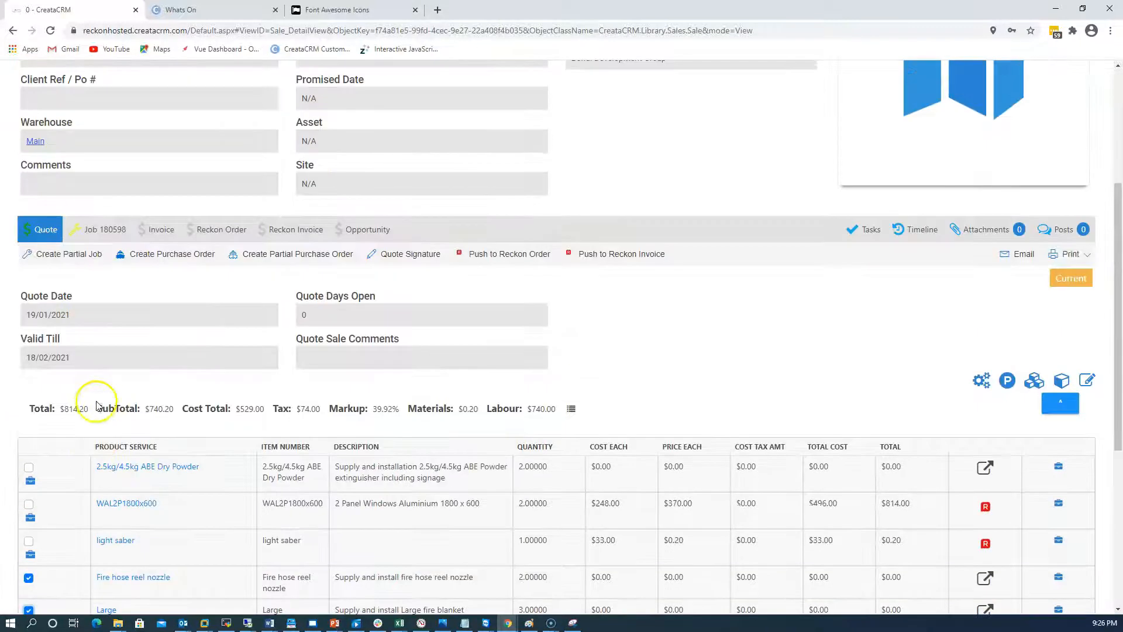
left_click(58, 253)
left_click(507, 402)
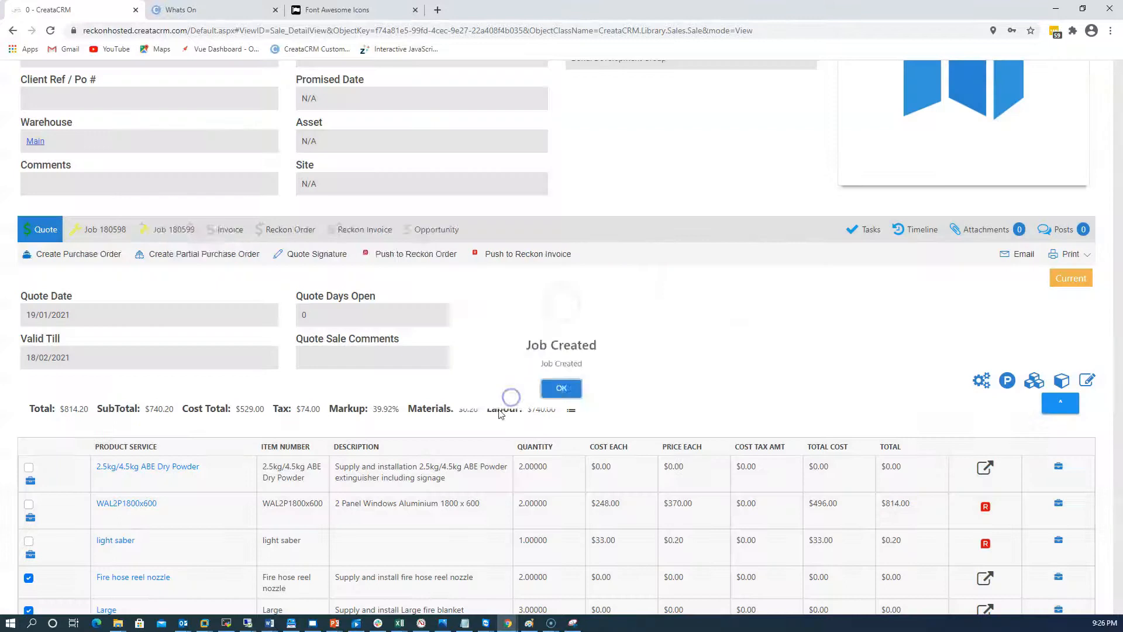
left_click(544, 405)
- Examine the second job's items and its financial summary
scroll(197, 409, "down", 2)
left_click(103, 341)
left_click(176, 457)
scroll(199, 436, "down", 5)
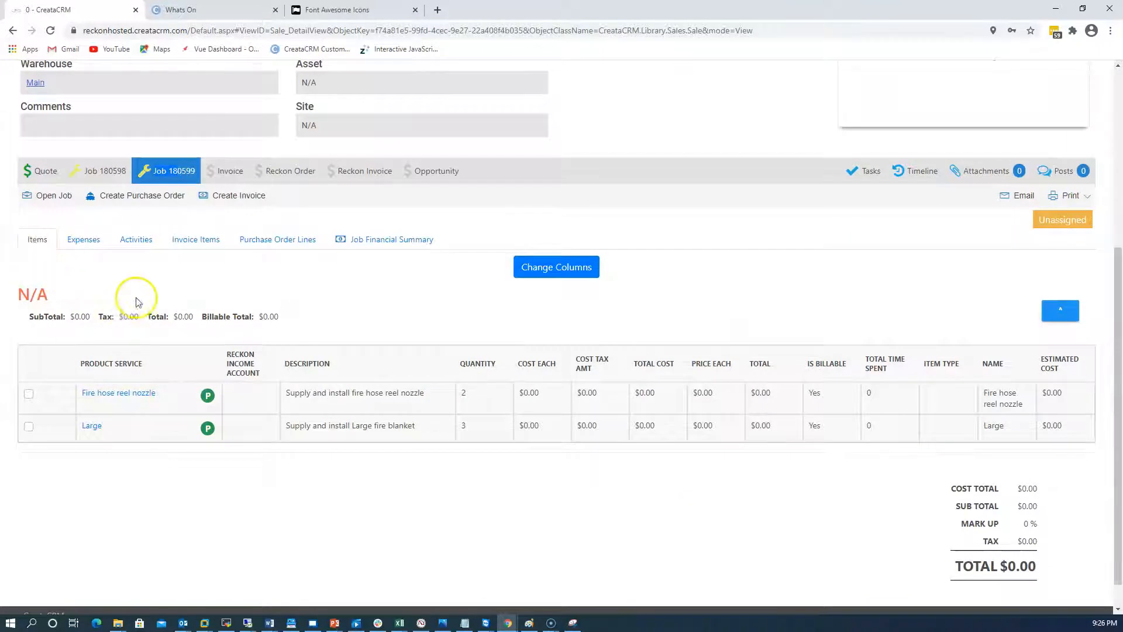
left_click(360, 244)
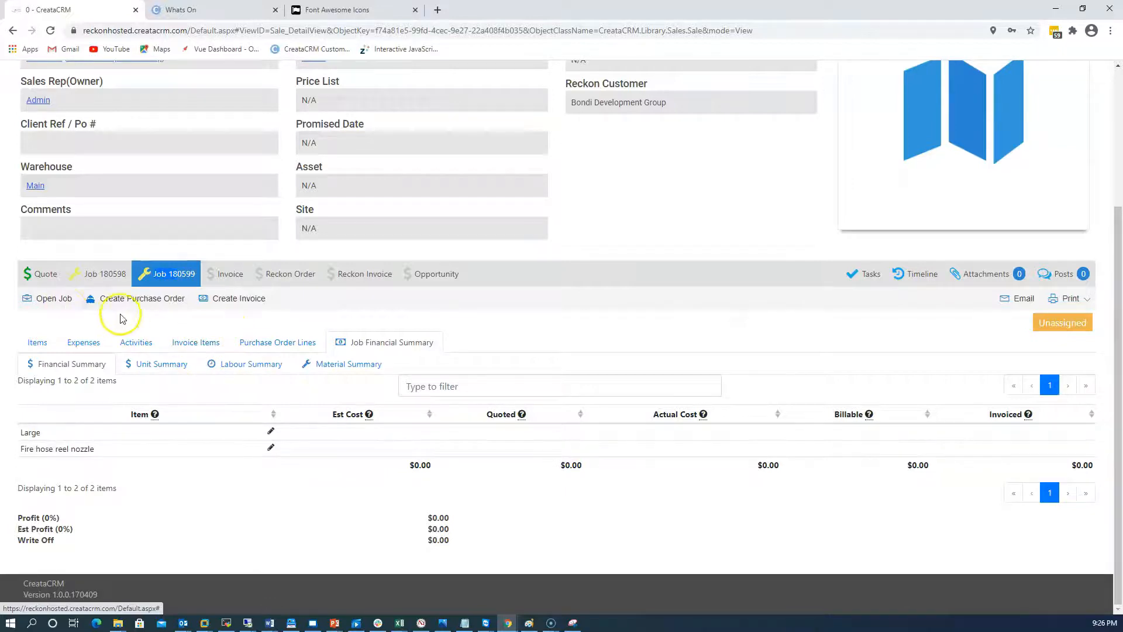
- Examine the first job's items and financial summary and compare them with the quote
left_click(102, 274)
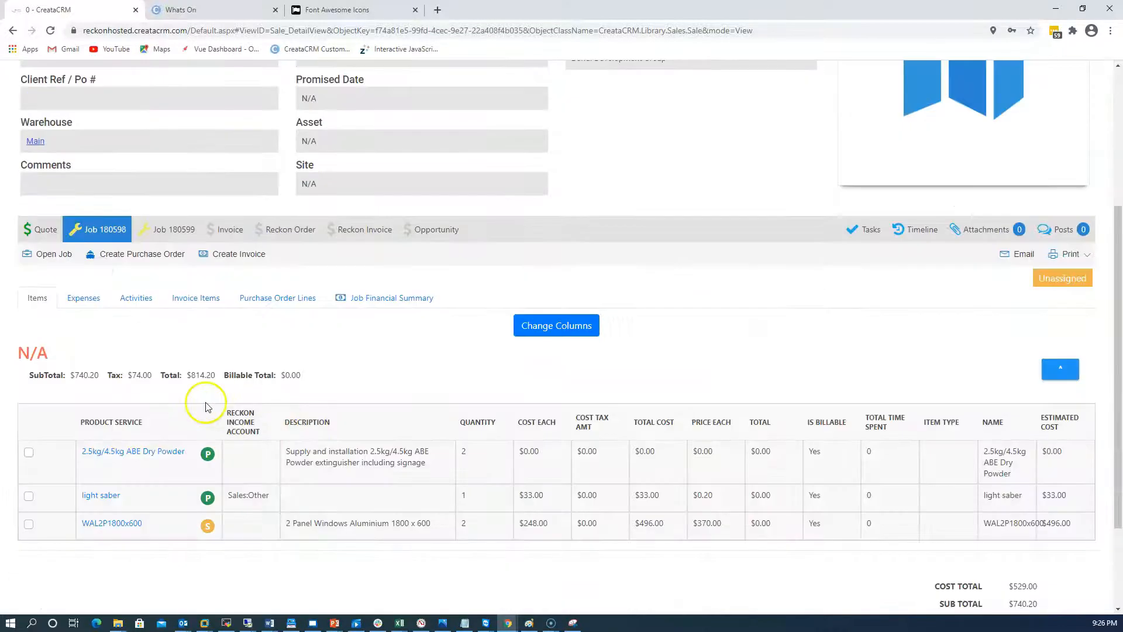
left_click(368, 299)
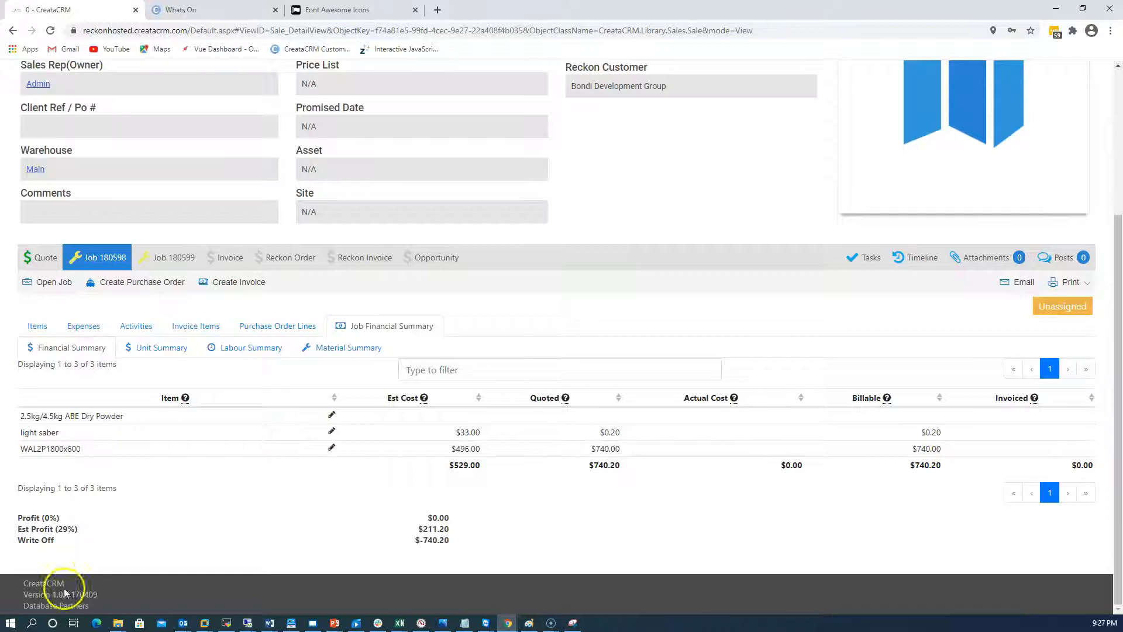
left_click(57, 266)
scroll(94, 344, "down", 3)
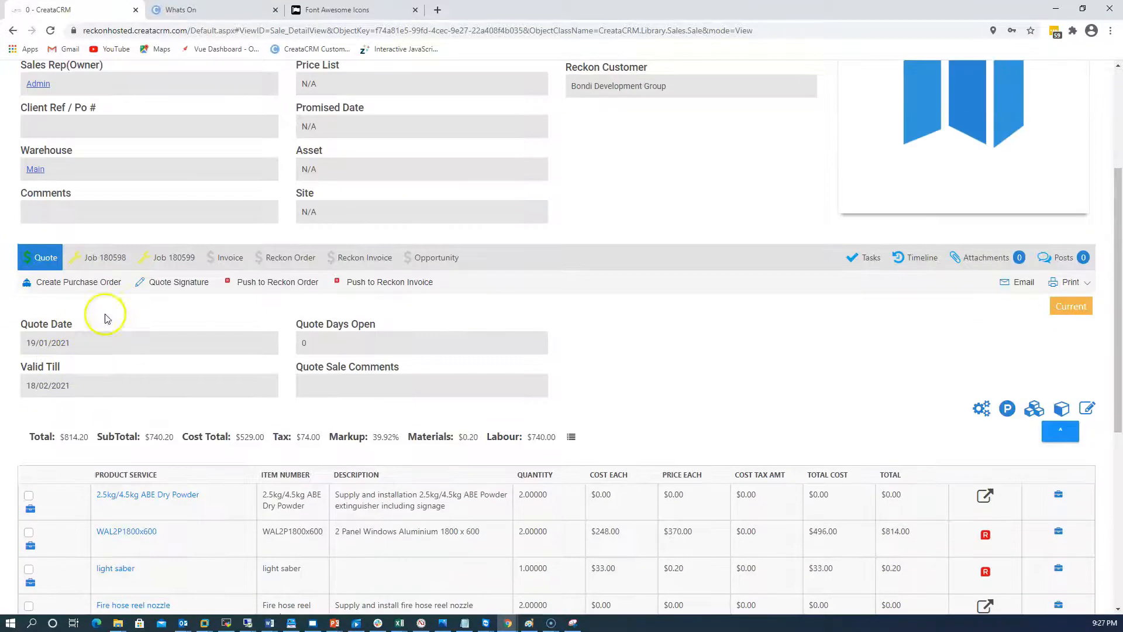
scroll(88, 327, "up", 3)
left_click(106, 268)
scroll(246, 363, "down", 3)
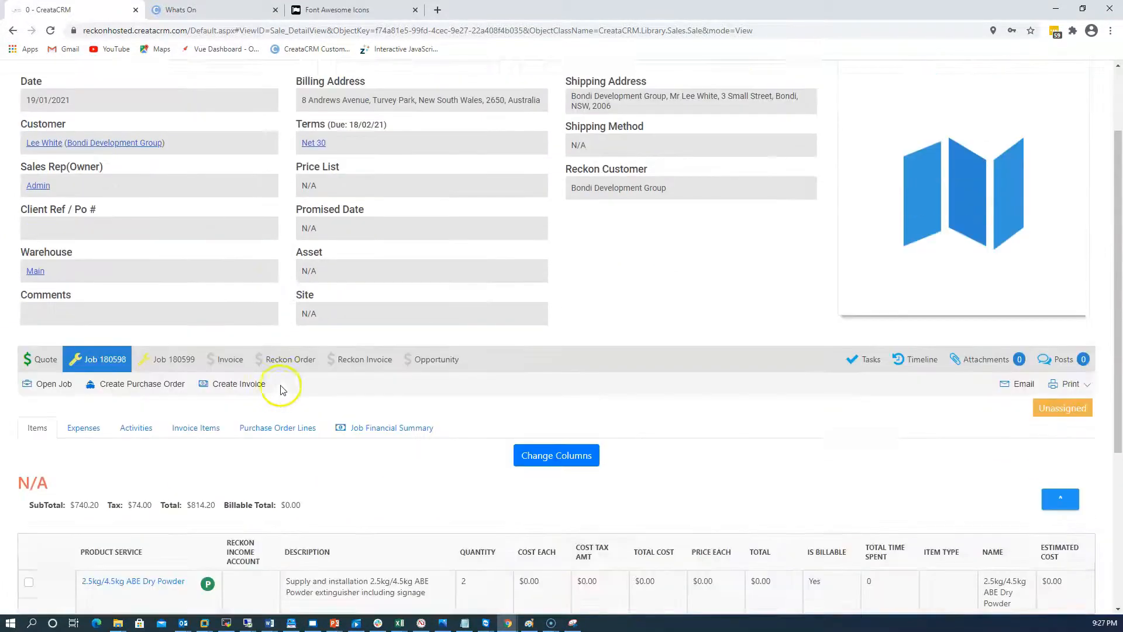
left_click(373, 361)
scroll(373, 363, "down", 1)
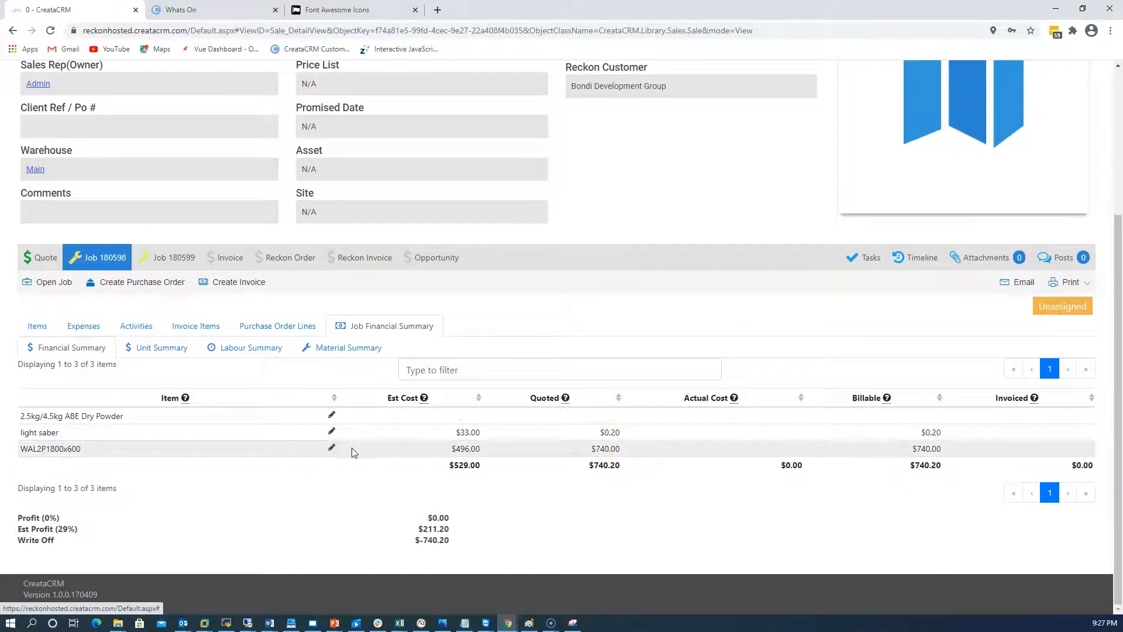
- Select the light saber line on the quote and check which partial actions are offered
left_click(35, 258)
scroll(176, 375, "down", 3)
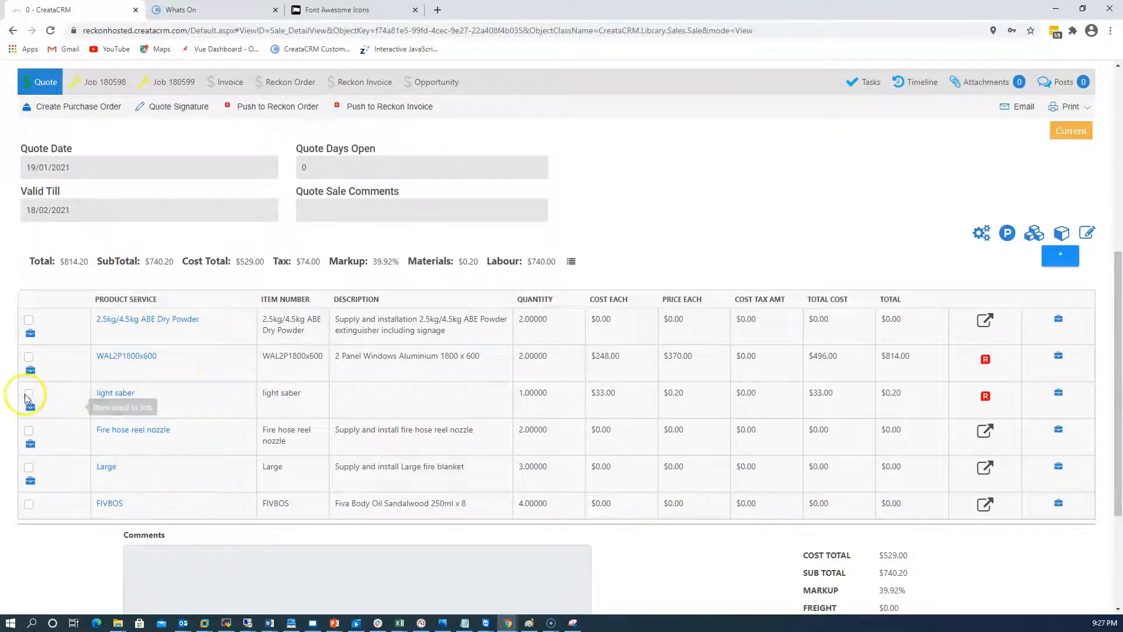
left_click(27, 393)
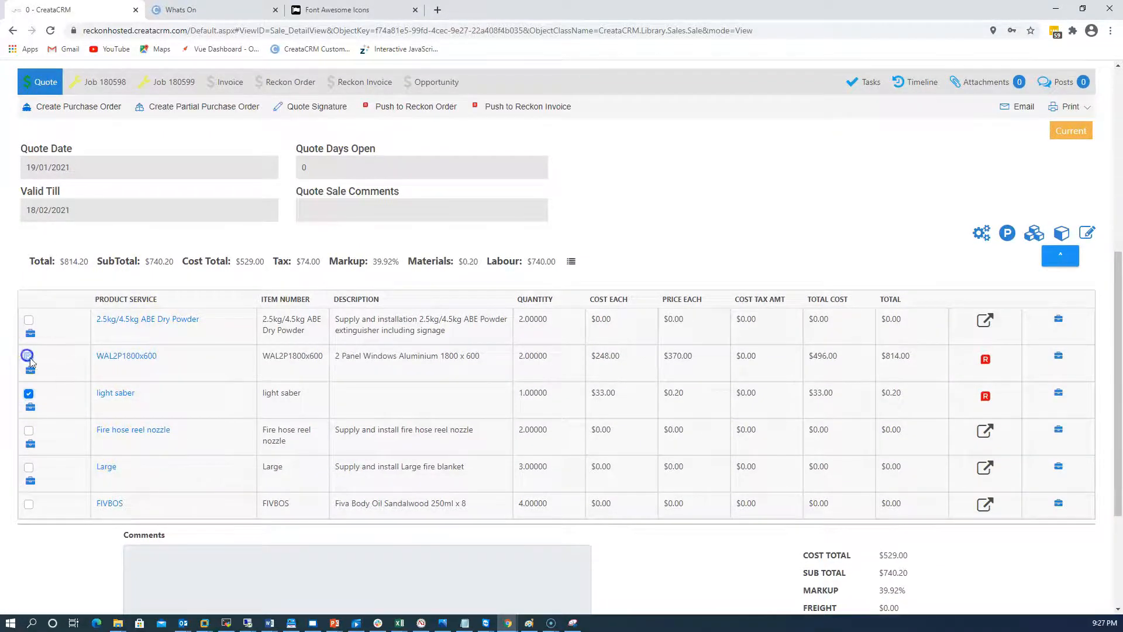
scroll(142, 422, "up", 5)
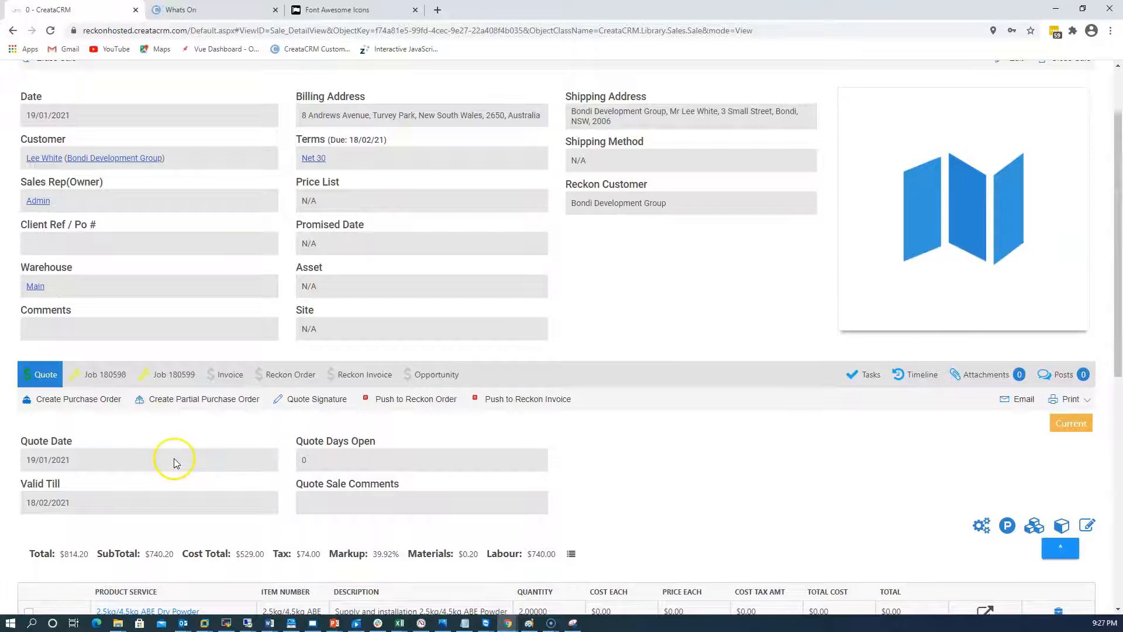
scroll(166, 455, "down", 2)
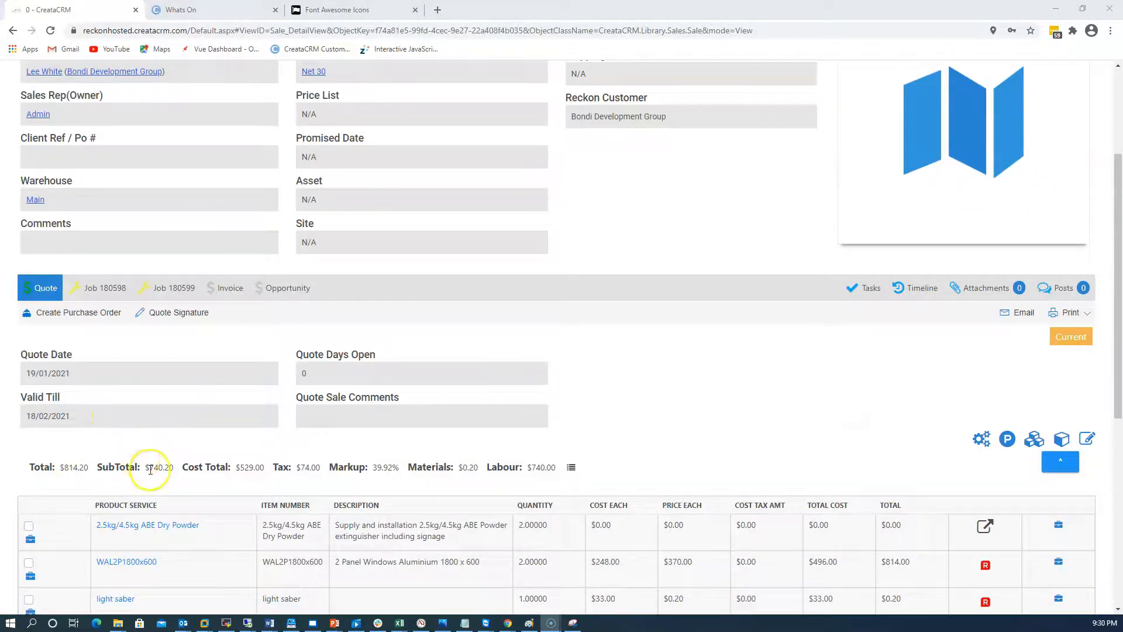
- Enable Allow Quote To Invoice for the Quote >Job > Invoice sale type
scroll(153, 471, "up", 4)
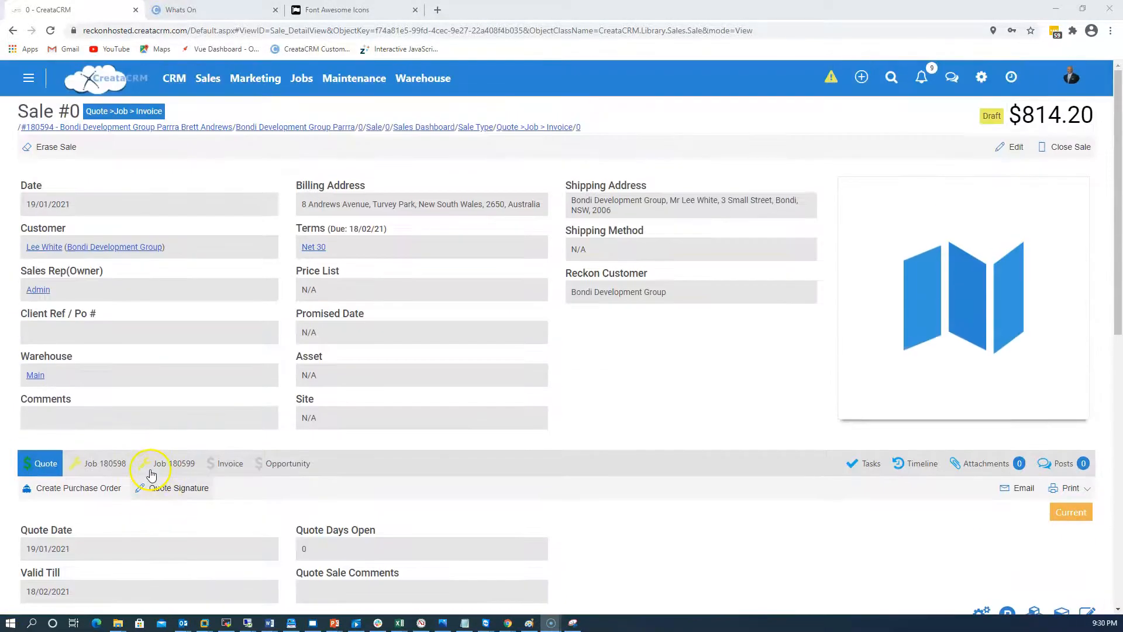
left_click(208, 78)
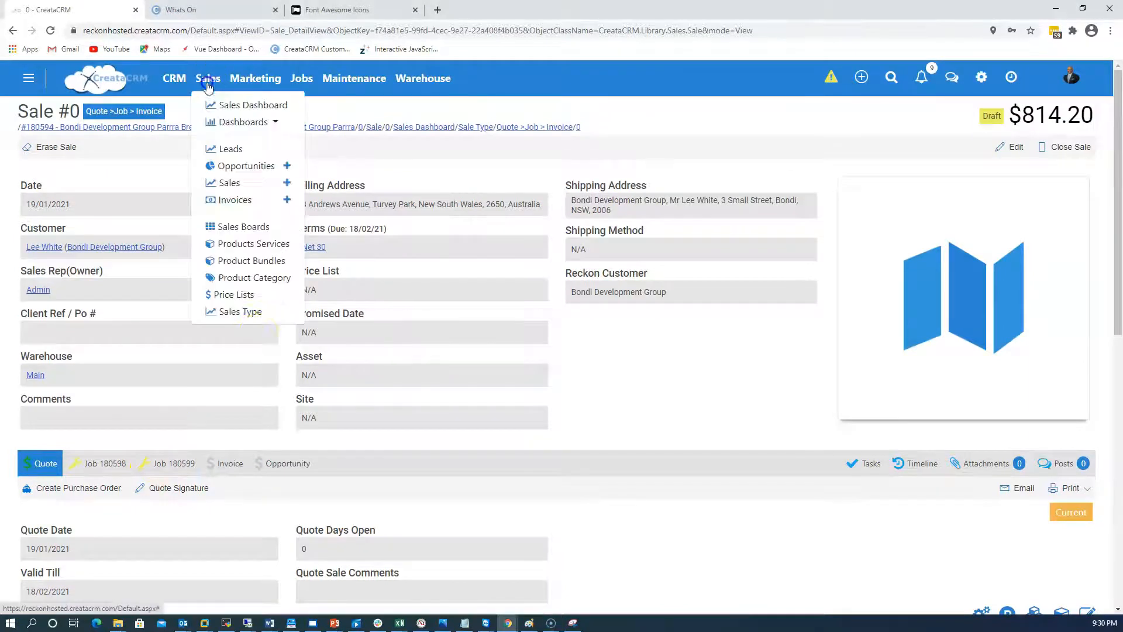
left_click(241, 312)
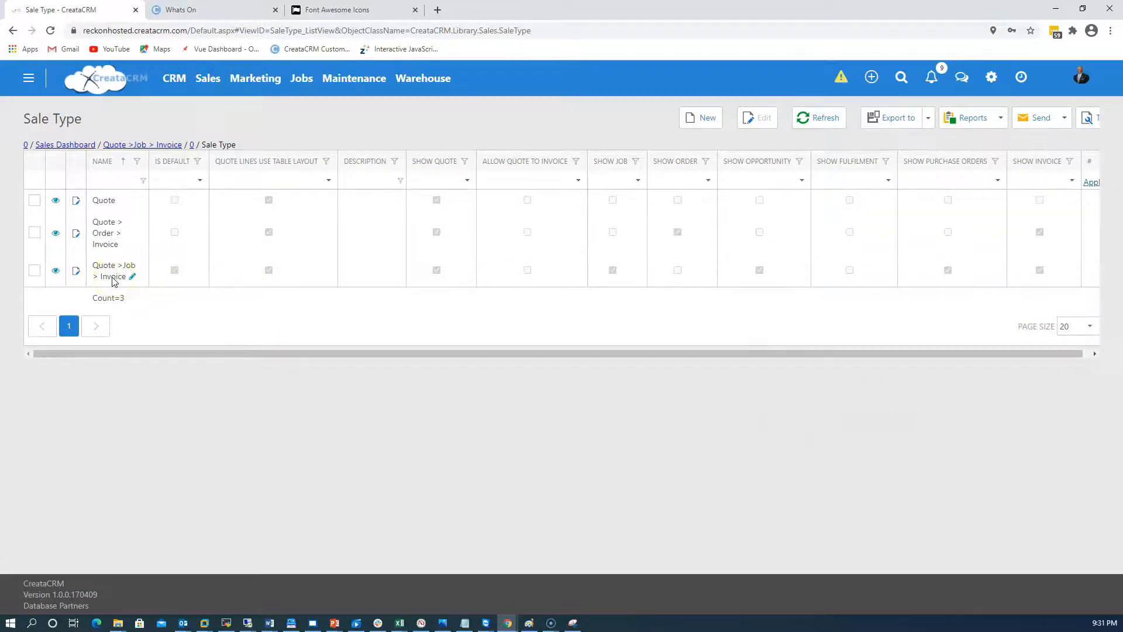
left_click(113, 278)
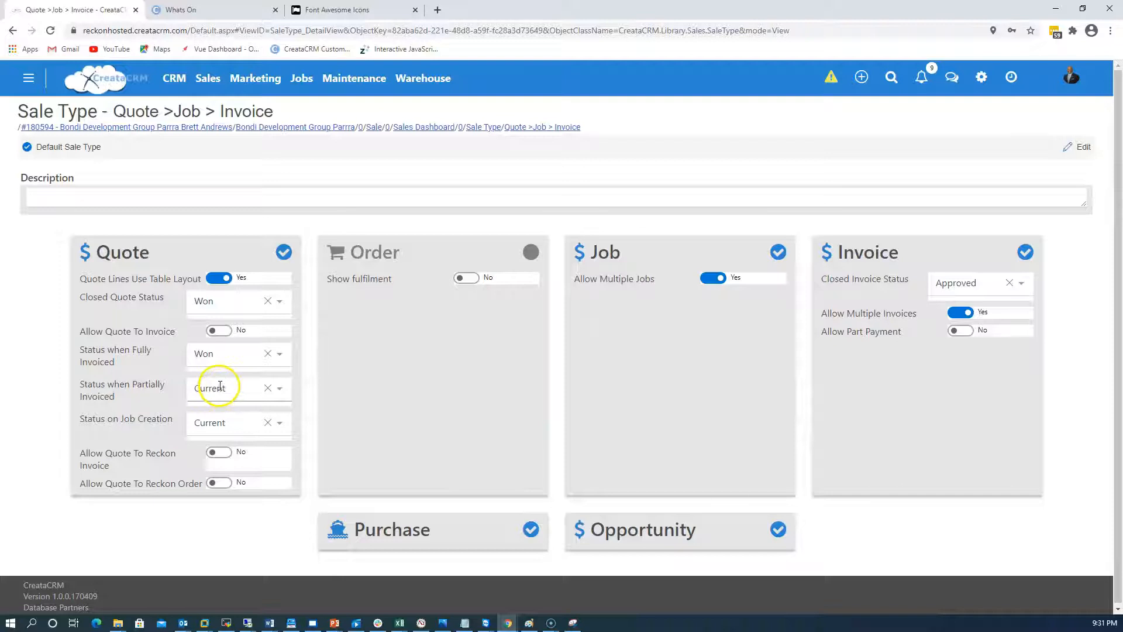
left_click(217, 390)
left_click(149, 341)
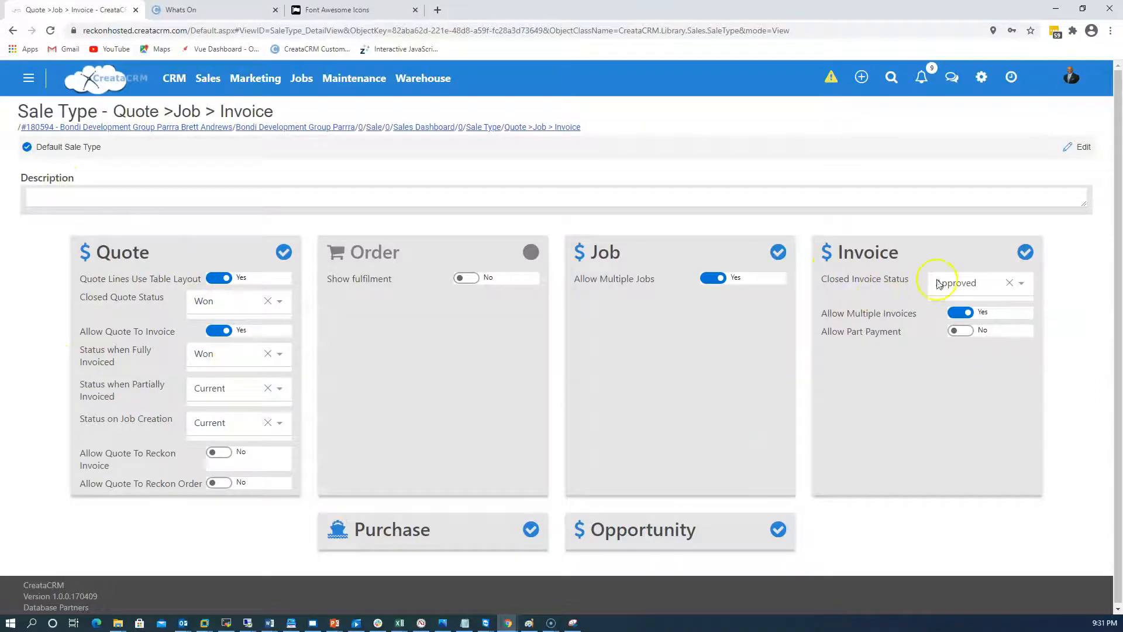
- Return to the sale's quote and create a partial invoice from the light saber and Fire hose reel nozzle lines
left_click(461, 127)
scroll(269, 293, "down", 4)
left_click(41, 229)
scroll(138, 321, "down", 4)
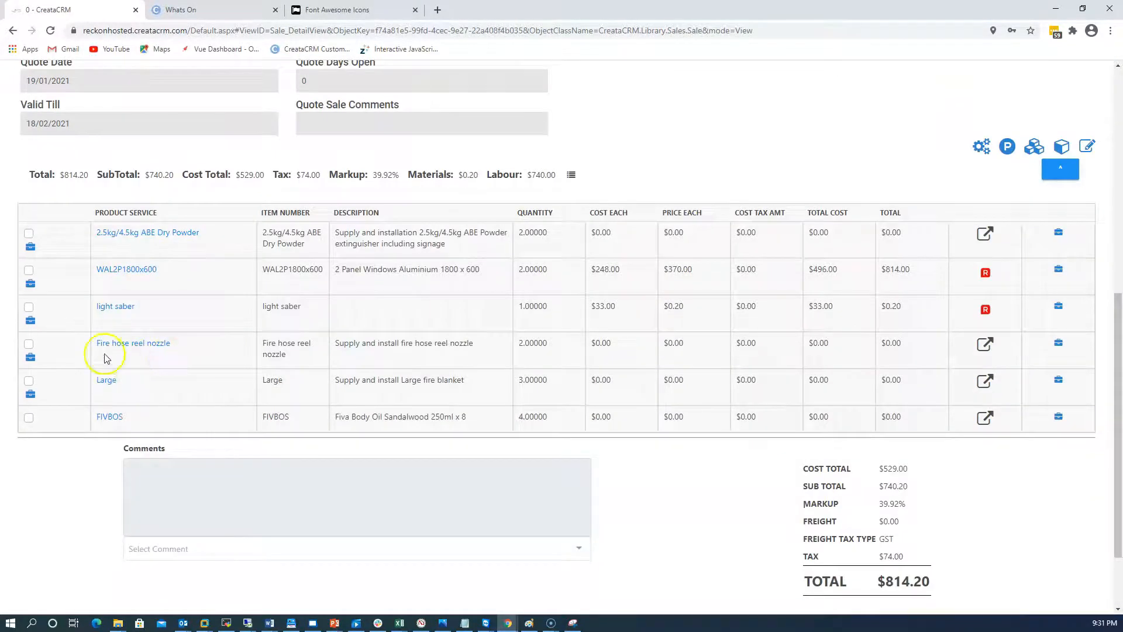
left_click(29, 308)
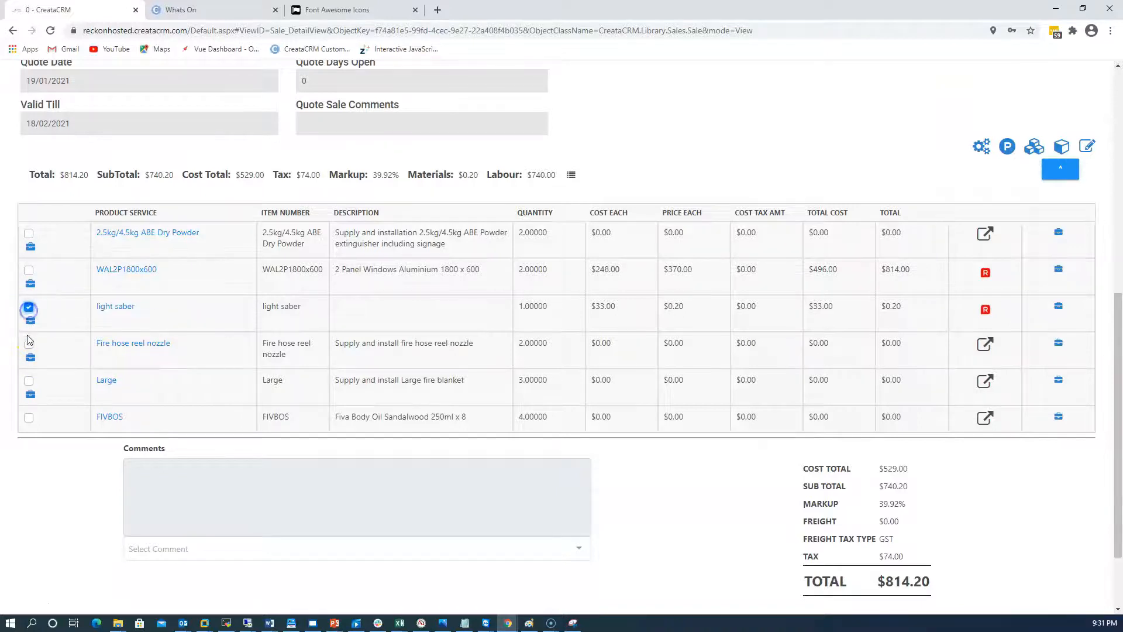
left_click(31, 345)
scroll(213, 368, "up", 4)
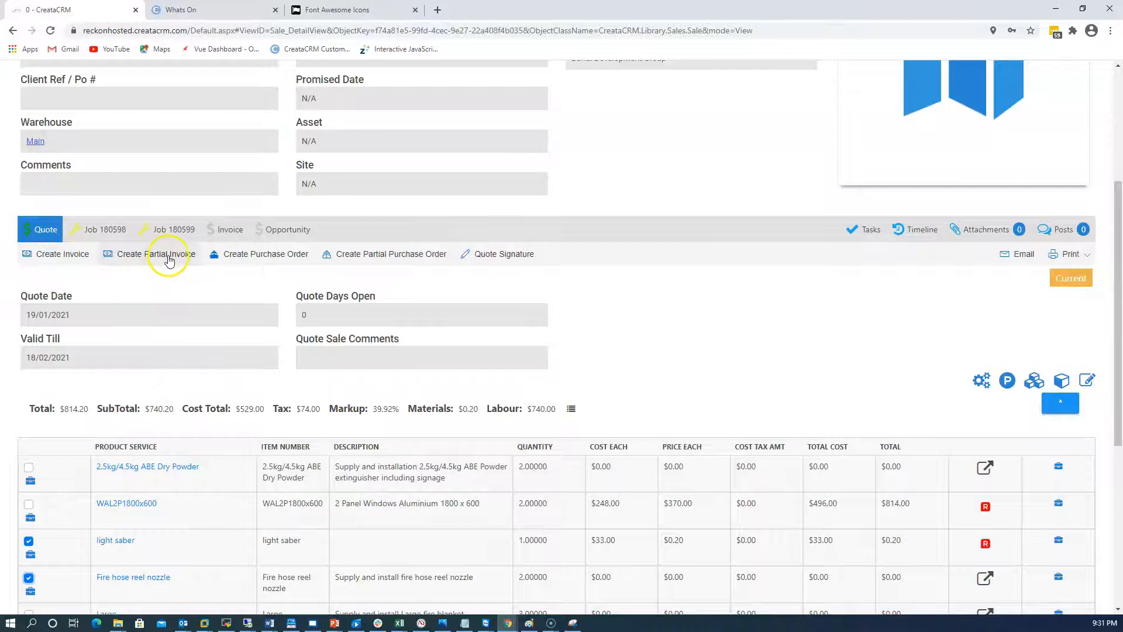
left_click(168, 258)
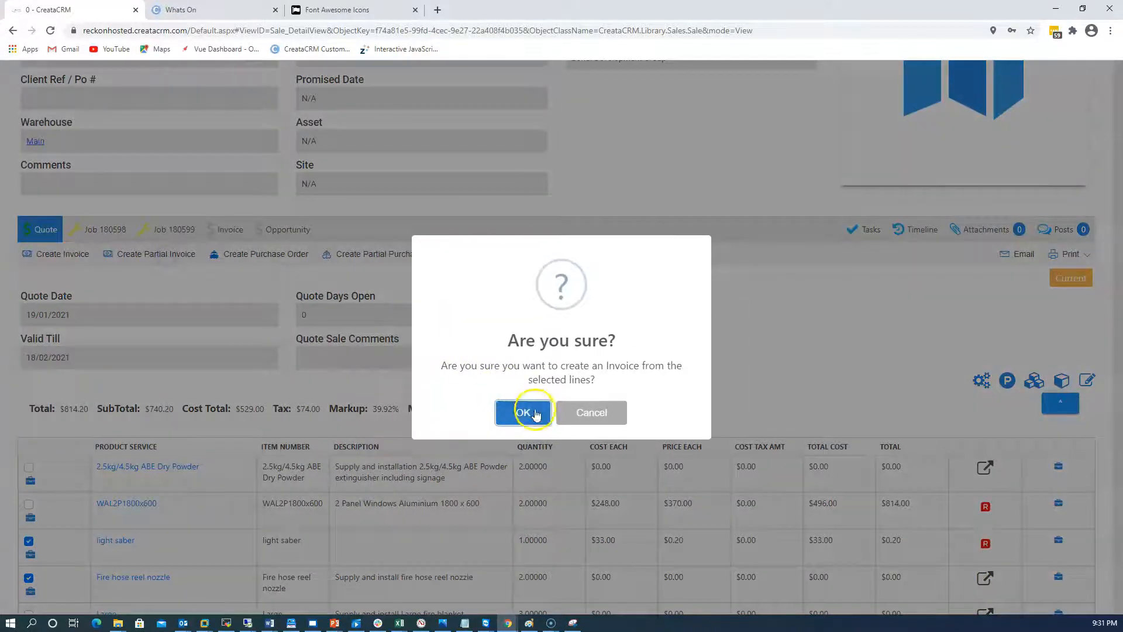
left_click(517, 410)
left_click(562, 408)
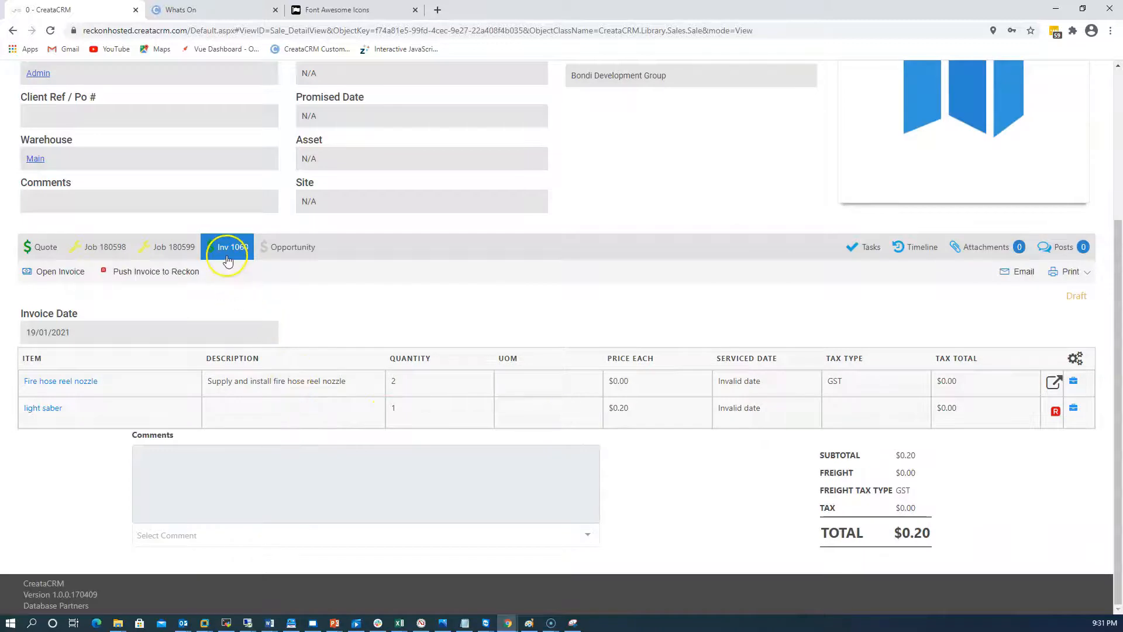
- Examine the financial summary of the first job for the light saber's invoiced amount and check the second job
left_click(102, 247)
scroll(351, 427, "down", 4)
left_click(383, 318)
left_click(383, 299)
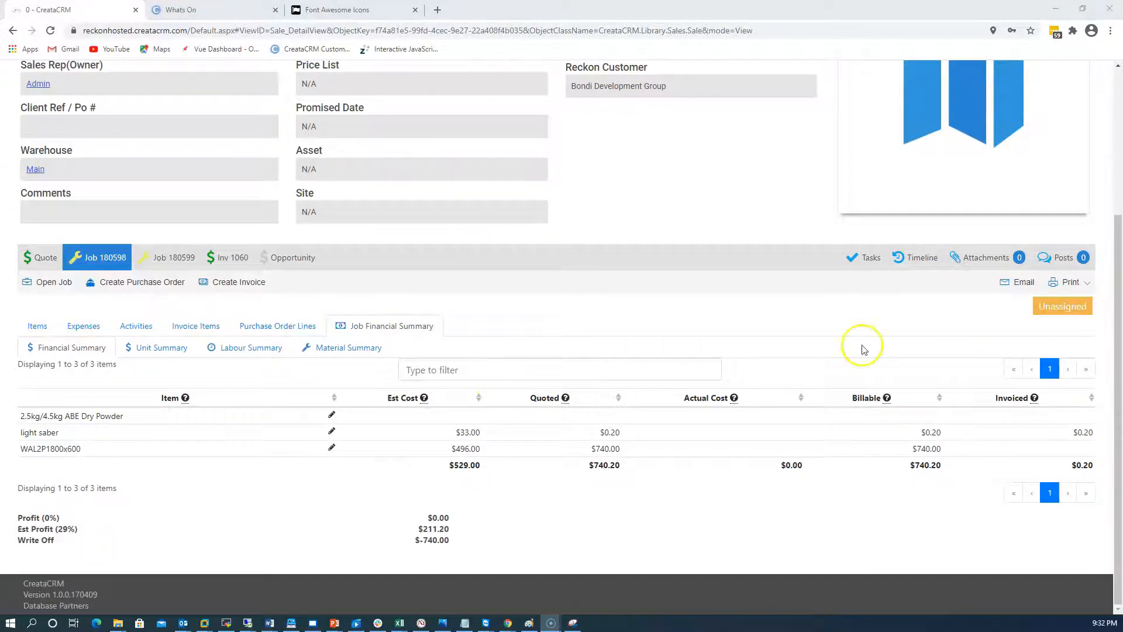
left_click_drag(1089, 432, 1075, 431)
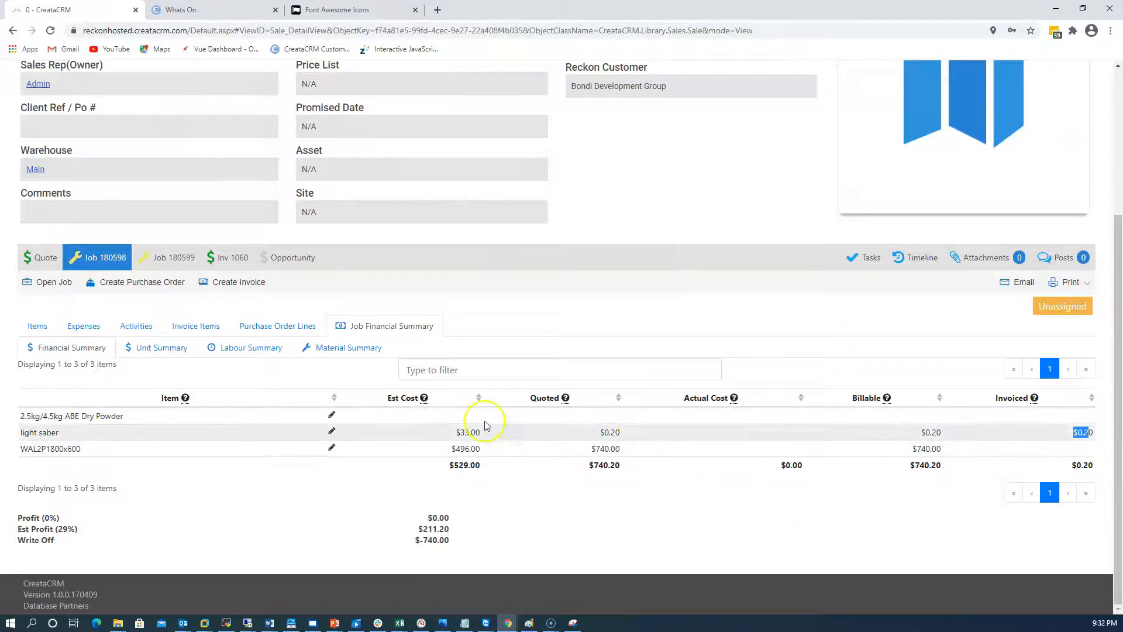
left_click(153, 257)
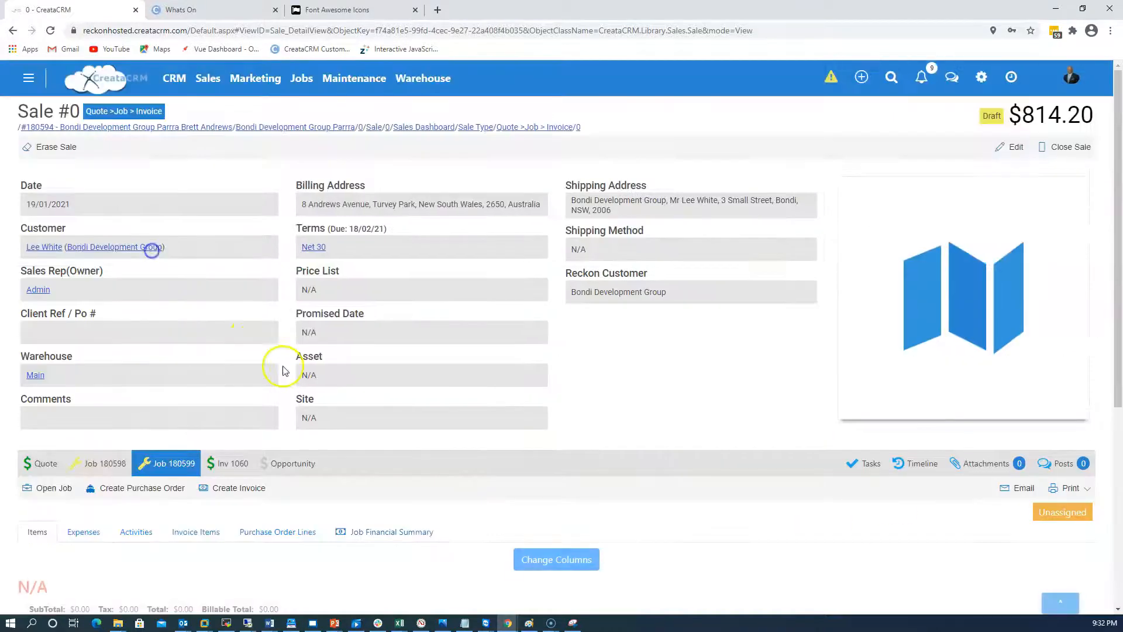
scroll(310, 365, "down", 3)
left_click(343, 356)
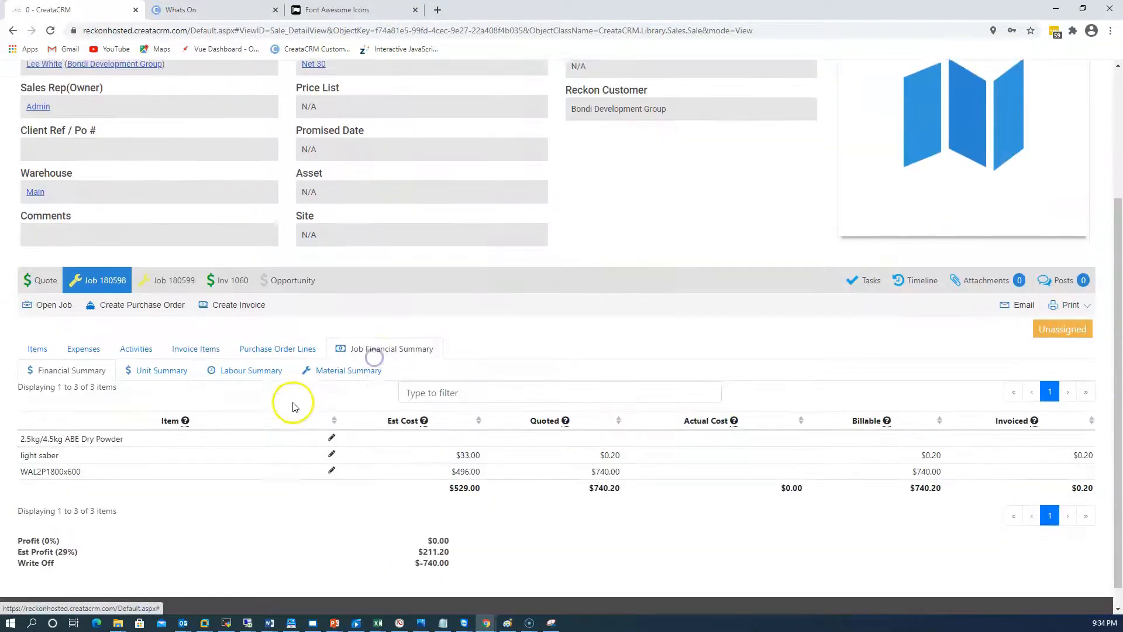
scroll(66, 448, "down", 1)
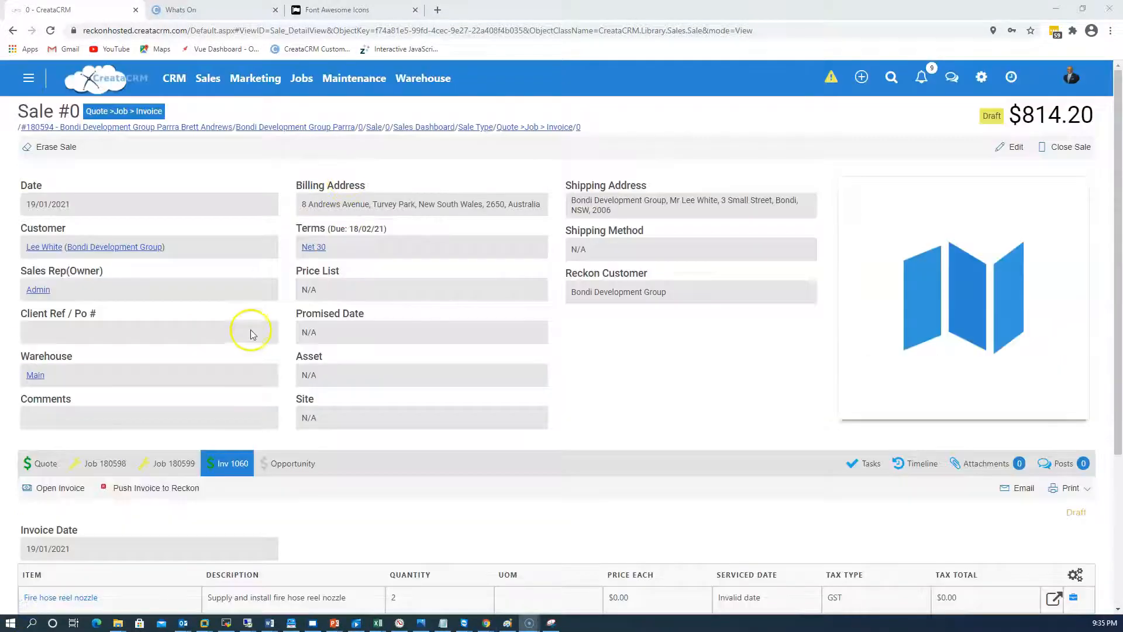
- Review the new invoice's lines and examine the WAL2P1800x600 estimated cost in the first job's financial summary
scroll(251, 336, "down", 2)
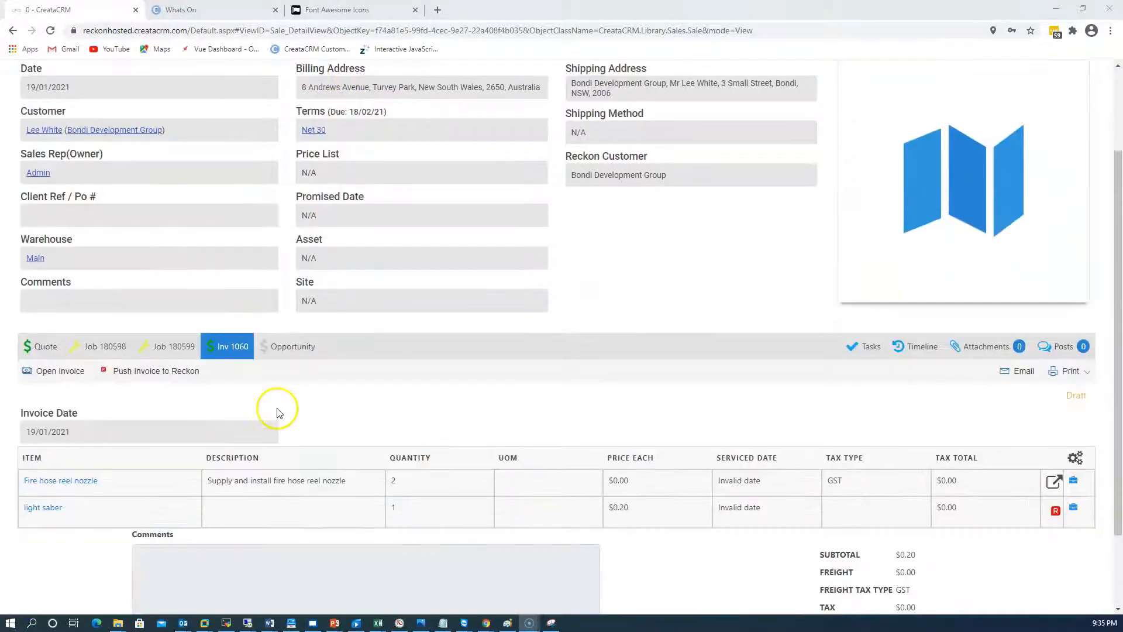
left_click(83, 350)
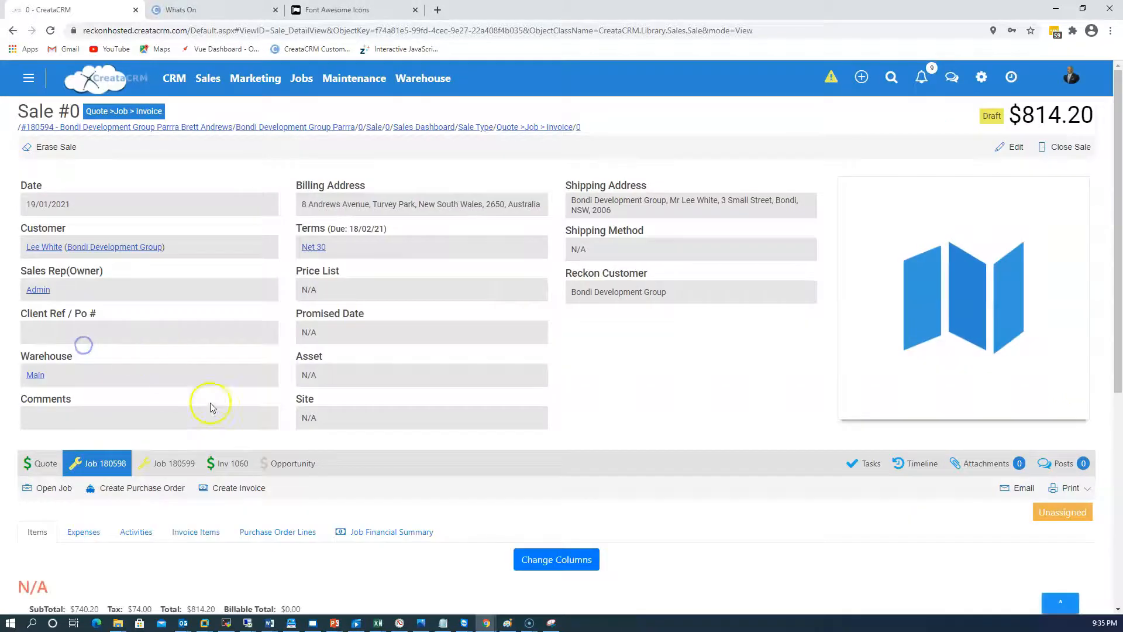
left_click(396, 416)
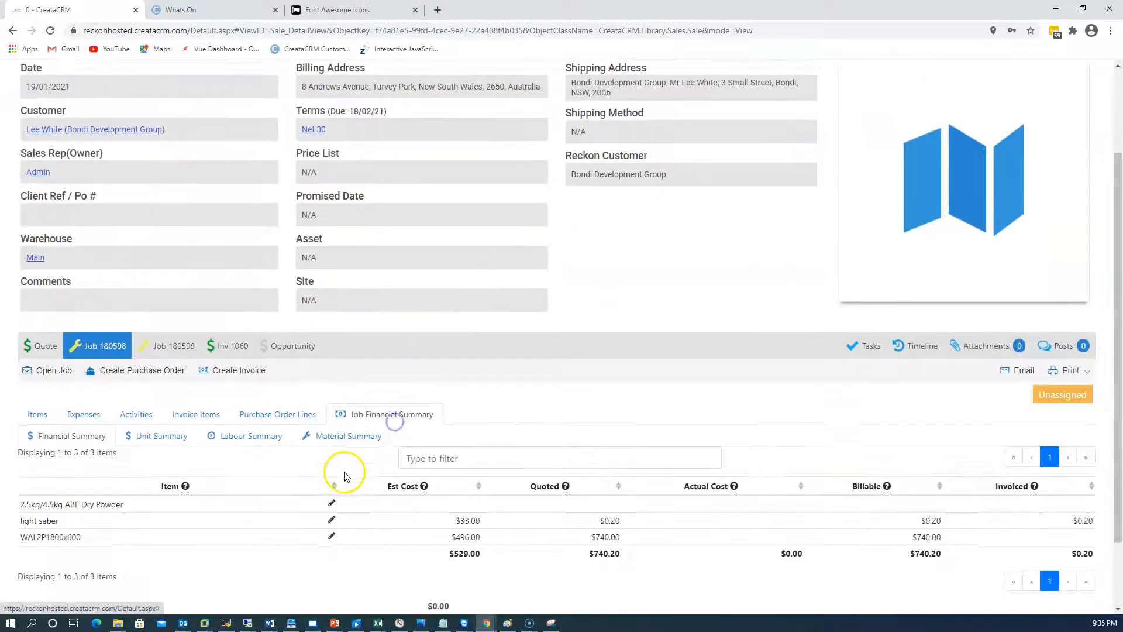
scroll(234, 468, "down", 2)
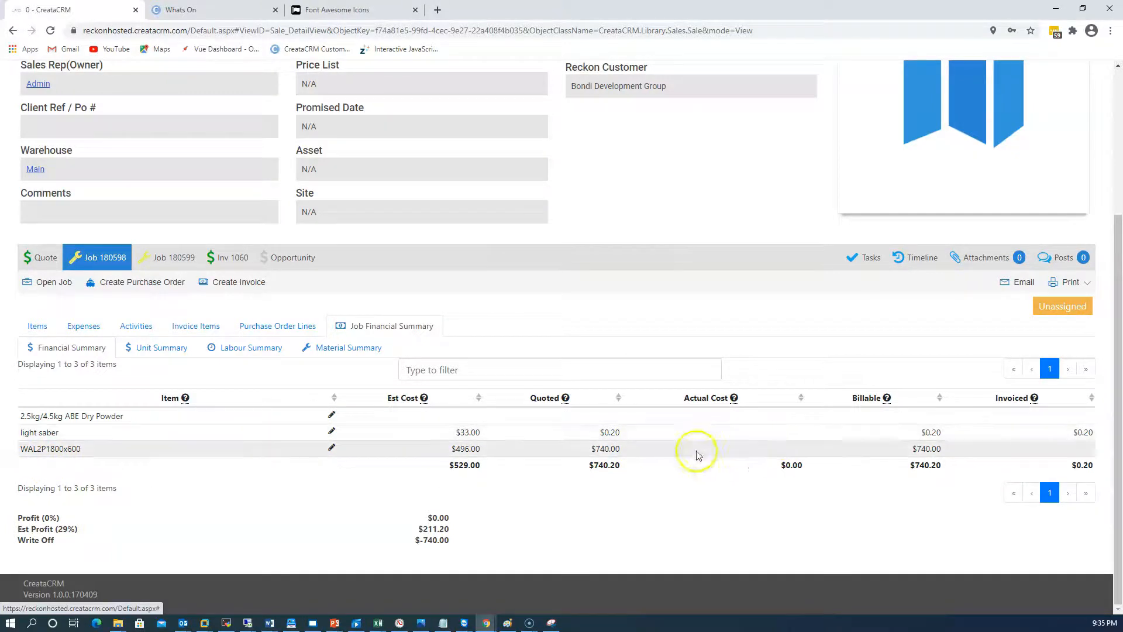
left_click_drag(481, 449, 444, 449)
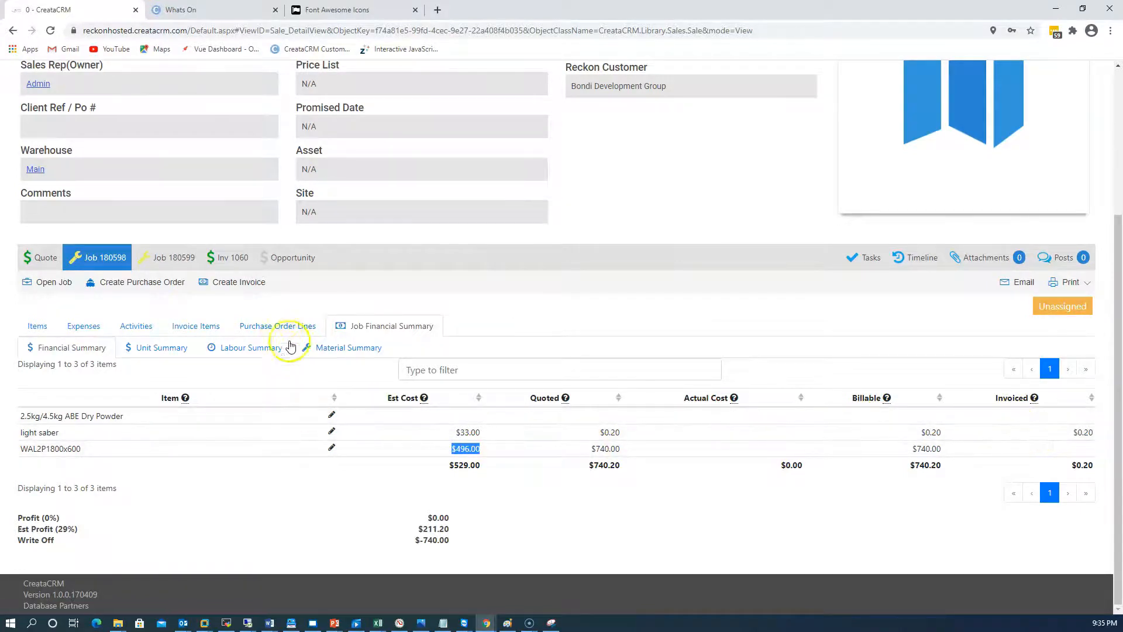
scroll(383, 429, "up", 4)
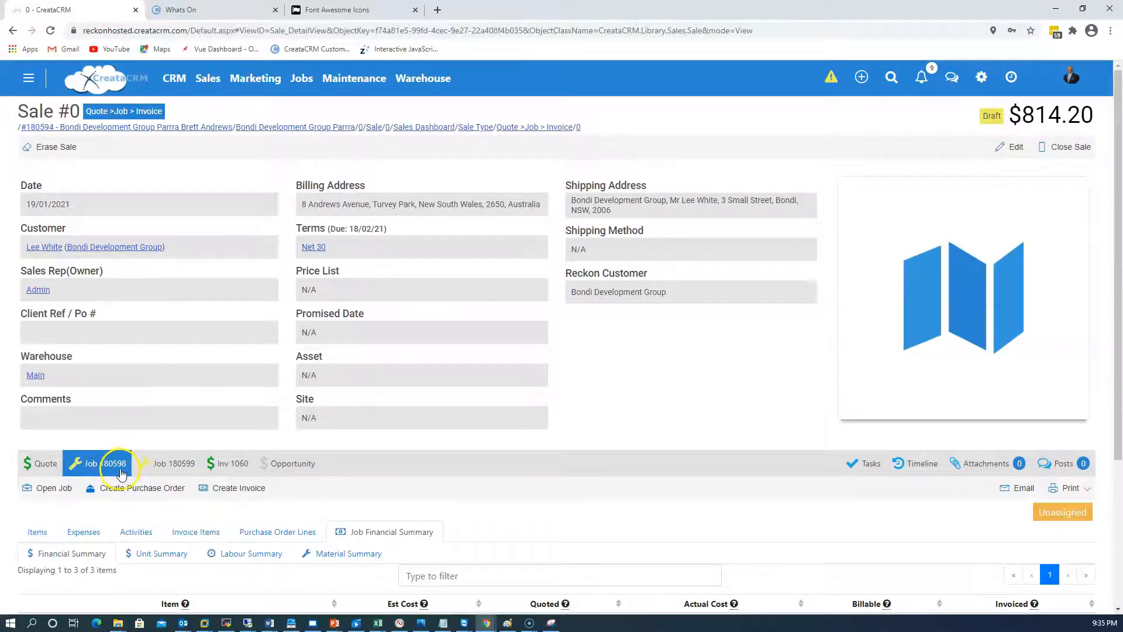
- Open the mobile version's Whats On page and start a new timesheet entry
left_click(28, 78)
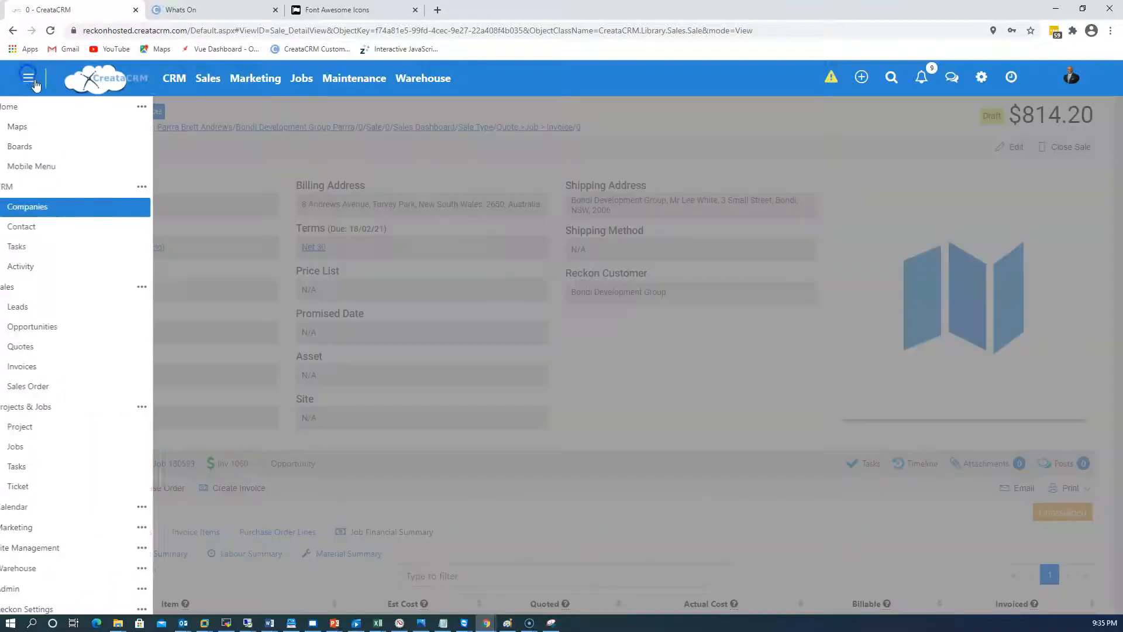
left_click(52, 166)
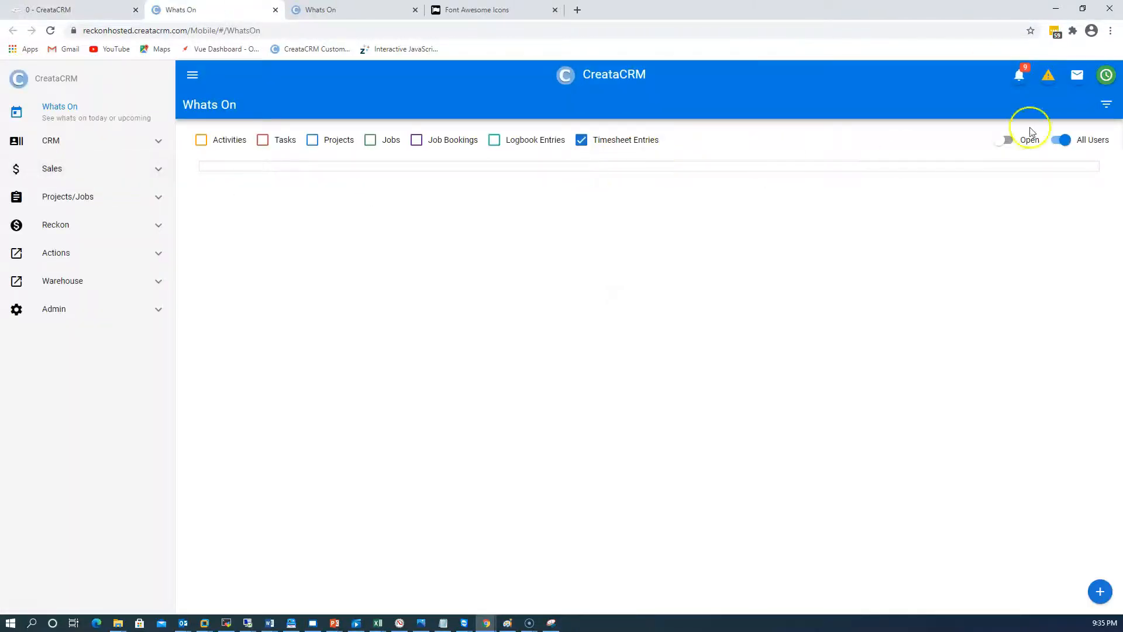
left_click(1099, 592)
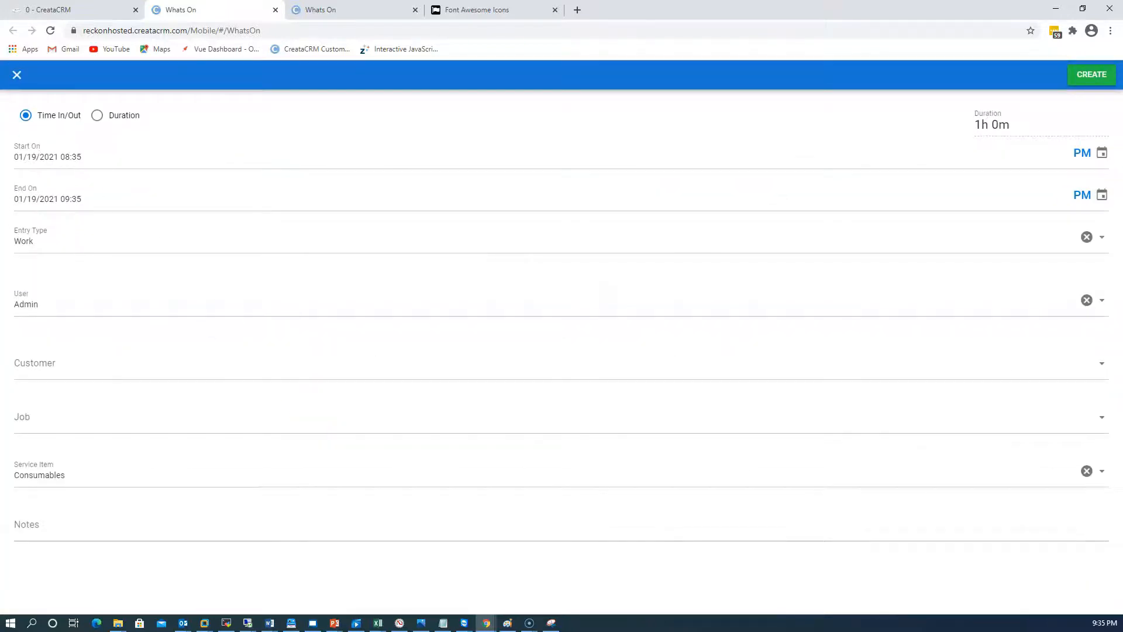
- Check the job number on the sale and assign the timesheet entry to the sale's first job
left_click(117, 419)
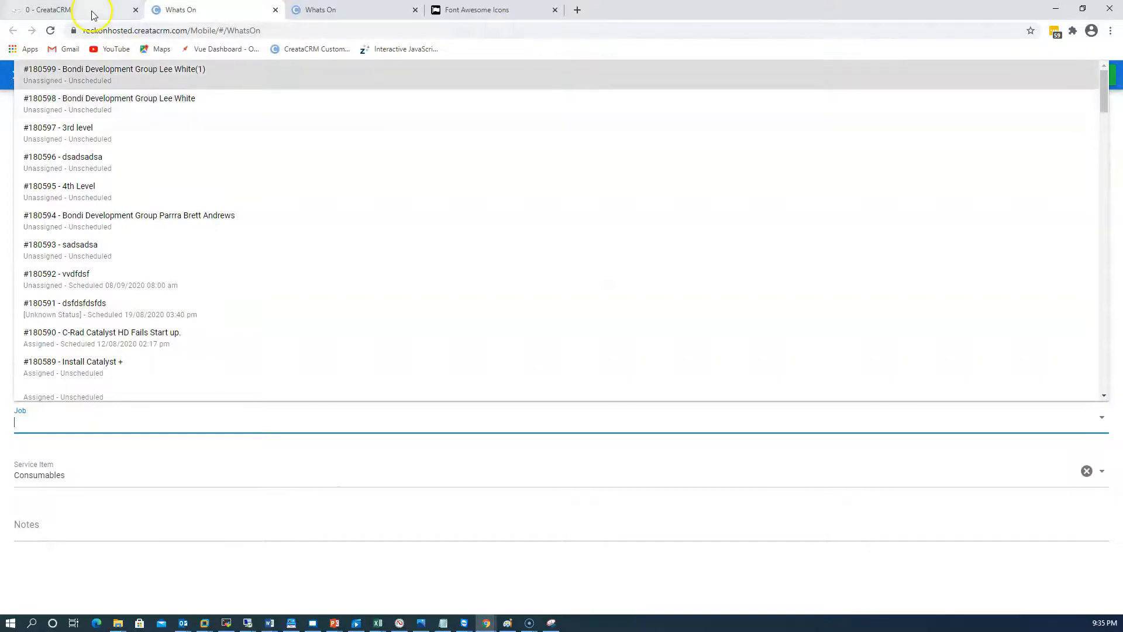
left_click(91, 11)
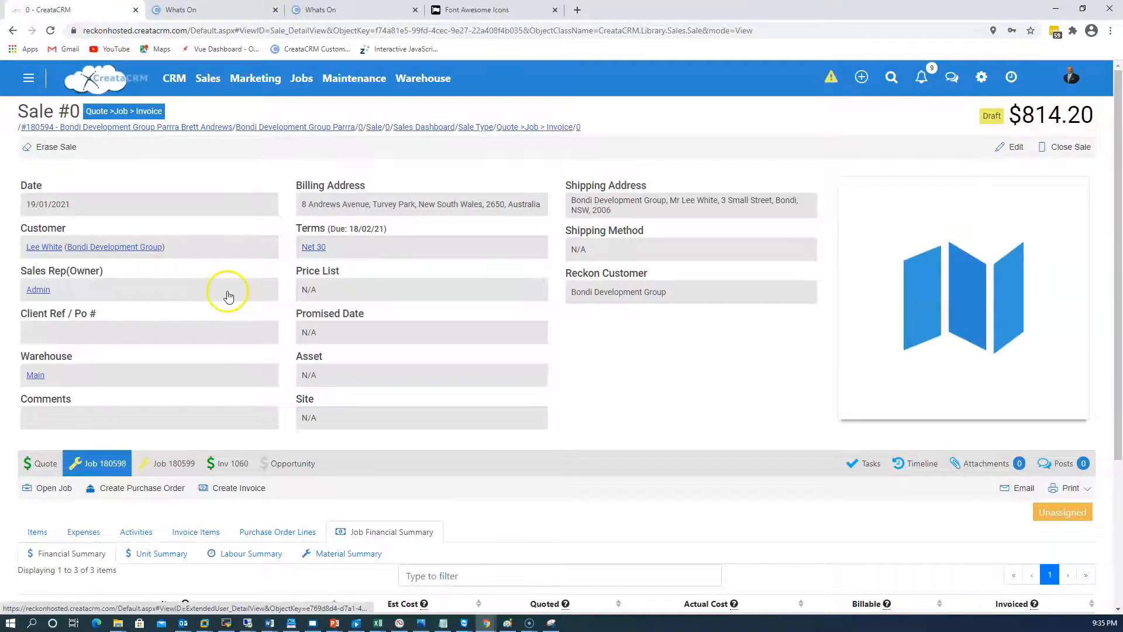
left_click(196, 9)
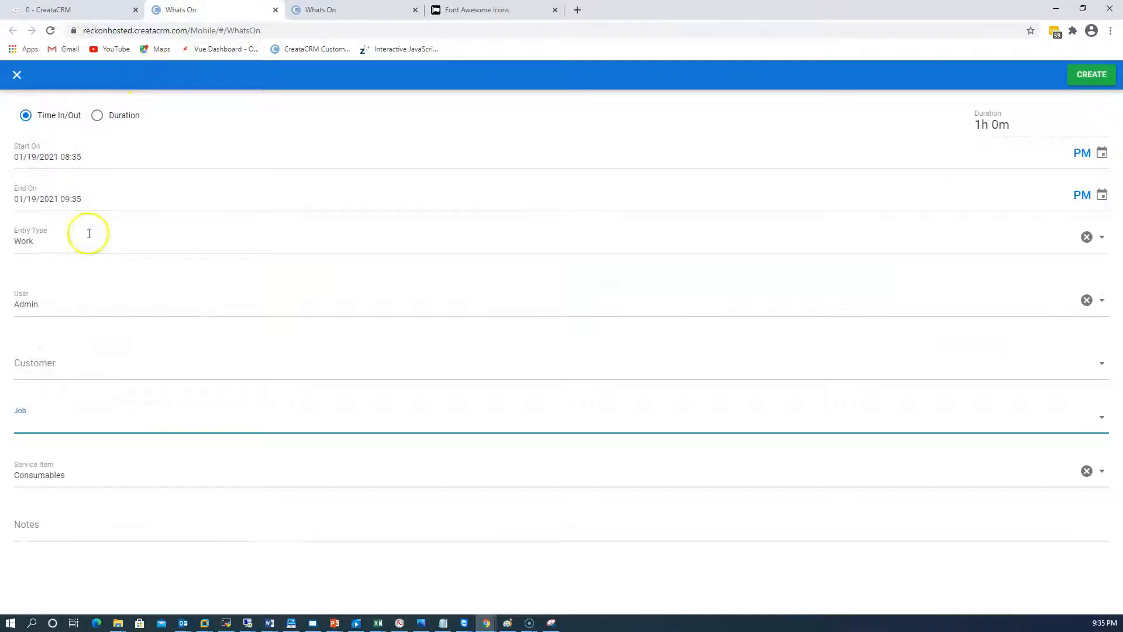
left_click(81, 418)
left_click(85, 423)
left_click(85, 427)
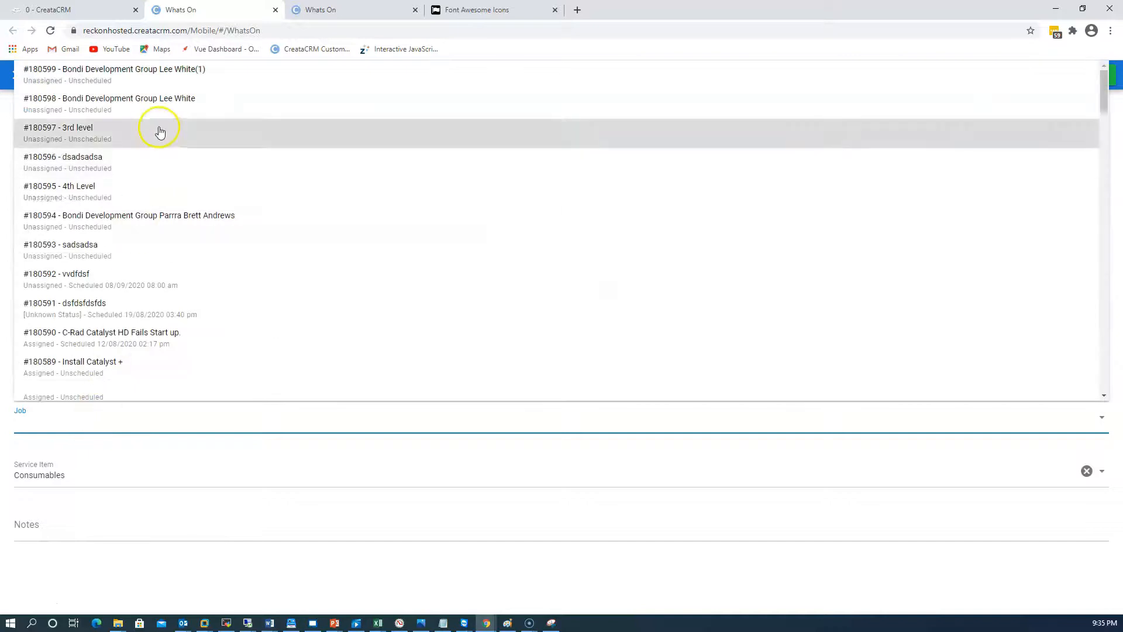
left_click(161, 116)
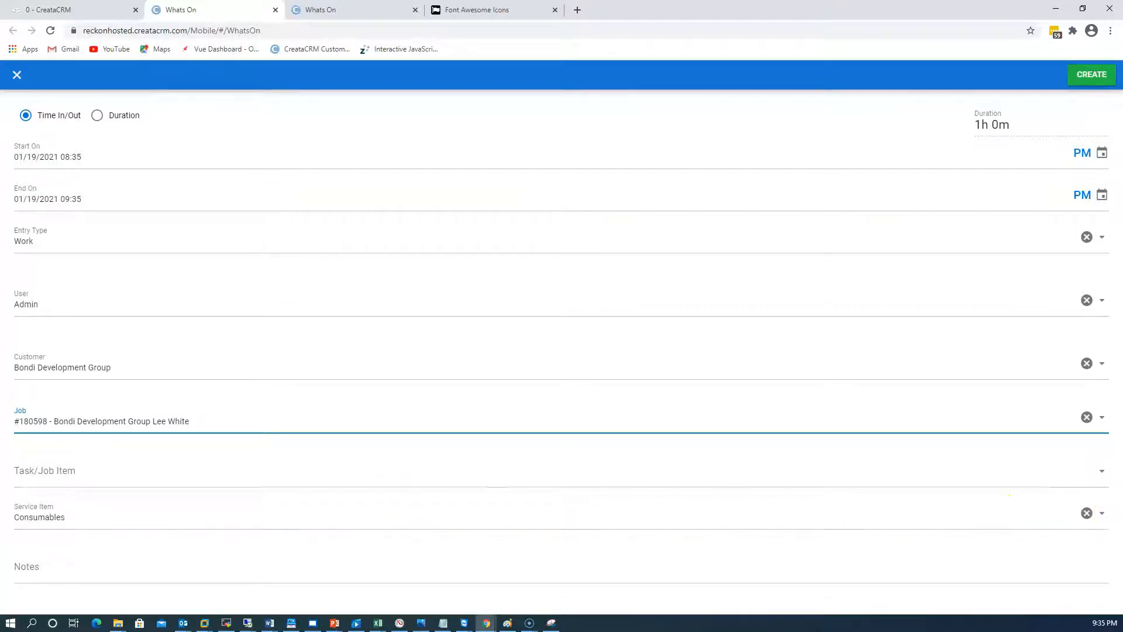
- Switch the timesheet entry to Duration and set the duration to 05:30
left_click(98, 115)
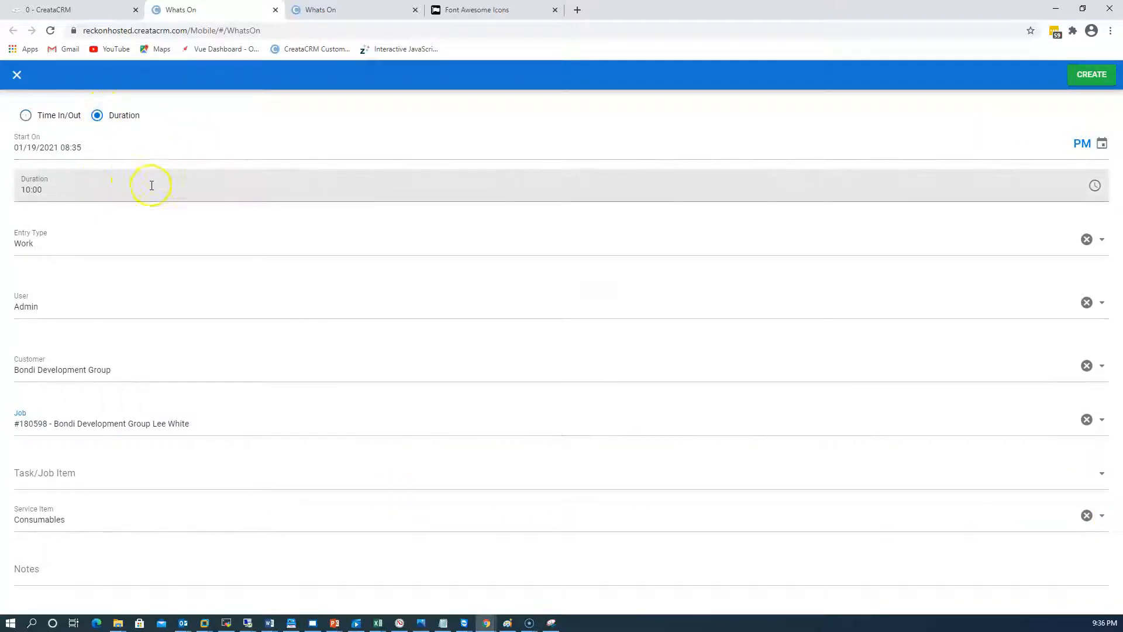
left_click(1094, 186)
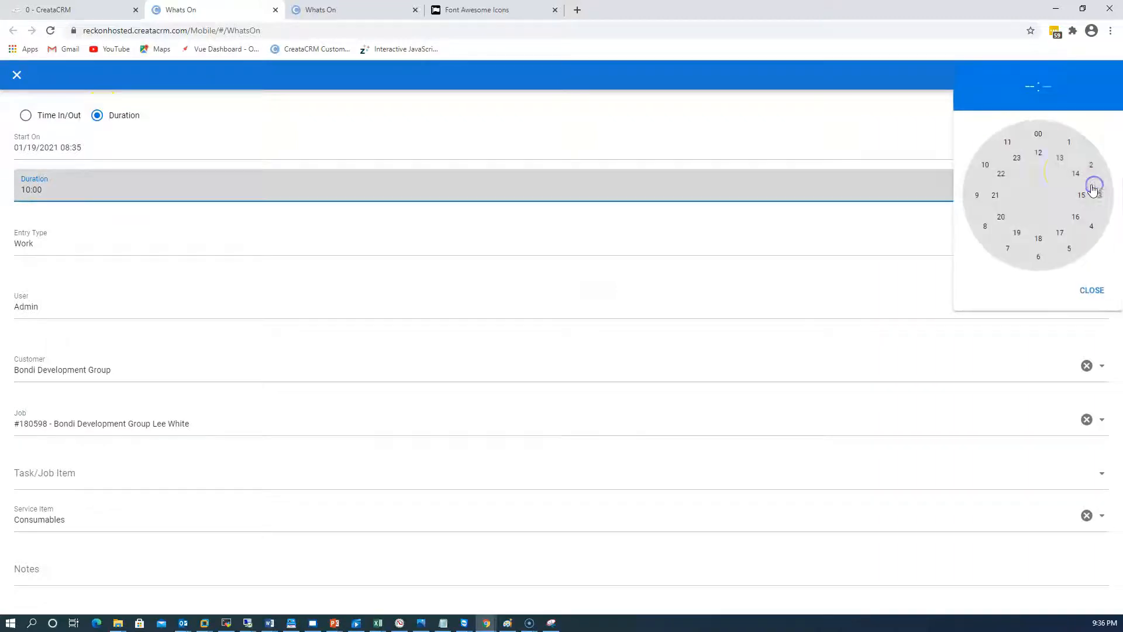
left_click(1071, 250)
left_click(1043, 258)
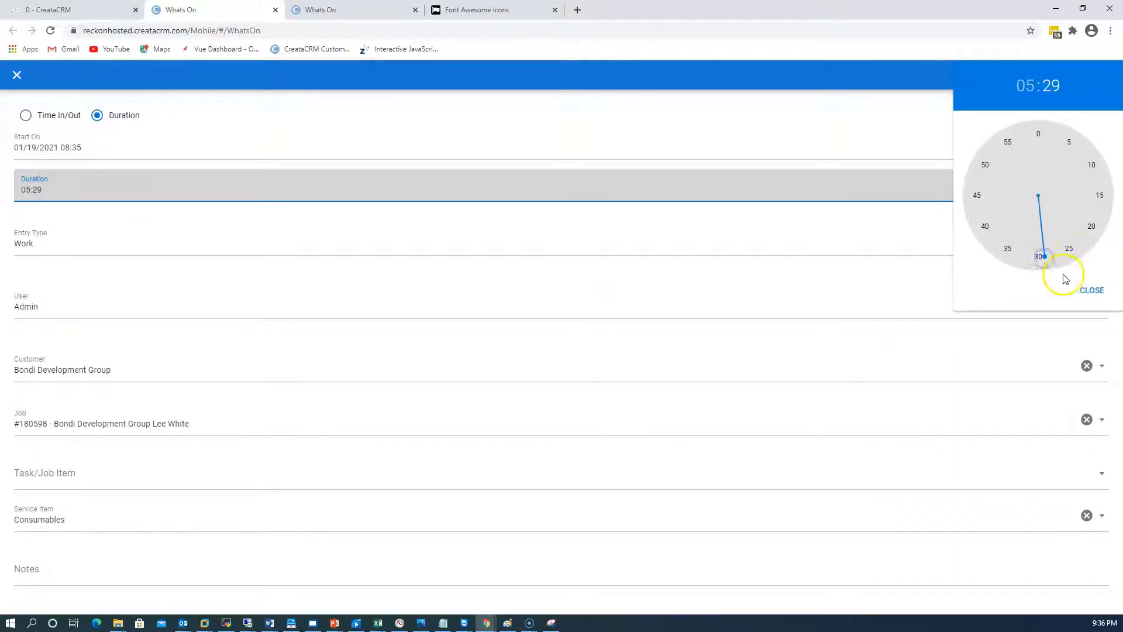
left_click(1041, 264)
left_click(1092, 291)
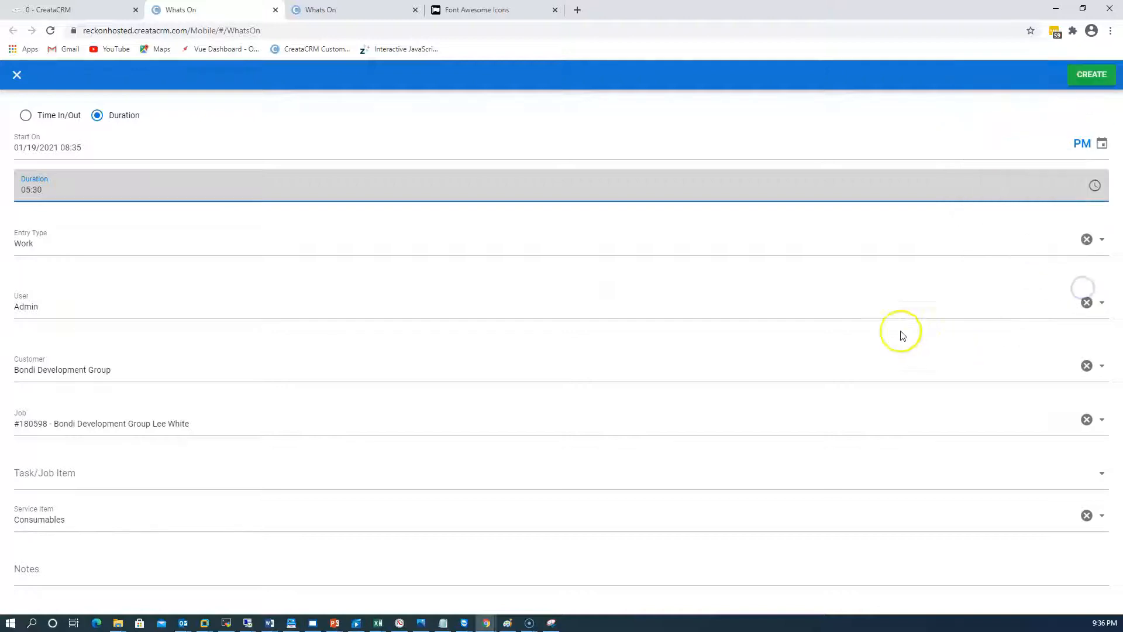
- Set the builder as the timesheet user, choose the light saber job item, and create the entry
left_click(70, 305)
left_click(83, 383)
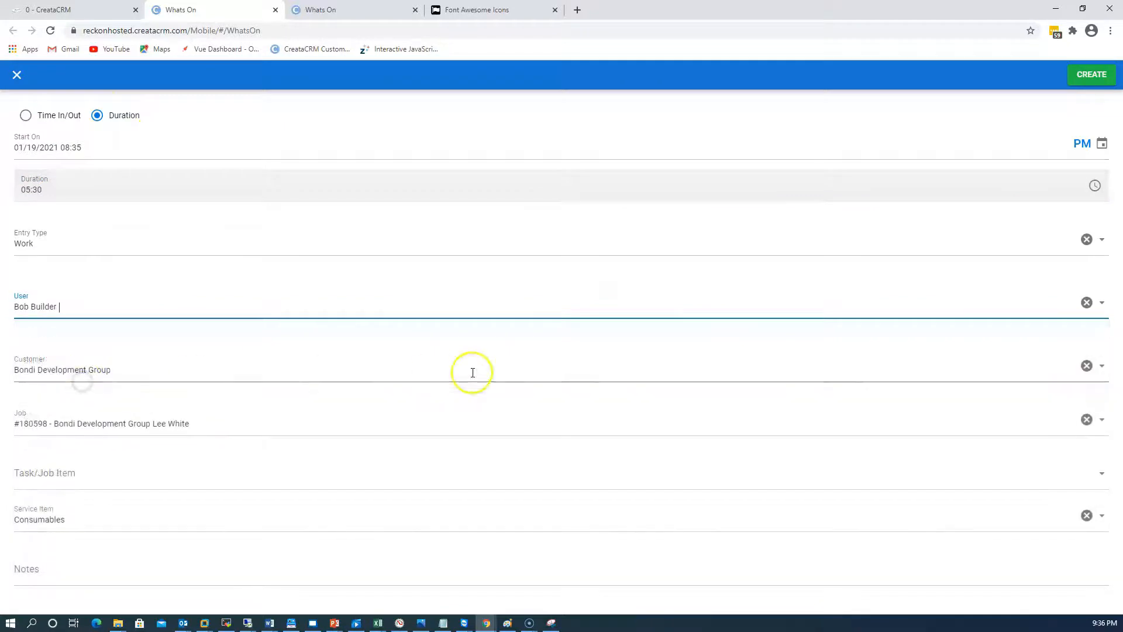
left_click(144, 479)
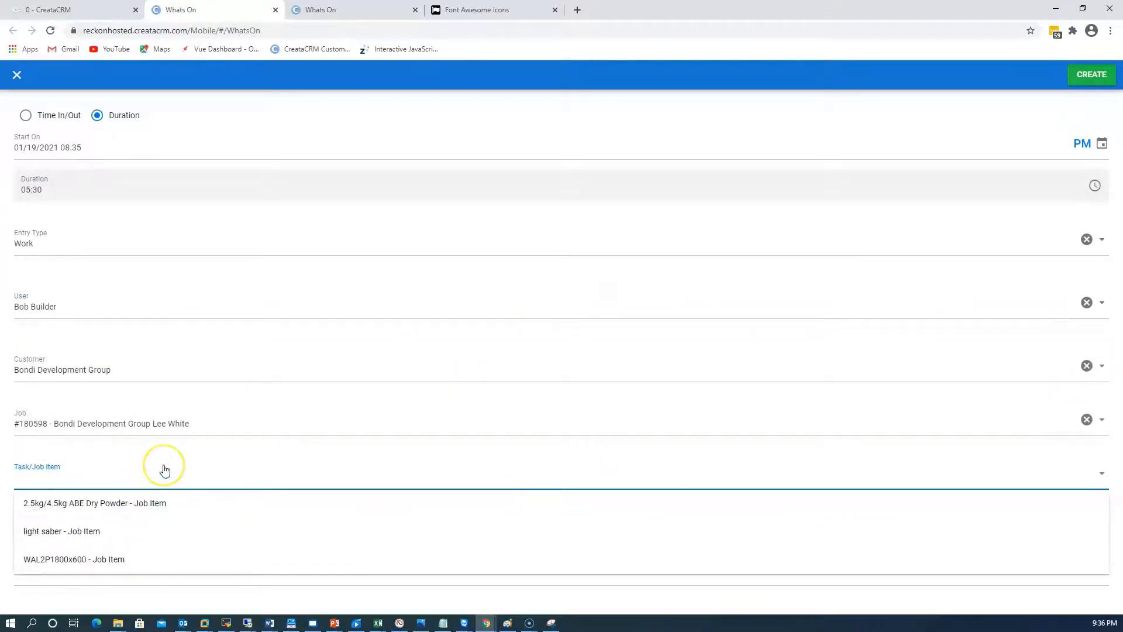
left_click(172, 537)
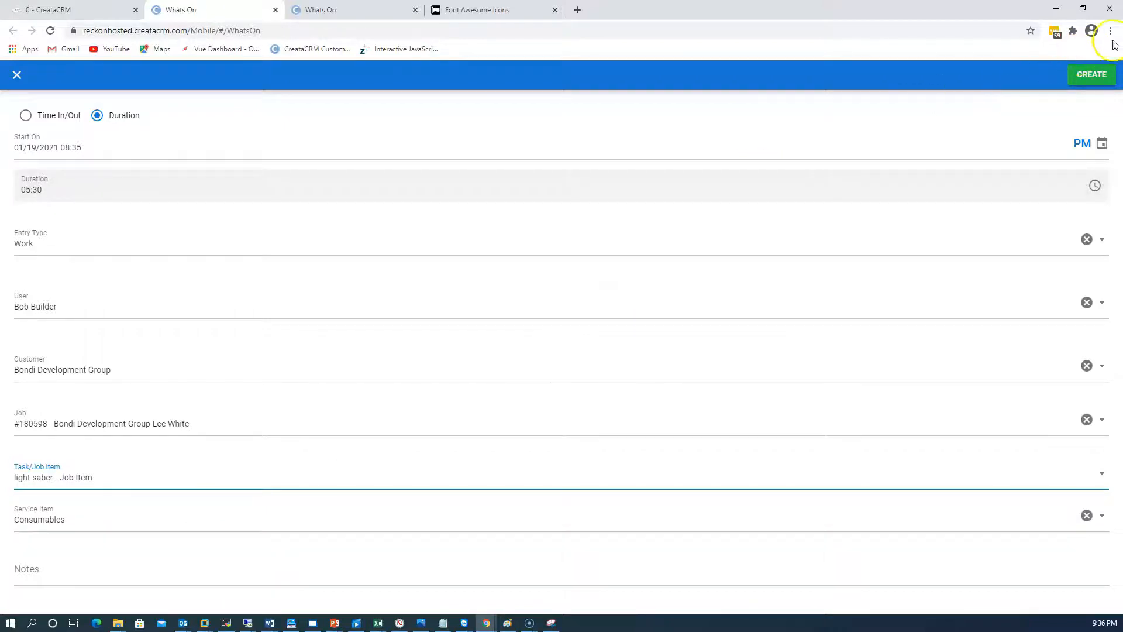
left_click(1090, 74)
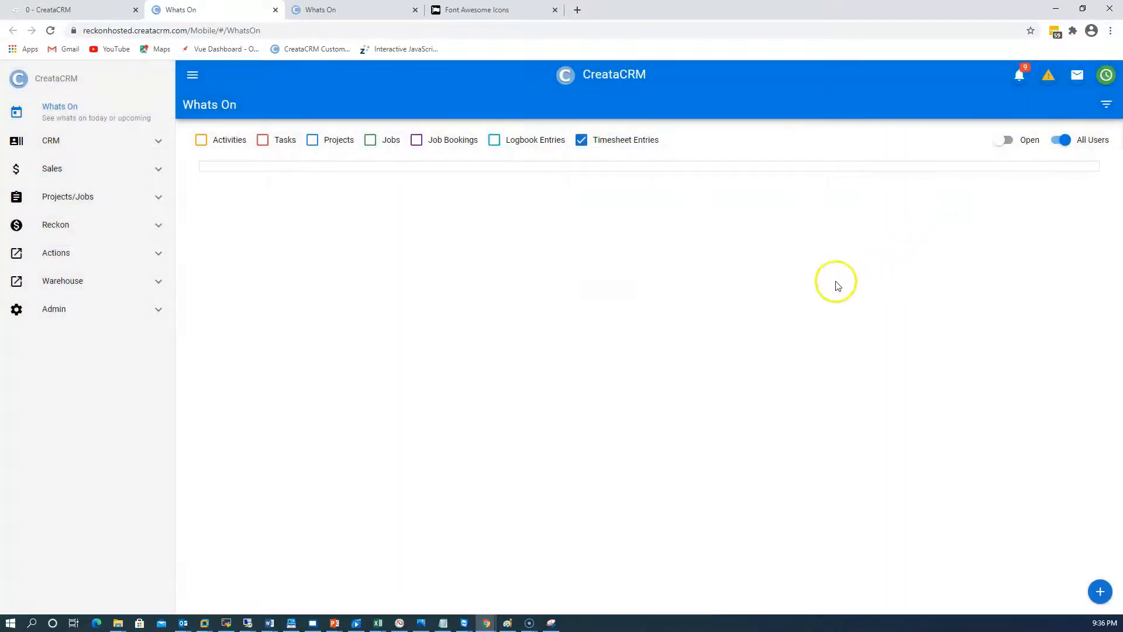
- Reload the sale in the desktop version and examine the time spent on the first job's items
left_click(86, 8)
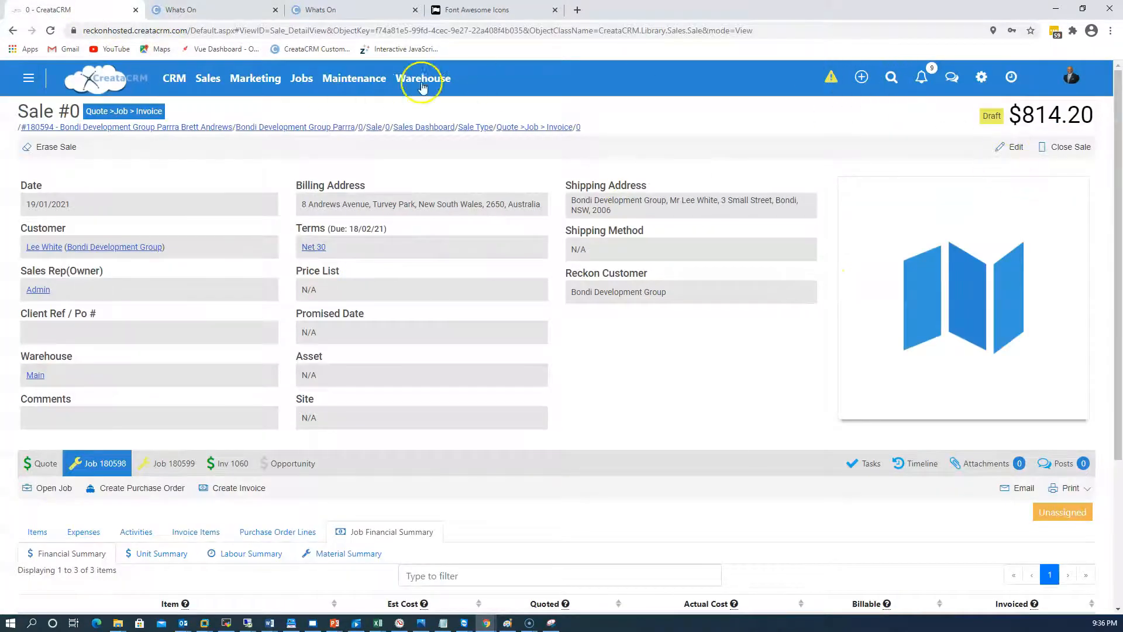
left_click(51, 31)
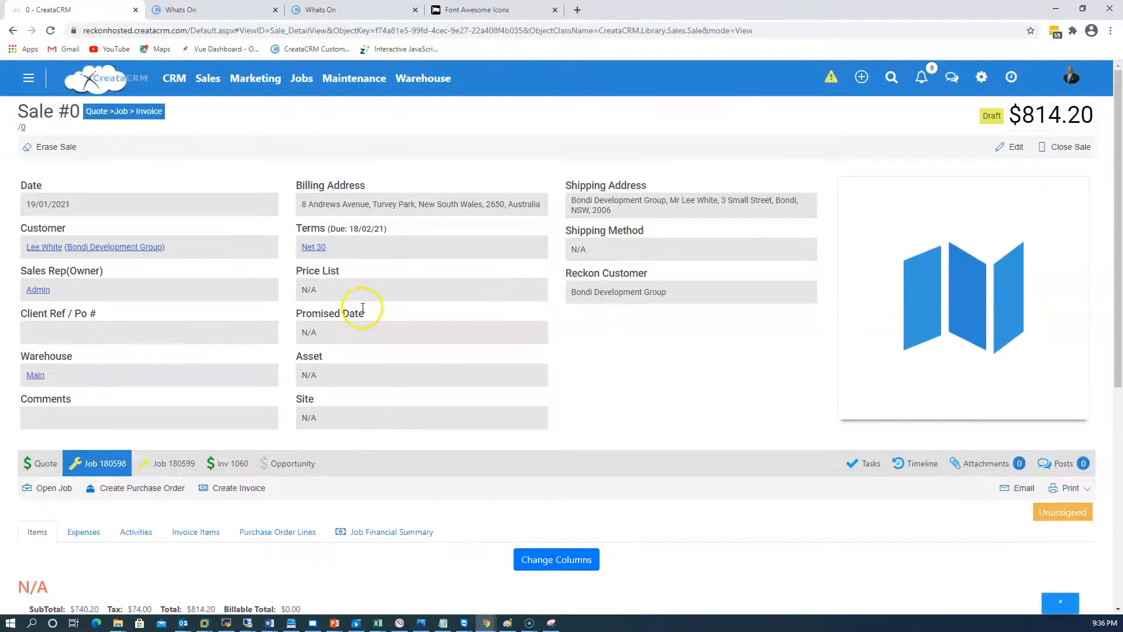
scroll(362, 308, "down", 4)
scroll(200, 286, "down", 3)
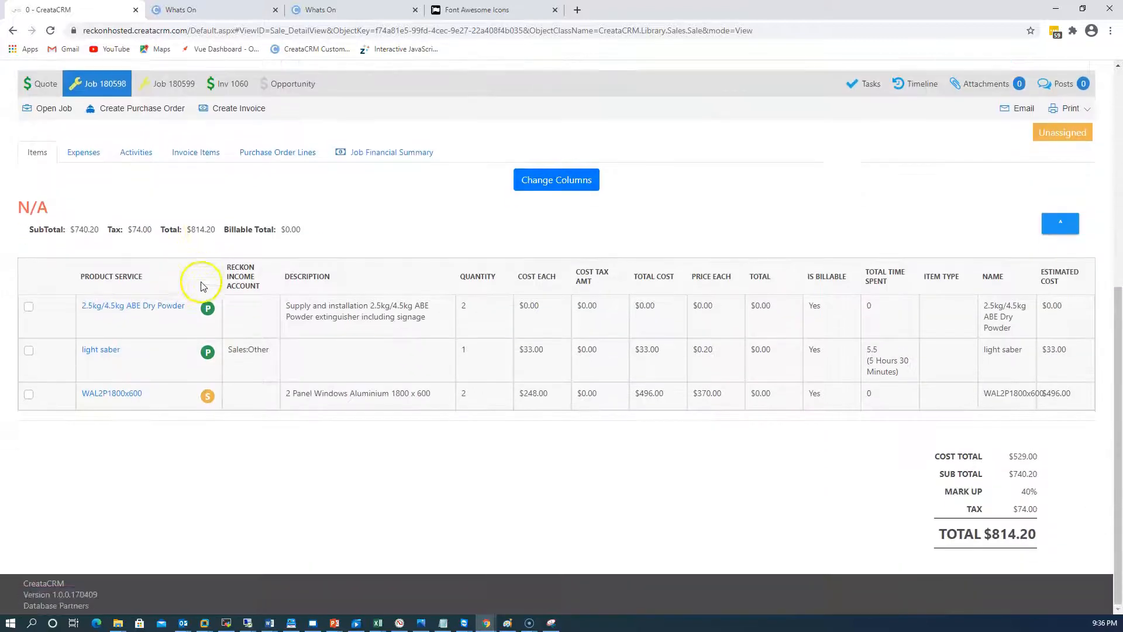
- Open the first job's financial summary and compare its financial and unit breakdowns by item
scroll(356, 303, "up", 6)
scroll(384, 266, "down", 3)
left_click(378, 326)
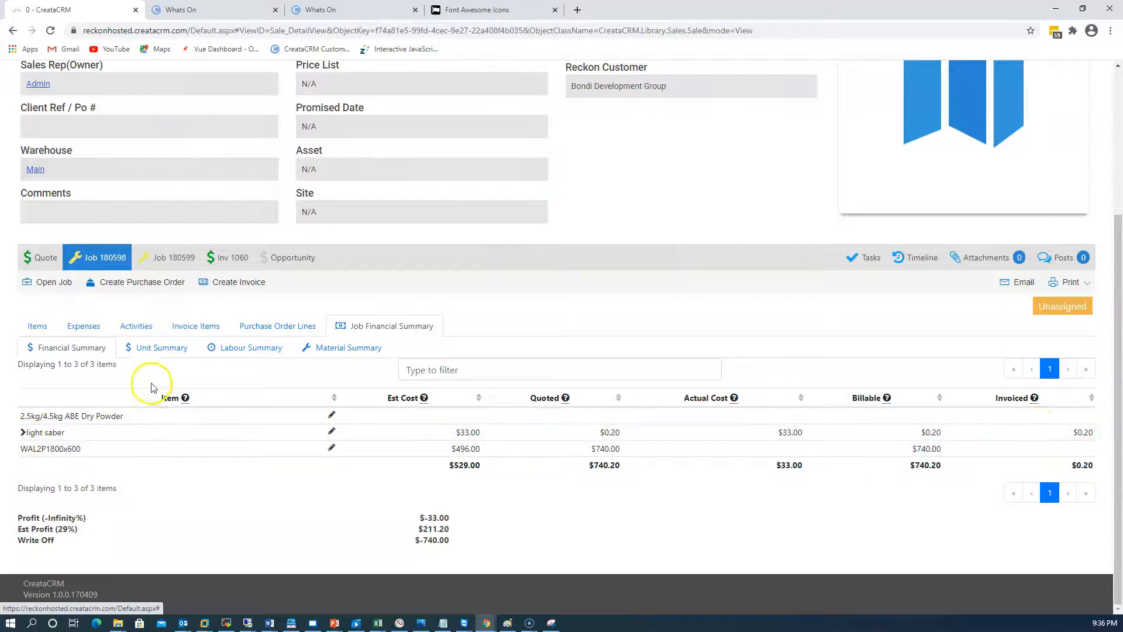
left_click(153, 348)
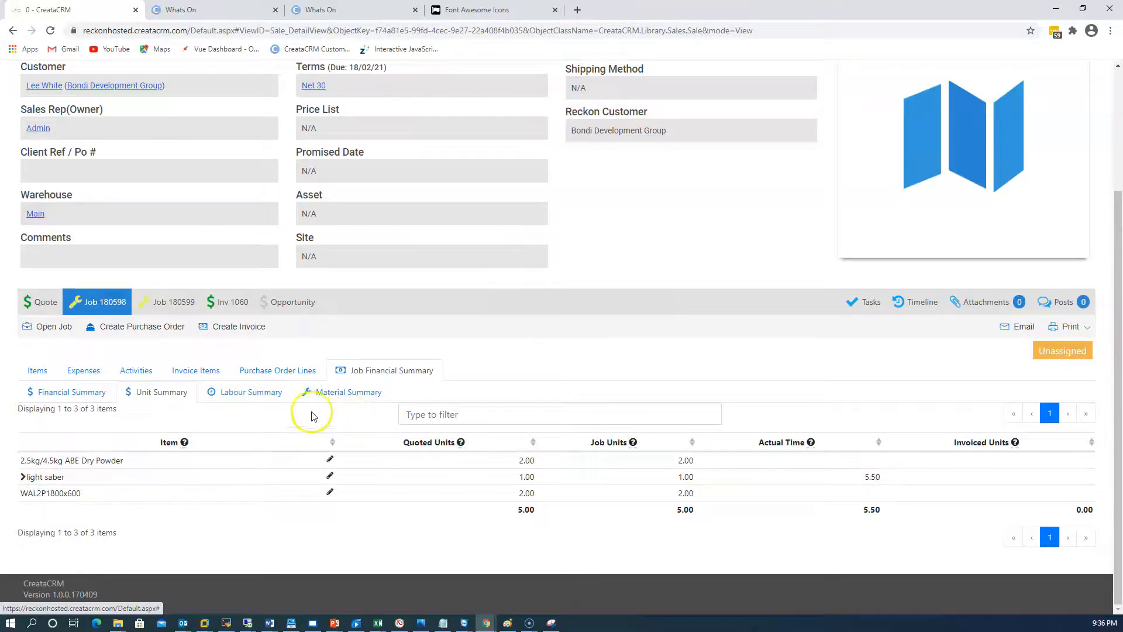
left_click(89, 397)
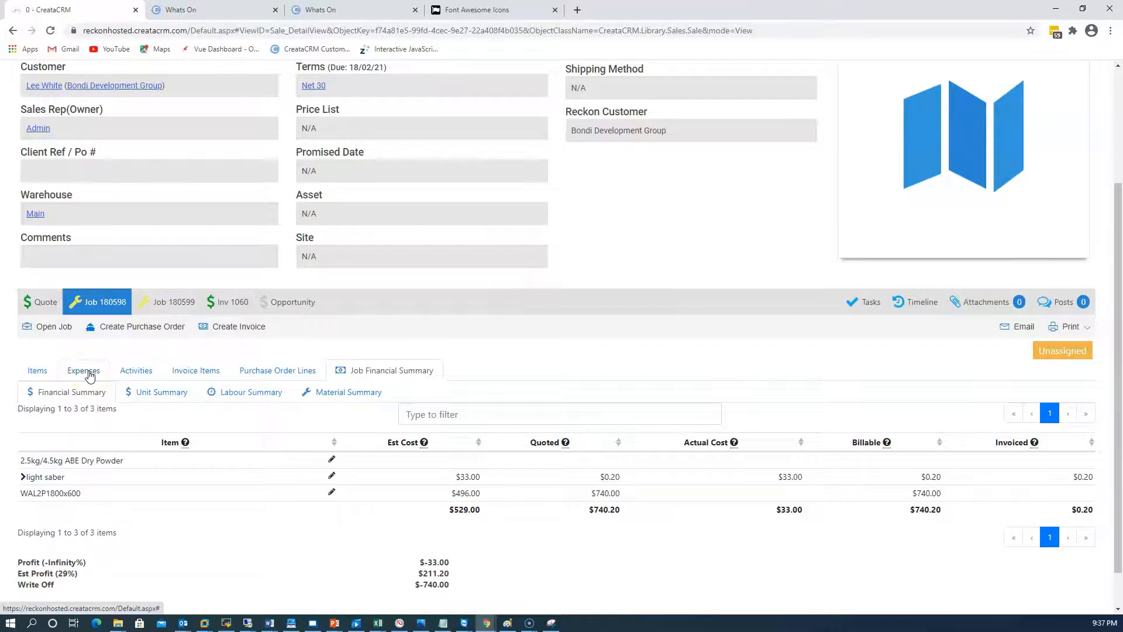
left_click(162, 391)
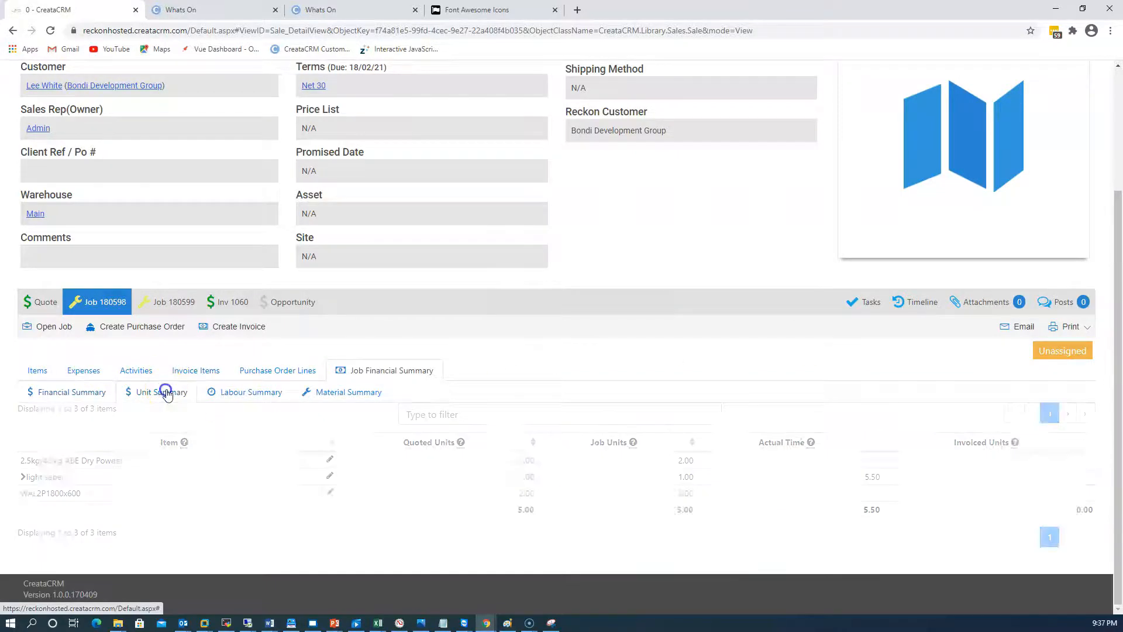
- Expand the light saber's time entry in the unit summary and check its product against the actual cost in the financial summary
left_click(23, 477)
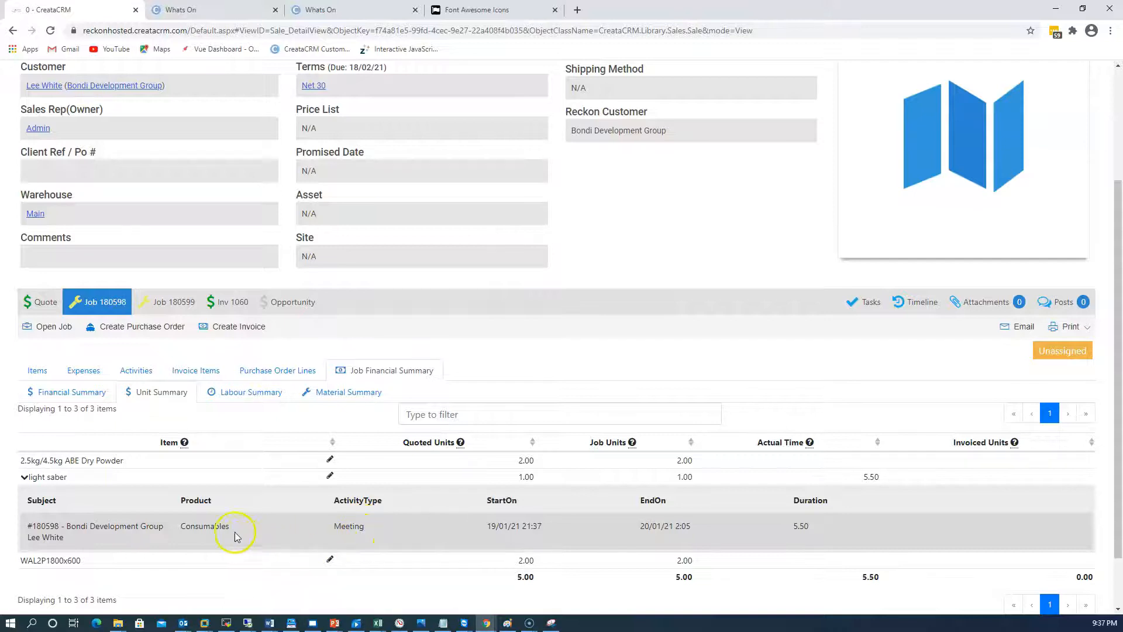
left_click_drag(181, 537, 225, 530)
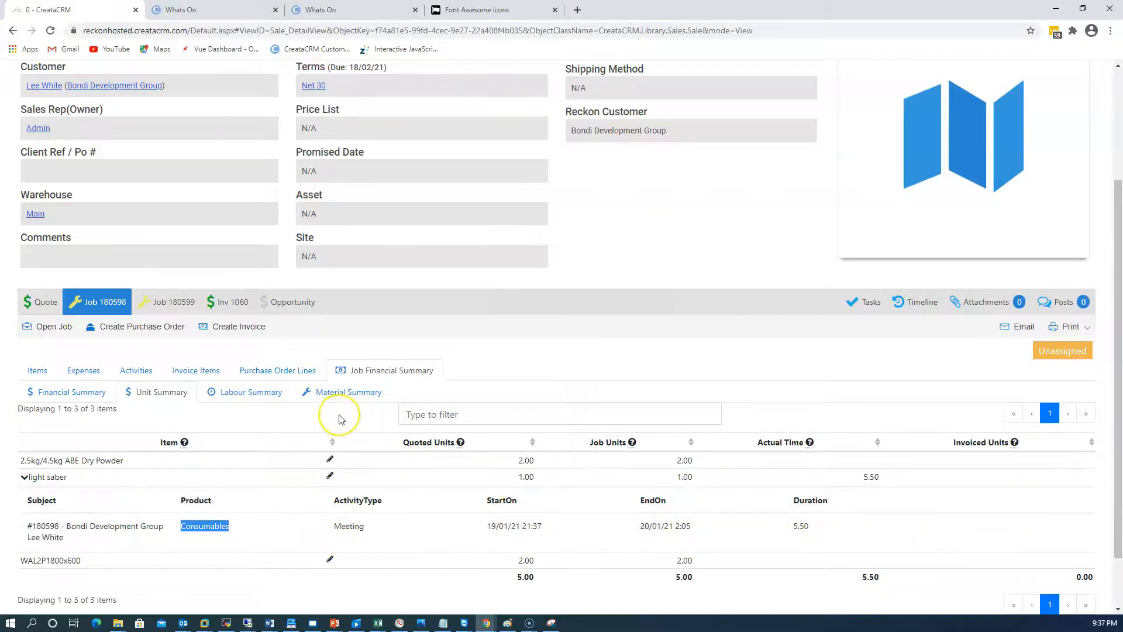
left_click(75, 392)
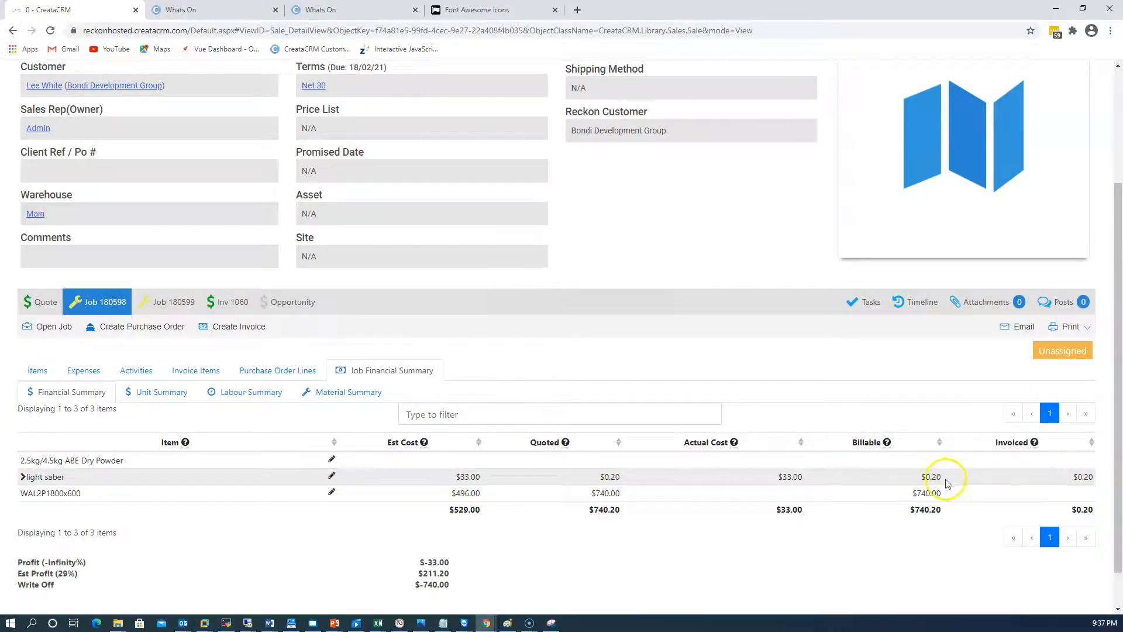
left_click_drag(765, 477, 817, 472)
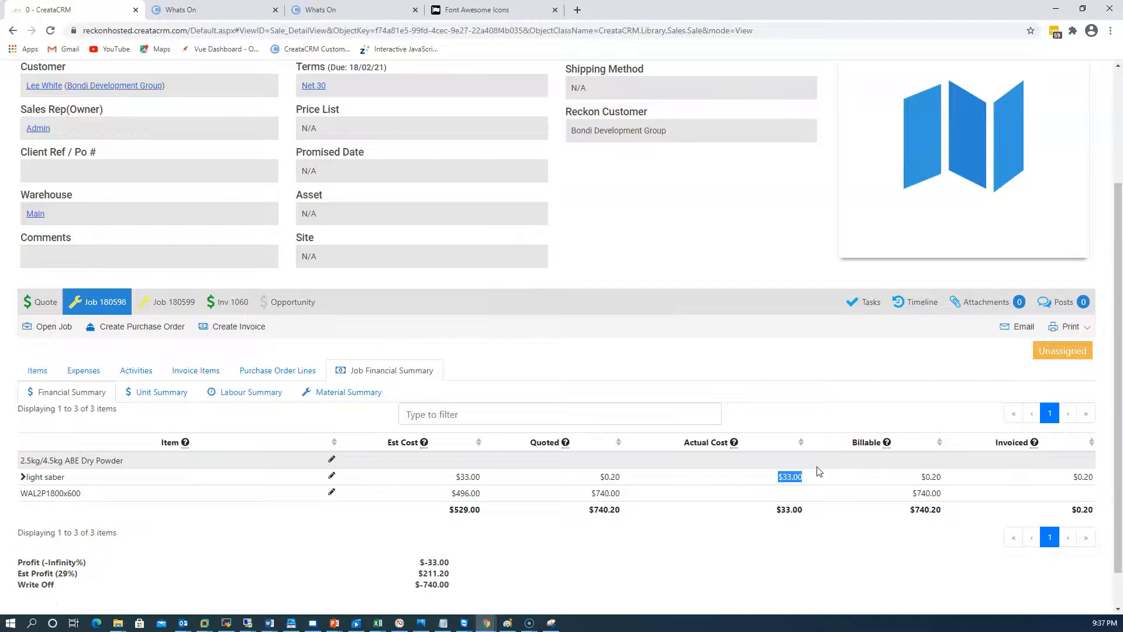
left_click(167, 393)
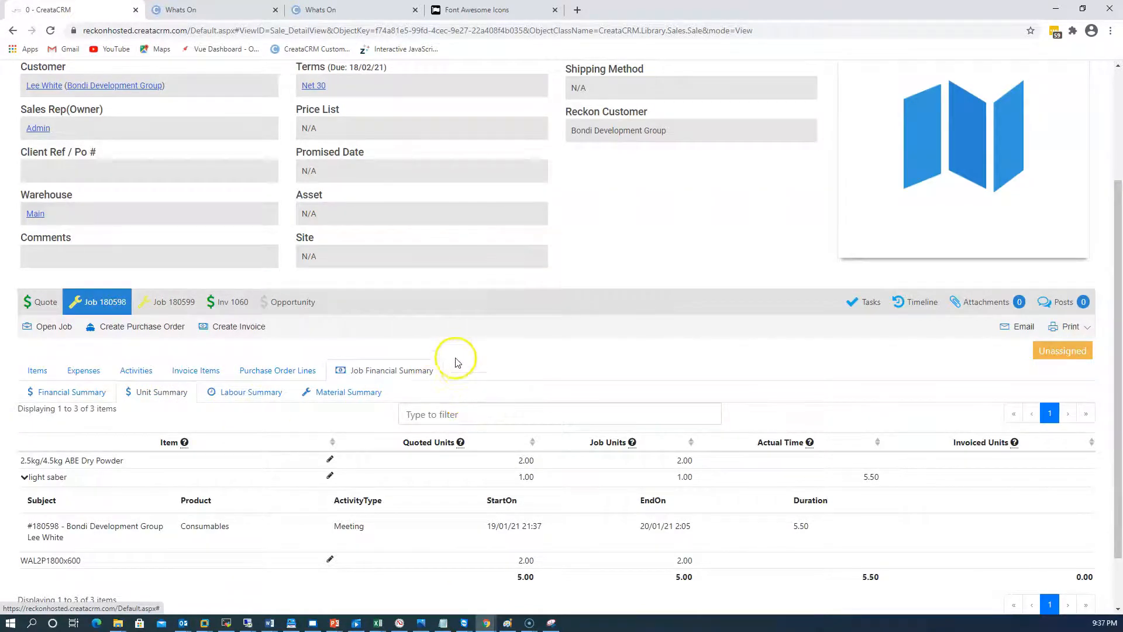
- Select the FIVBOS line on the quote and create a purchase order from all quote items for supplier C-Rad, using the customer shipping address
left_click(144, 329)
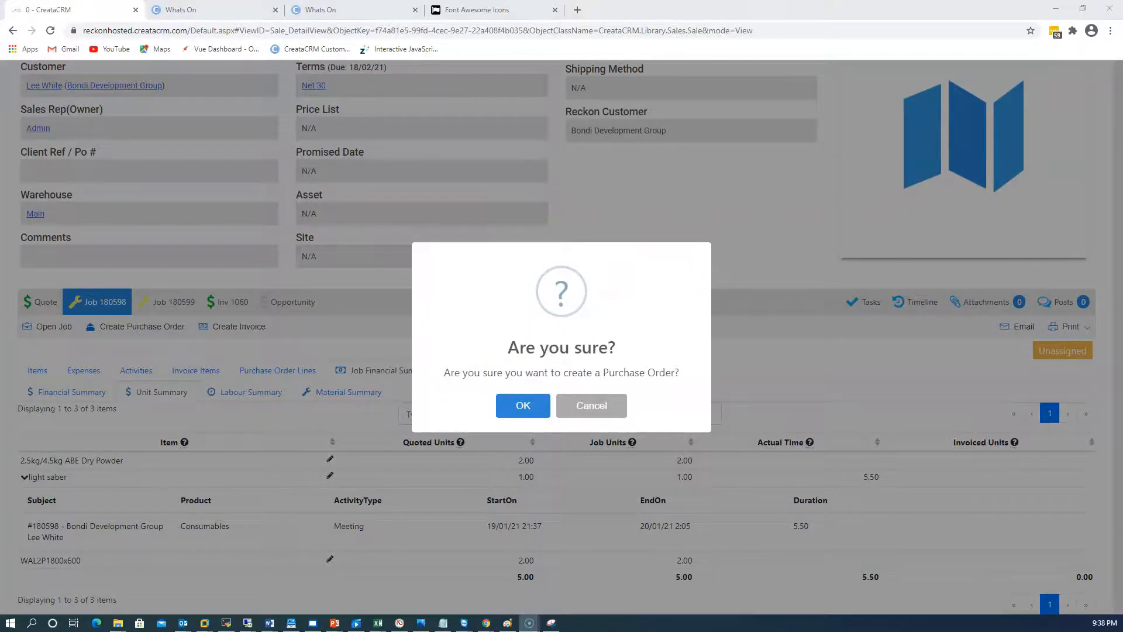
left_click(592, 406)
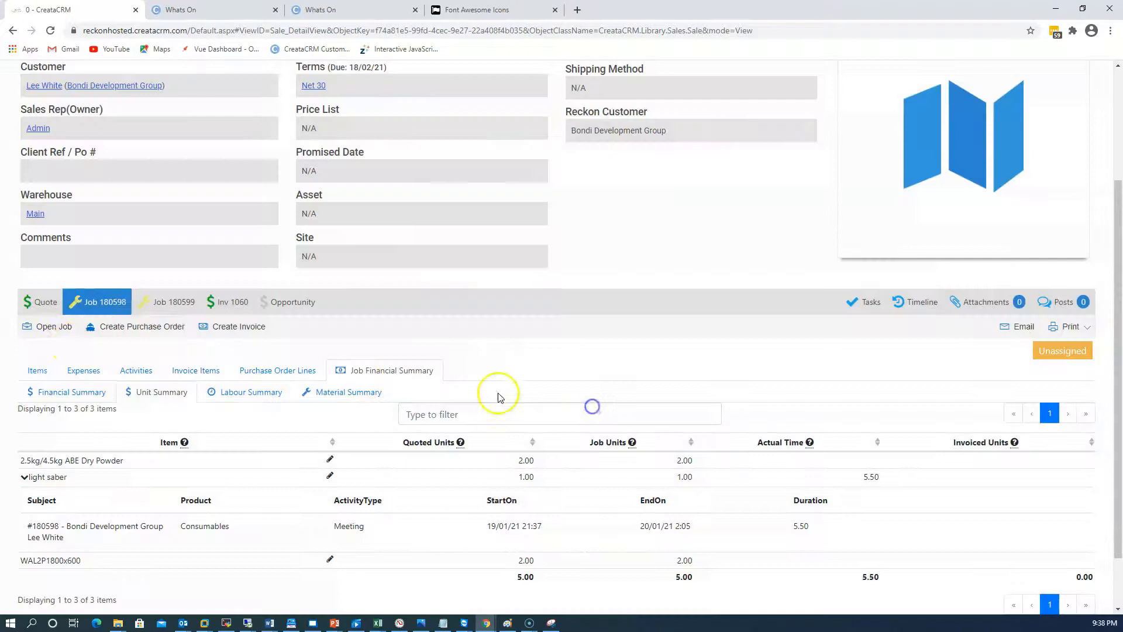
left_click(40, 302)
scroll(100, 431, "down", 6)
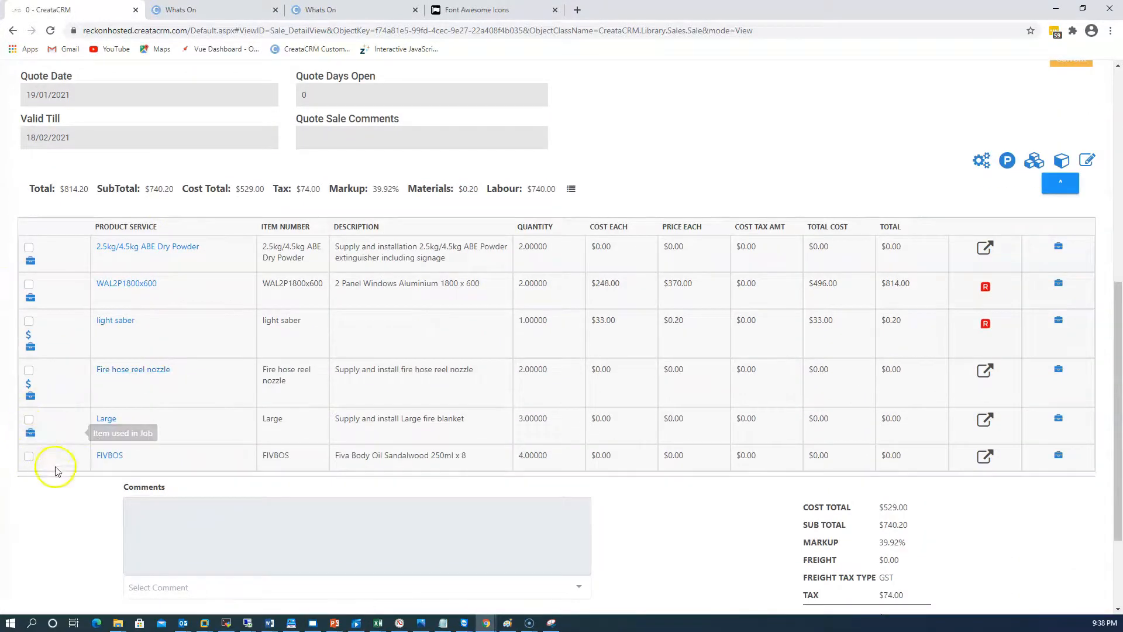
left_click(29, 456)
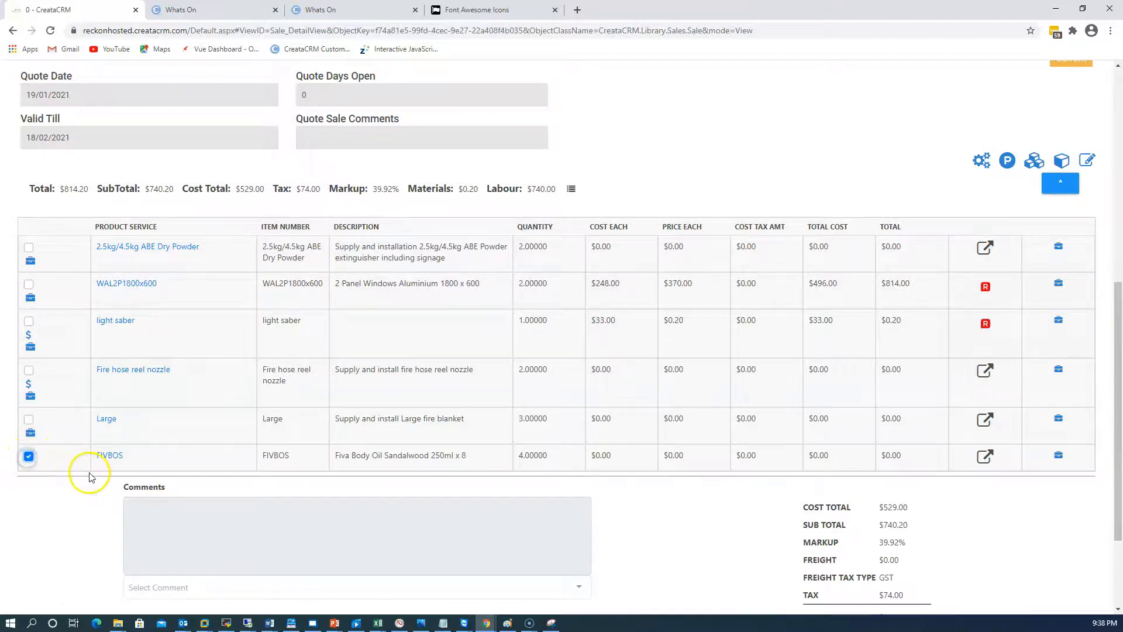
scroll(93, 462, "up", 6)
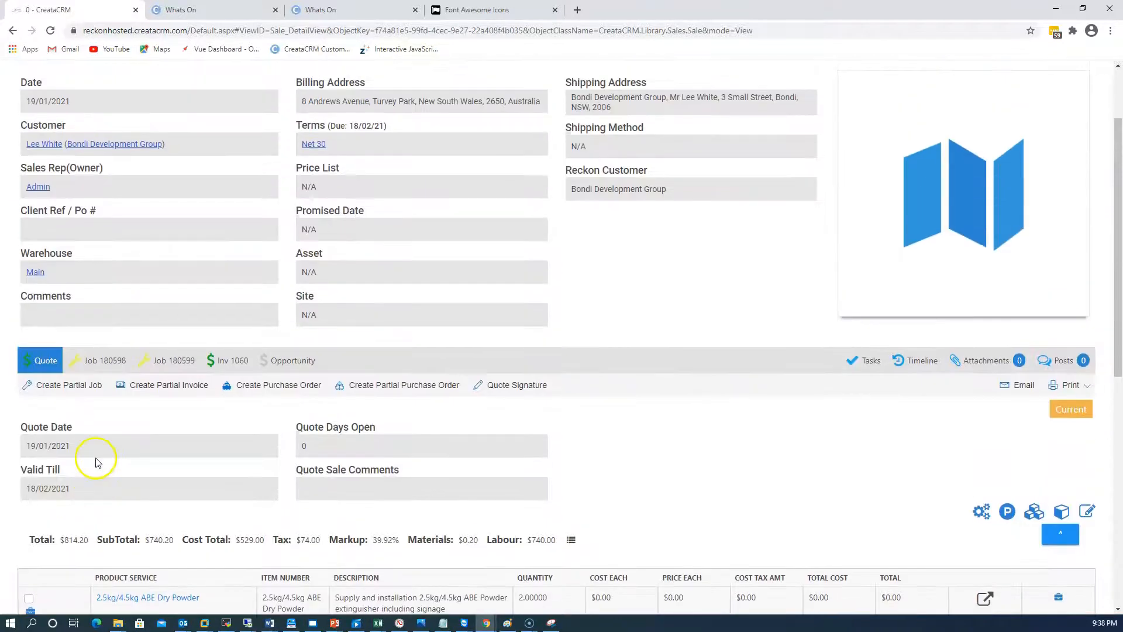
left_click(285, 385)
left_click(678, 157)
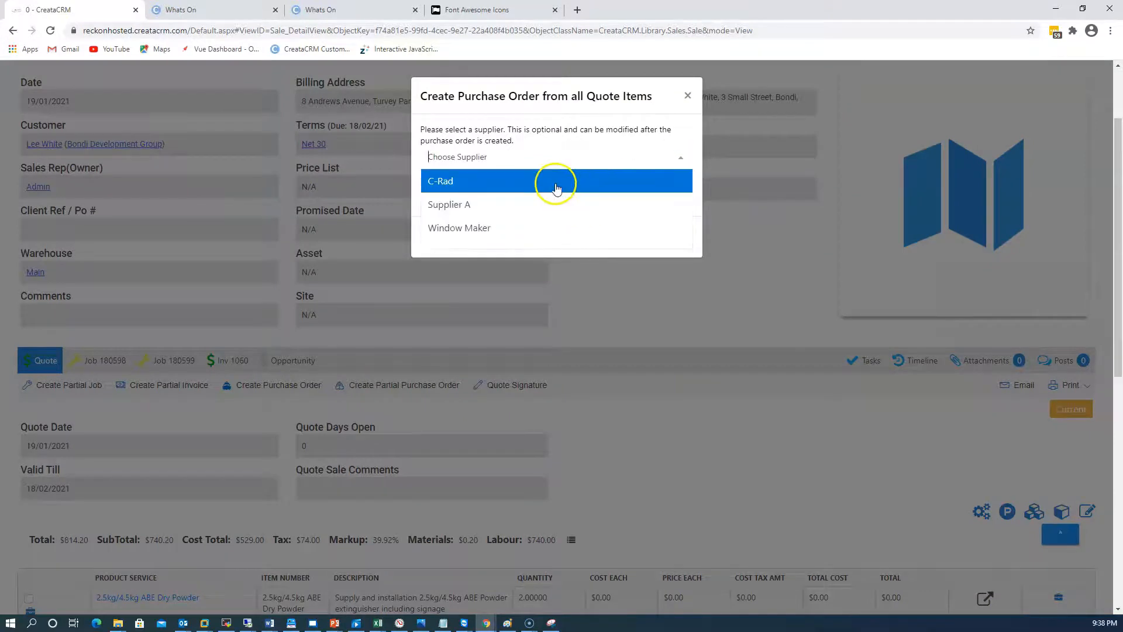
left_click(555, 188)
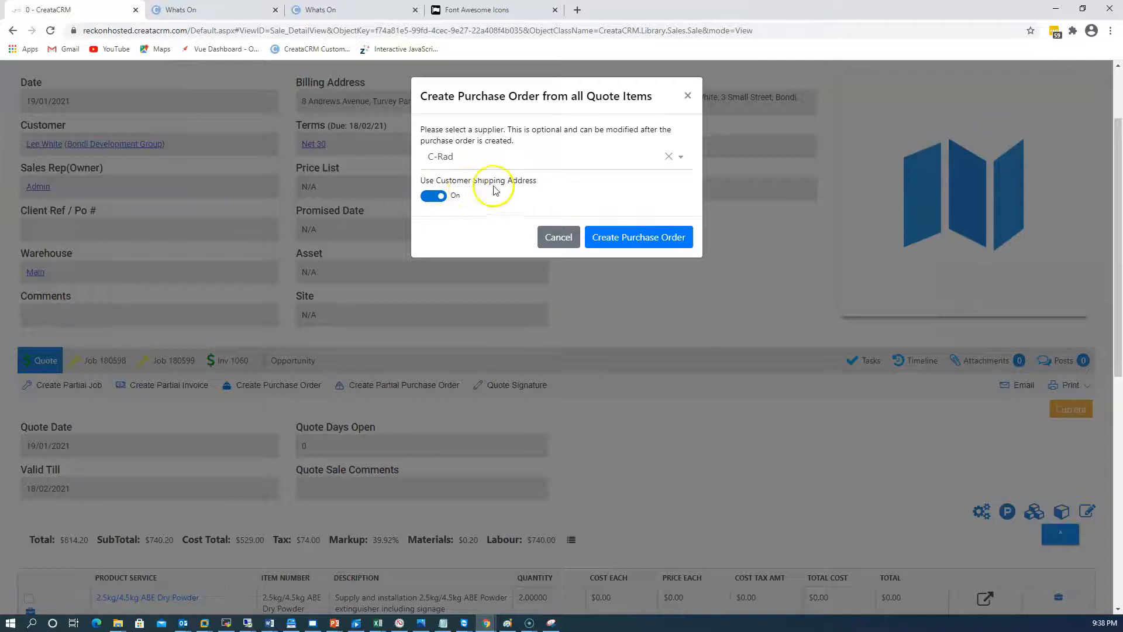
left_click(619, 240)
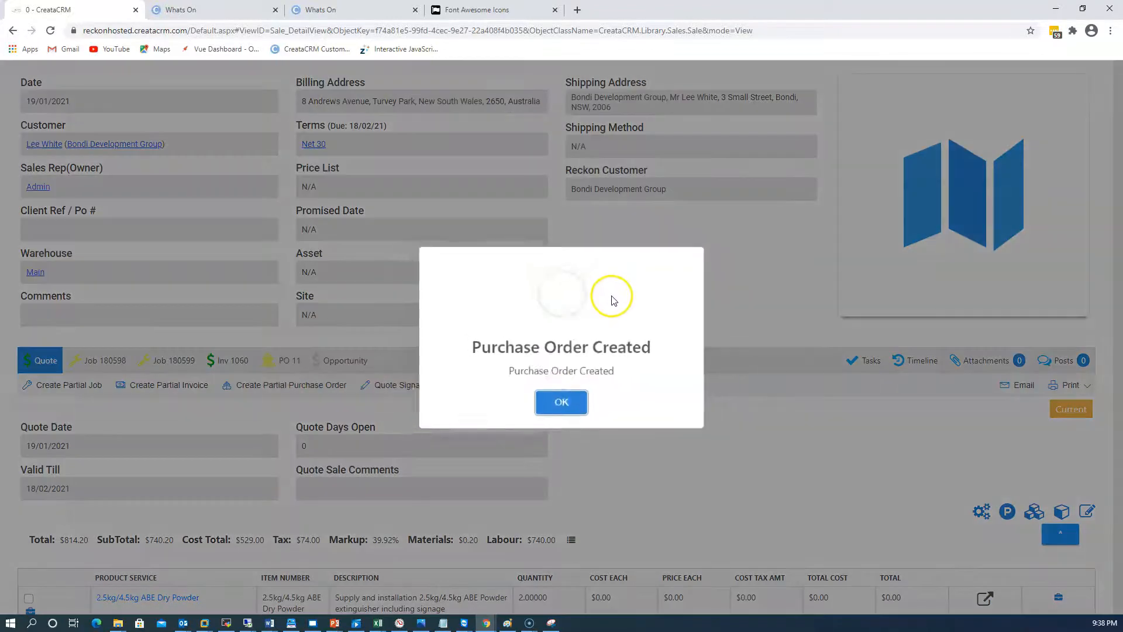
left_click(562, 404)
- Examine the supplier, shipping address and item lines of the new purchase order
scroll(275, 328, "down", 5)
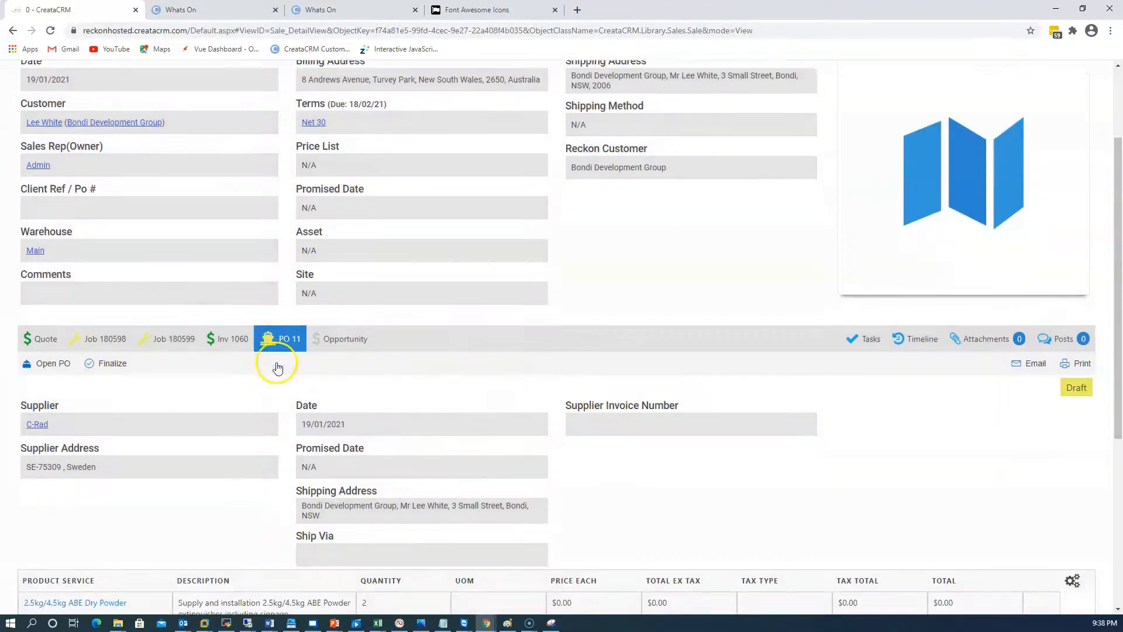
scroll(290, 333, "up", 3)
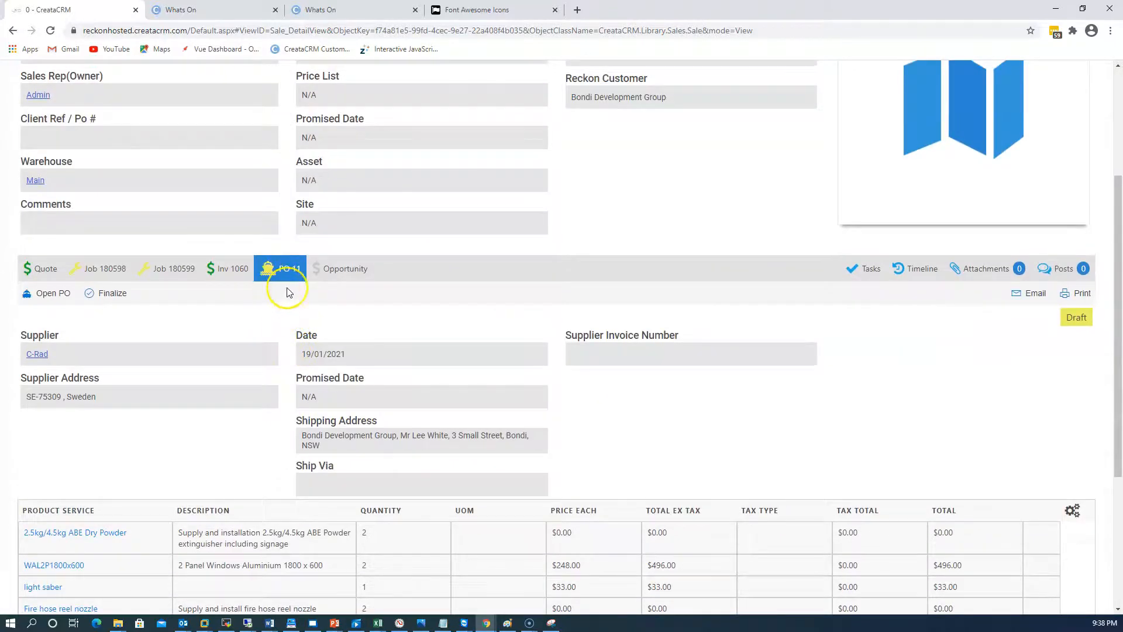
scroll(283, 280, "down", 3)
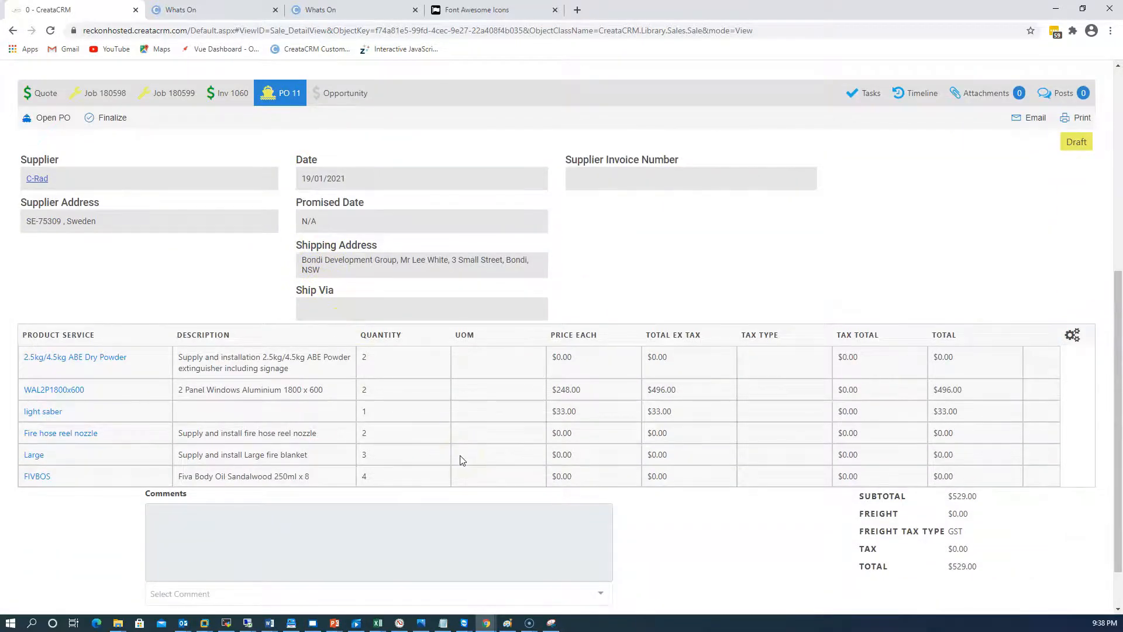
scroll(463, 461, "up", 2)
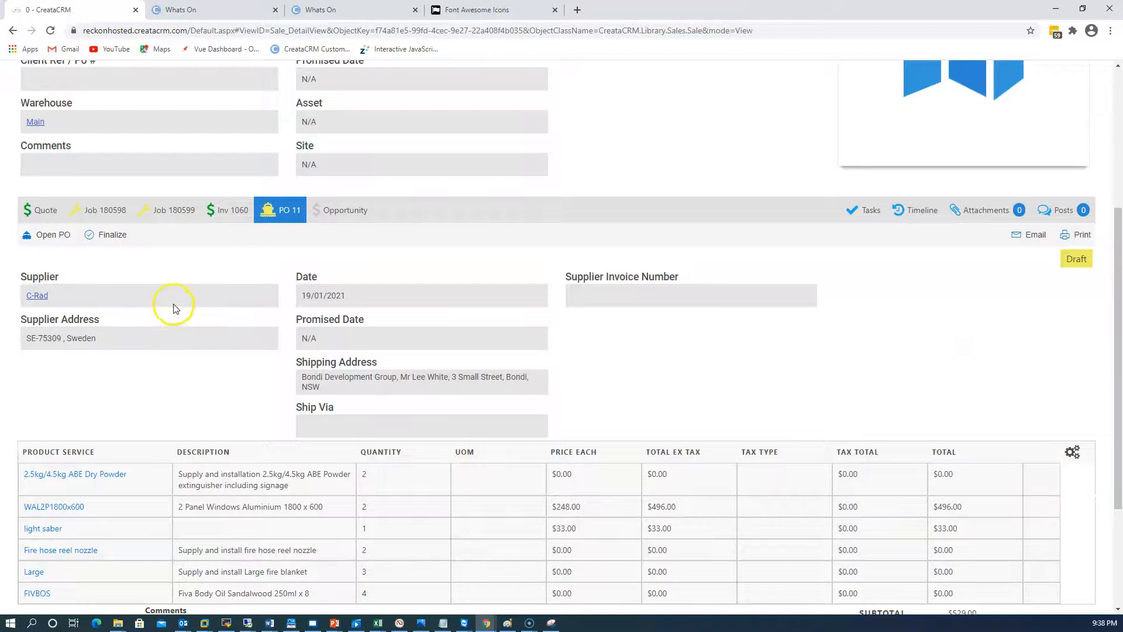
scroll(234, 374, "down", 3)
scroll(283, 419, "up", 2)
scroll(363, 426, "down", 2)
scroll(362, 427, "up", 3)
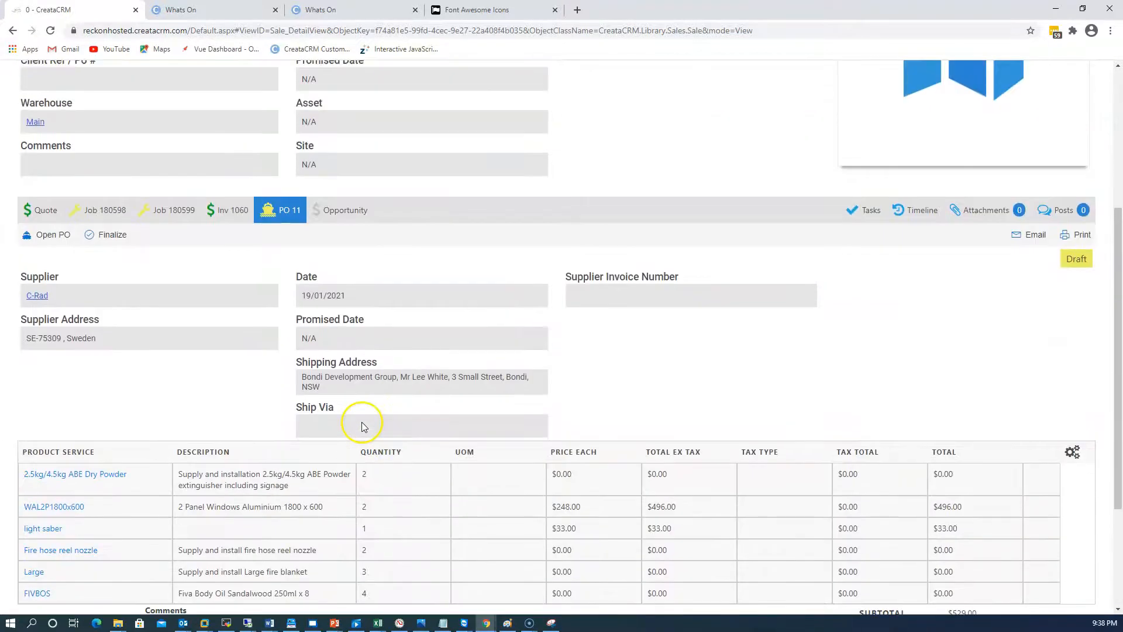
- Finalize the purchase order, review its stock receipt form, and cancel the receipt
left_click(118, 243)
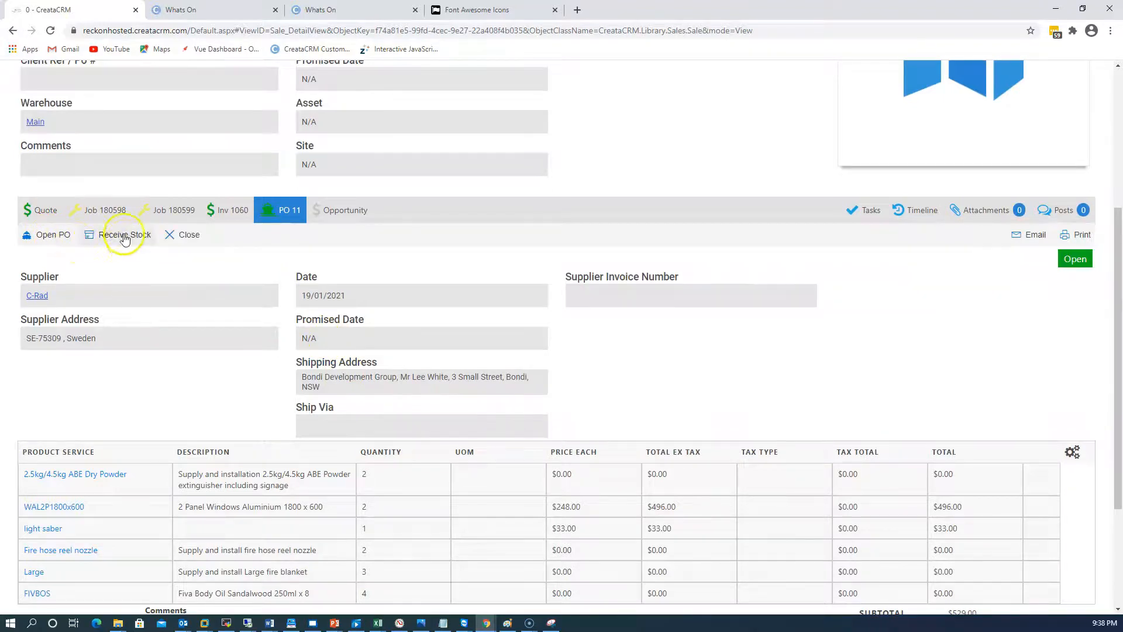
left_click(127, 244)
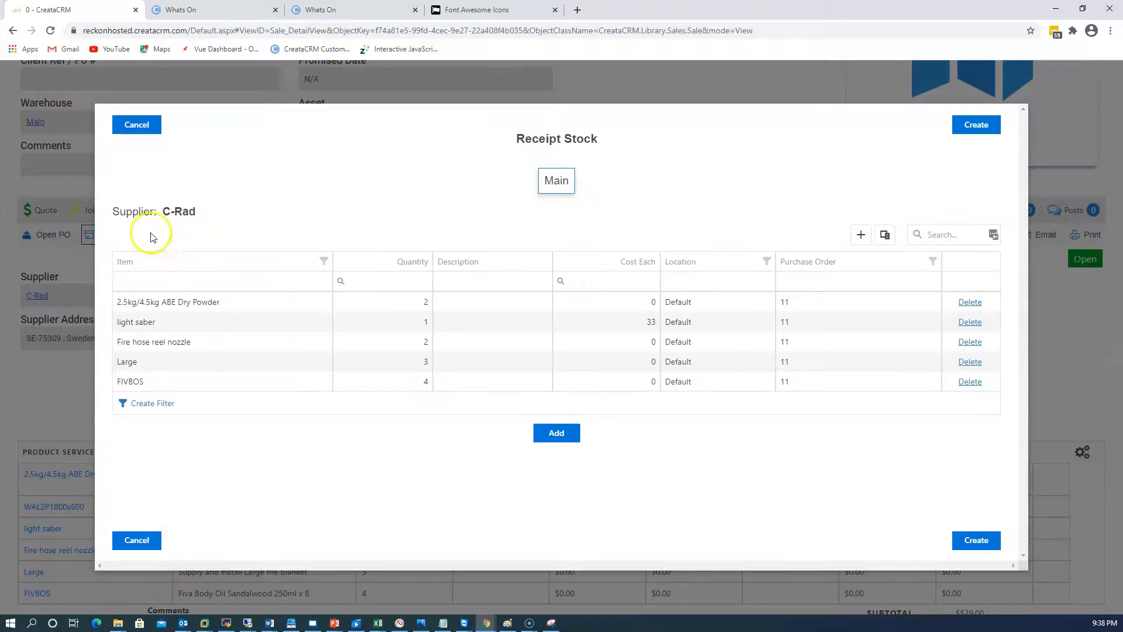
left_click(146, 128)
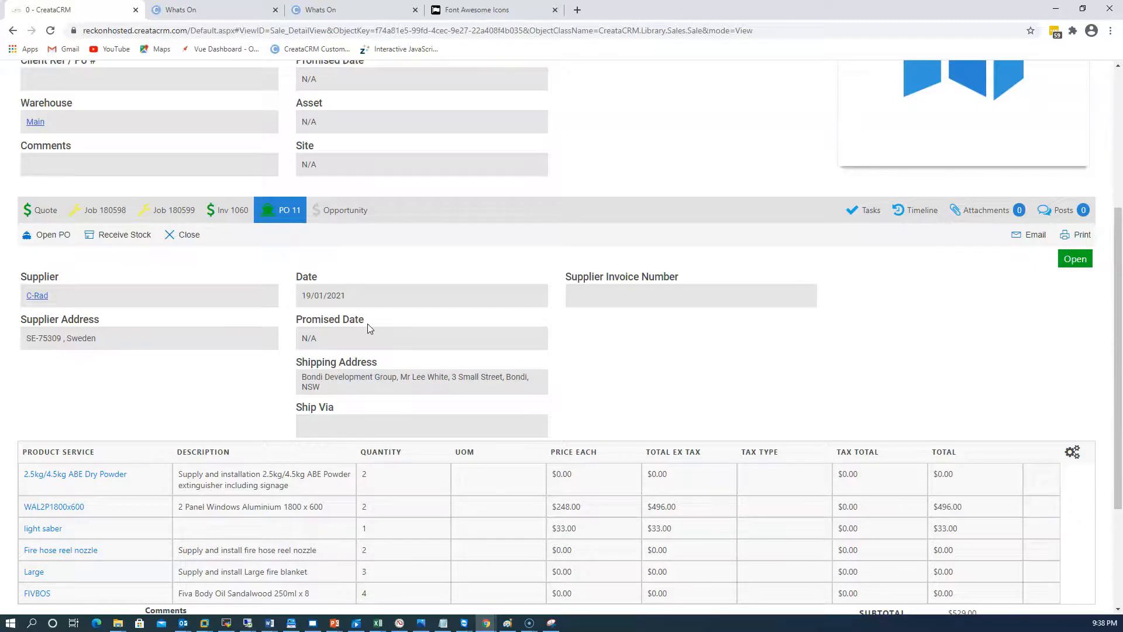
- Revisit the first job's items and financial summary, and check the purchase order on the sale again
left_click(45, 215)
left_click(121, 213)
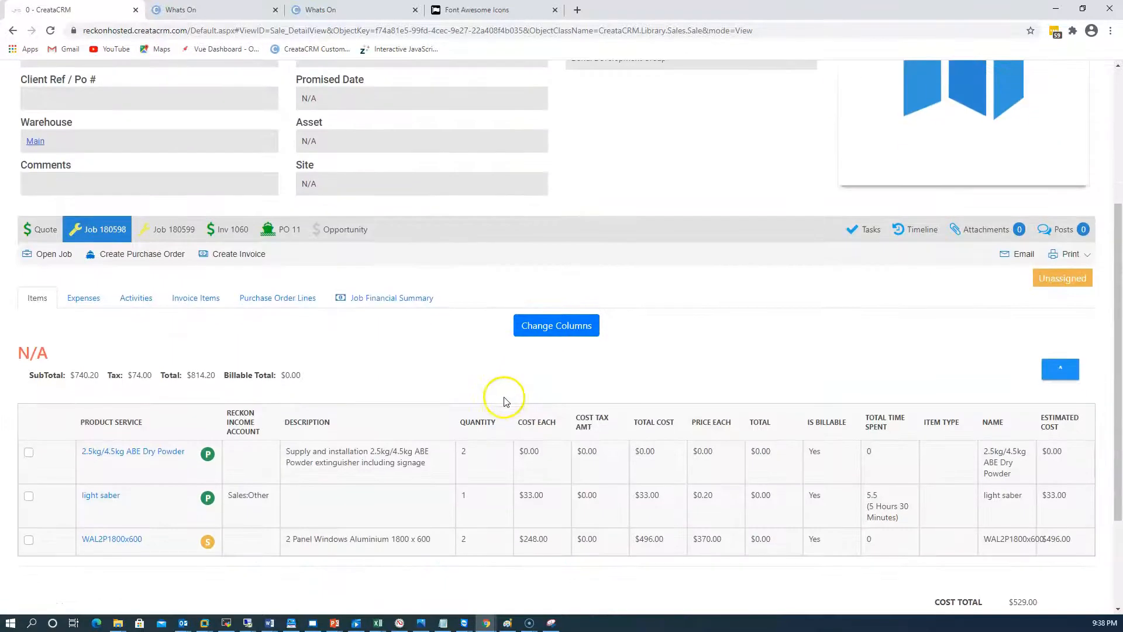
left_click(389, 302)
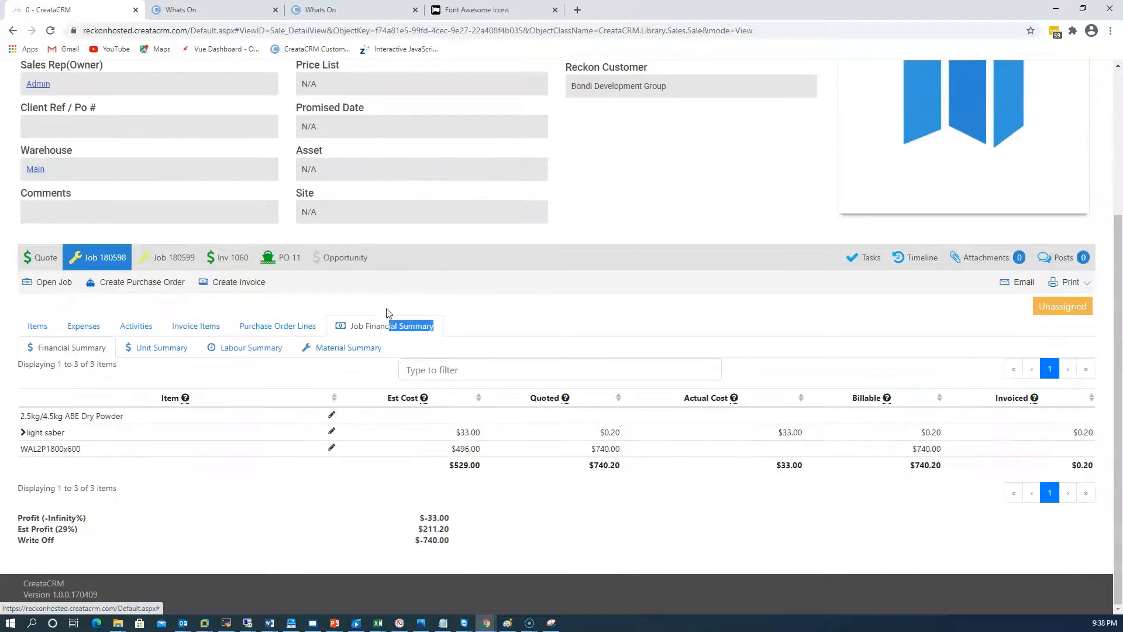
left_click(45, 257)
left_click(111, 262)
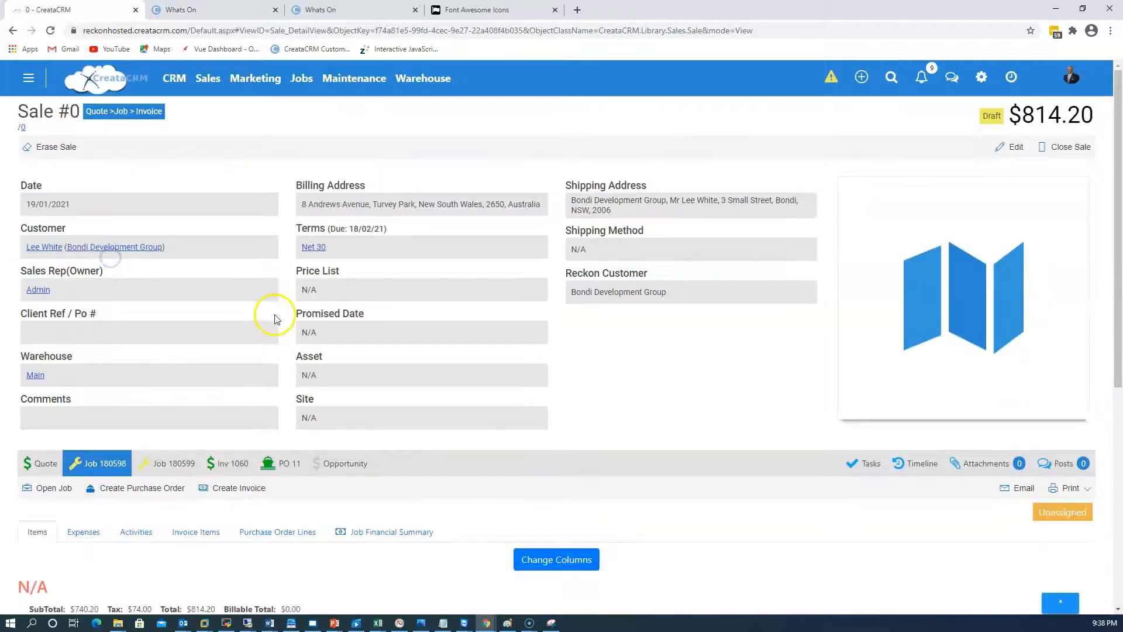
left_click(285, 300)
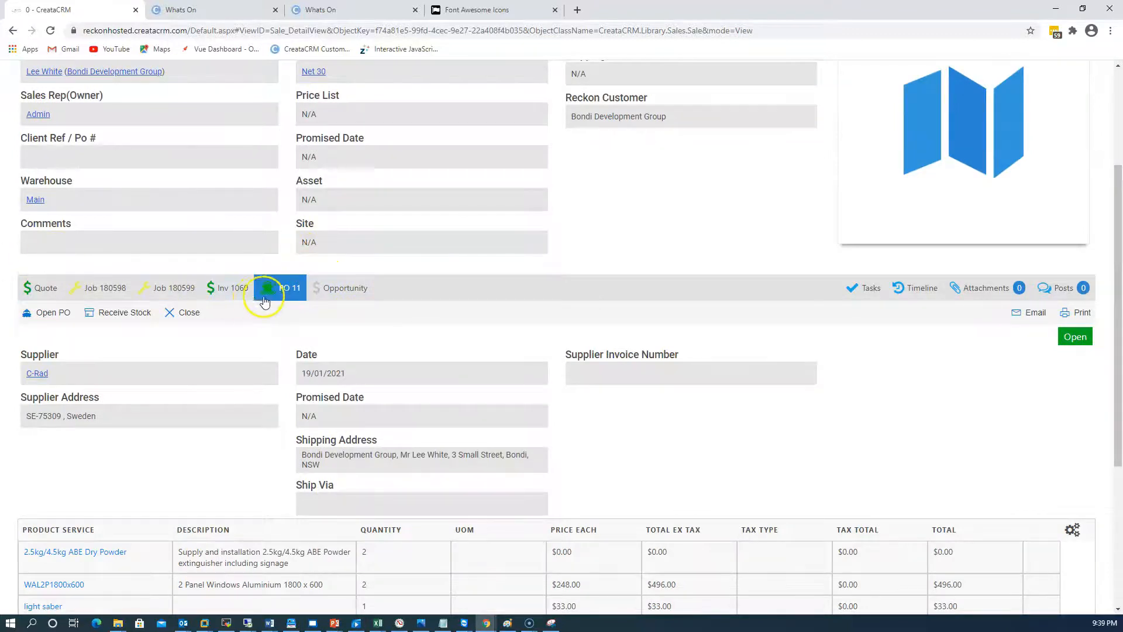
scroll(292, 303, "up", 3)
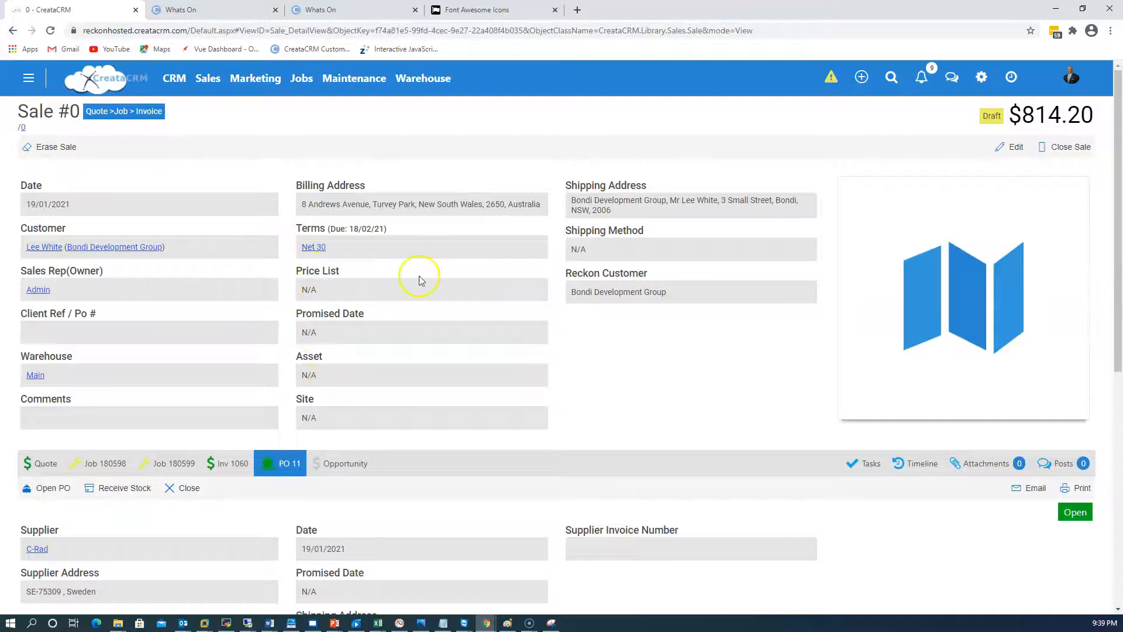
- Open the full record of the sale's first job
left_click(176, 463)
left_click(100, 470)
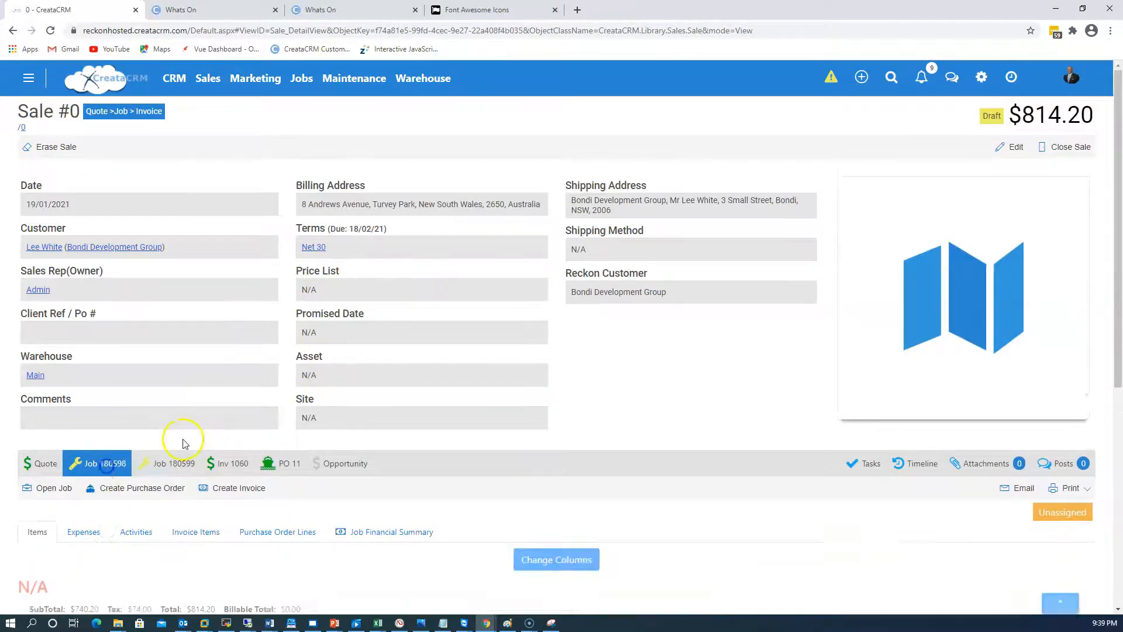
scroll(184, 442, "down", 3)
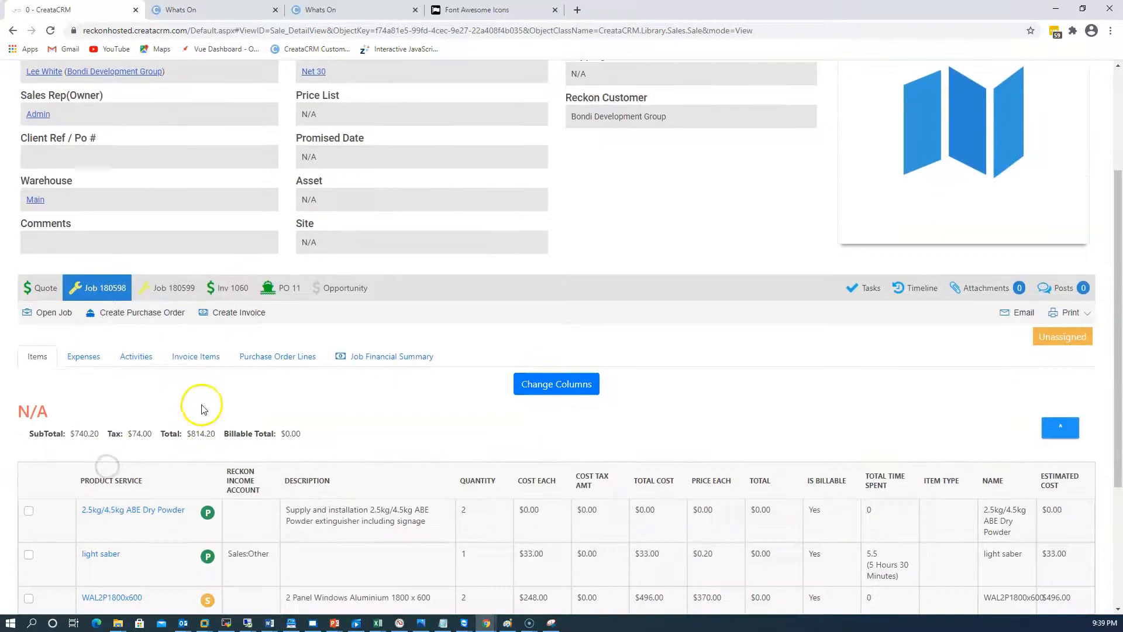
left_click(53, 314)
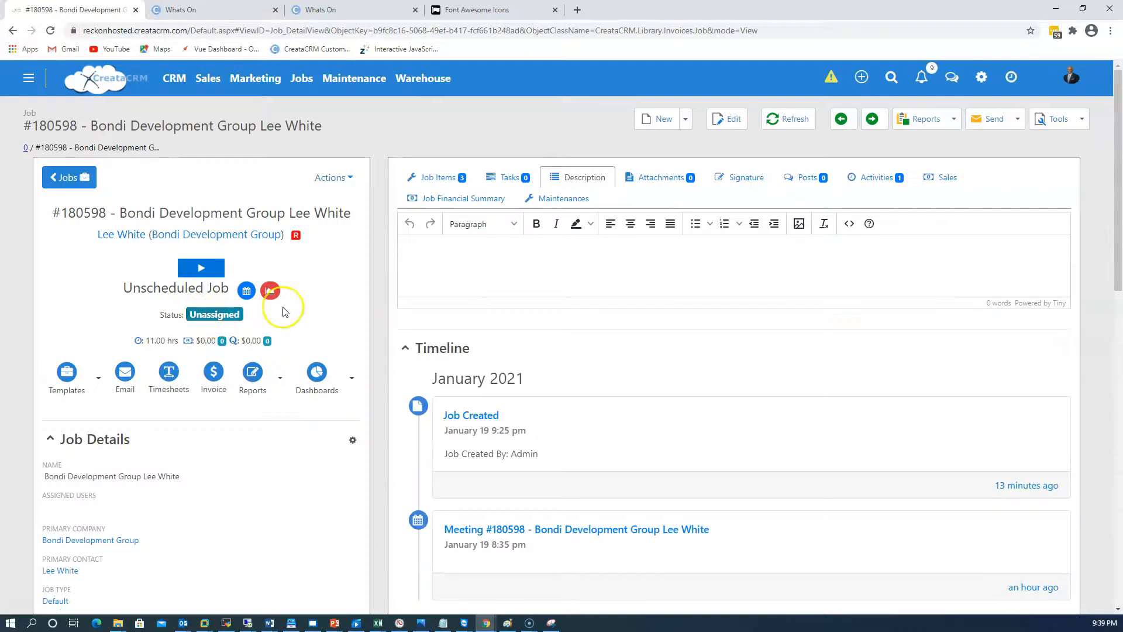
- Open the scheduler for the job with the job list shown, and limit the calendar to the builder user
left_click(246, 291)
left_click(1023, 153)
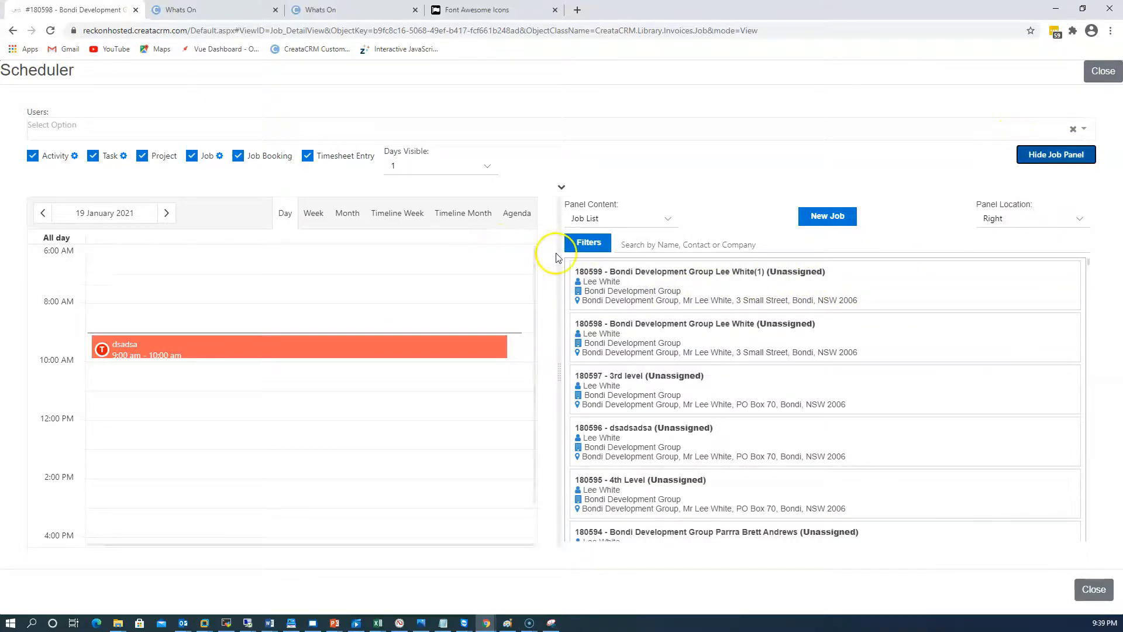
left_click(125, 131)
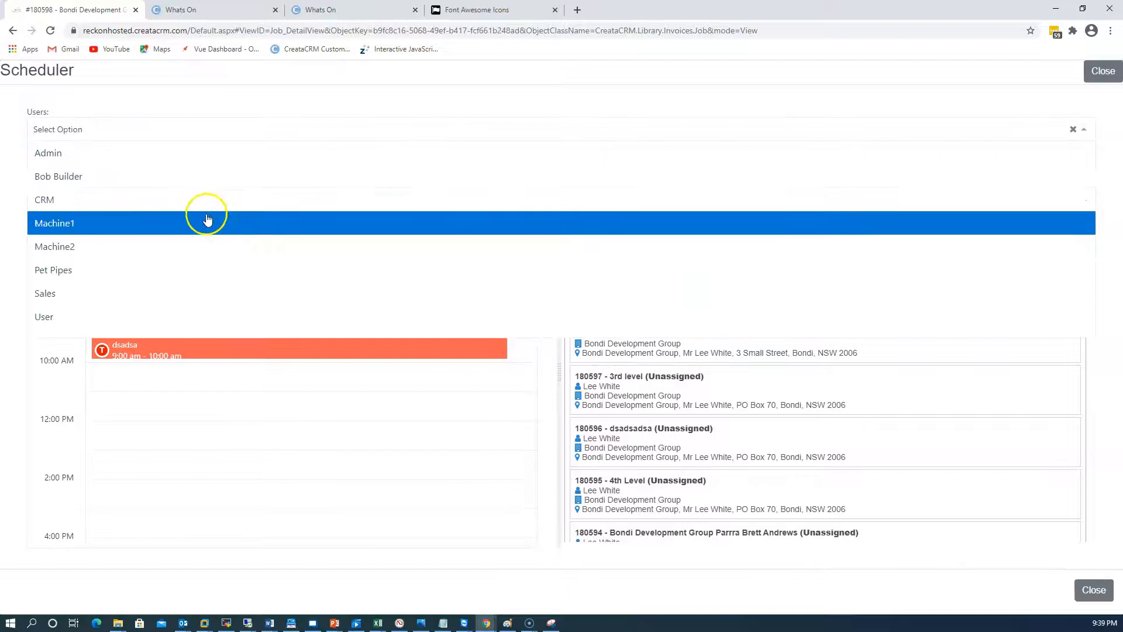
left_click(172, 181)
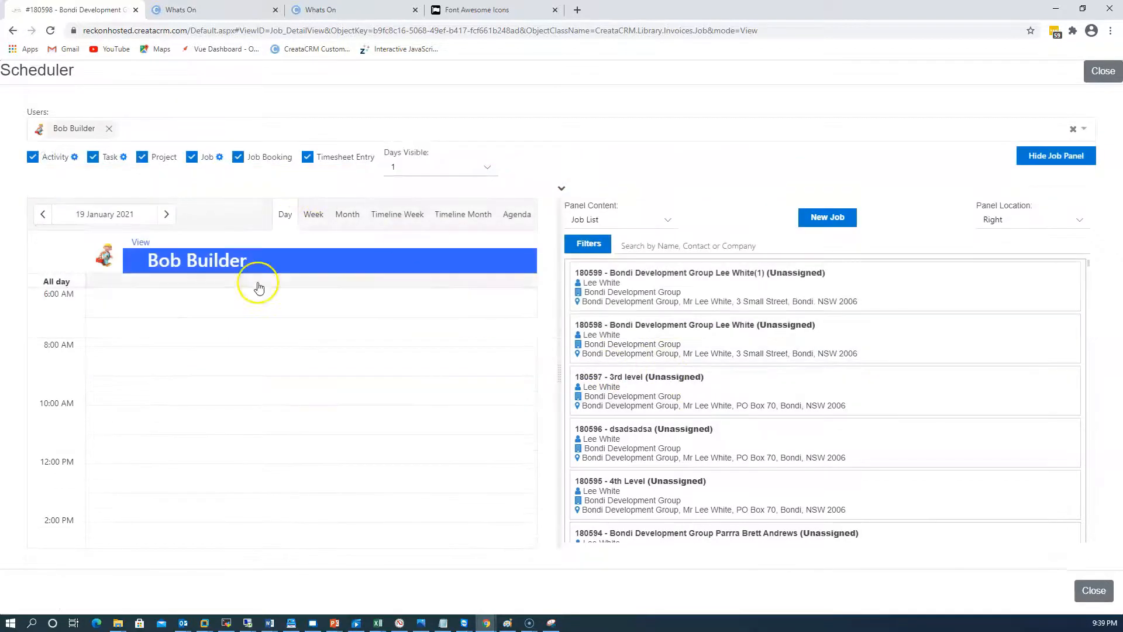
- Schedule the first job in the list for the builder on 19 January 2021 from 8:00 to 11:00 am, and close the scheduler
left_click(145, 227)
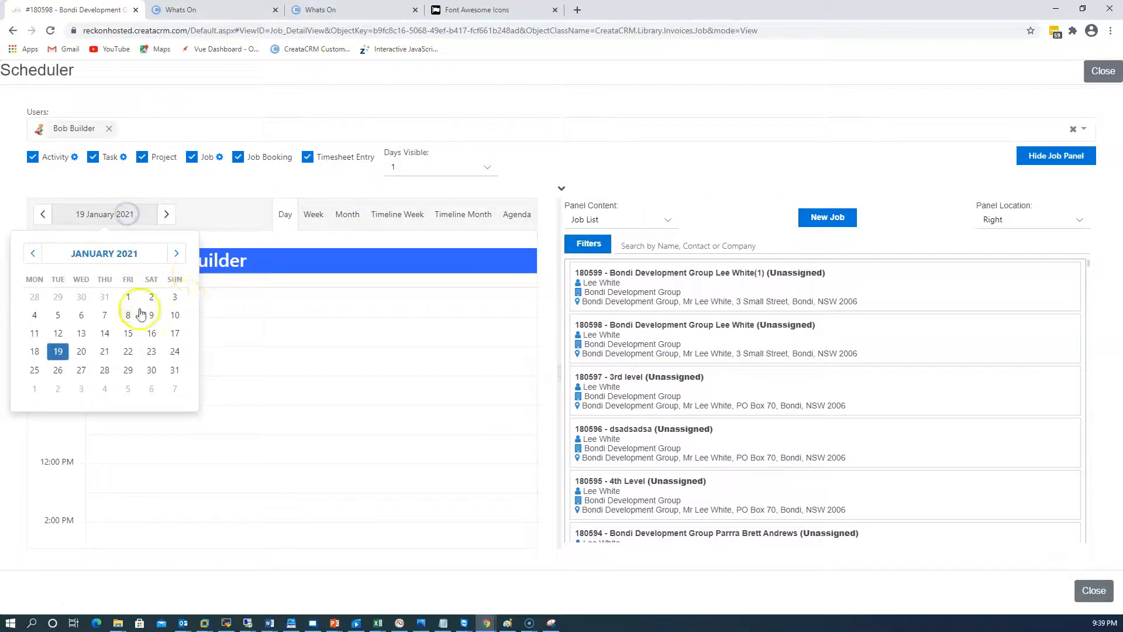
left_click(299, 186)
left_click_drag(673, 289, 372, 403)
left_click_drag(195, 375, 188, 429)
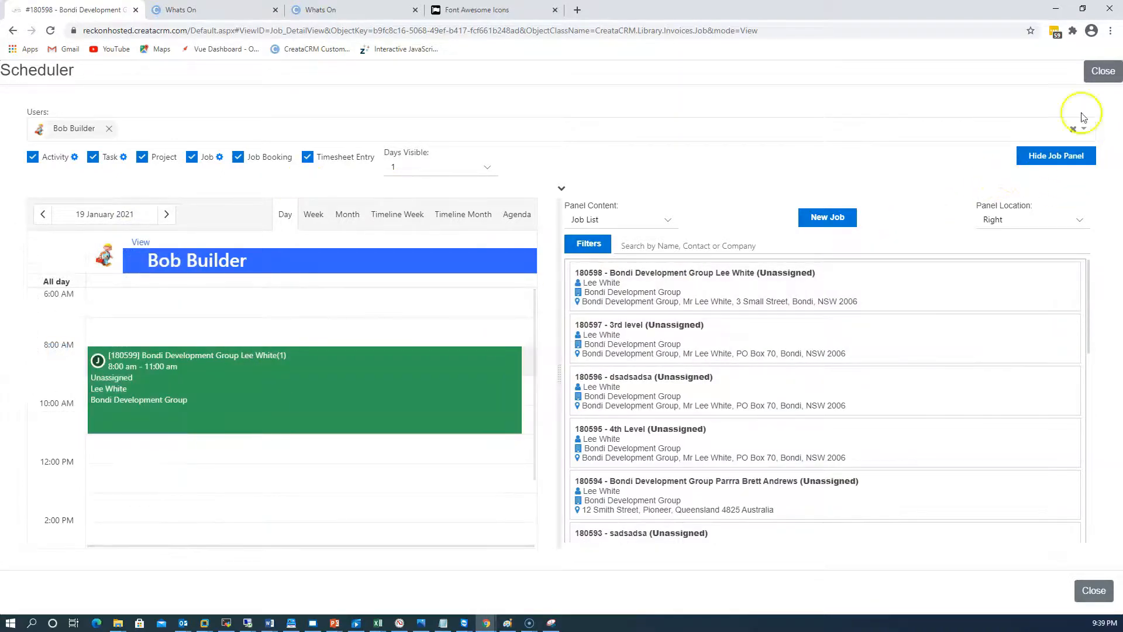
left_click(1103, 71)
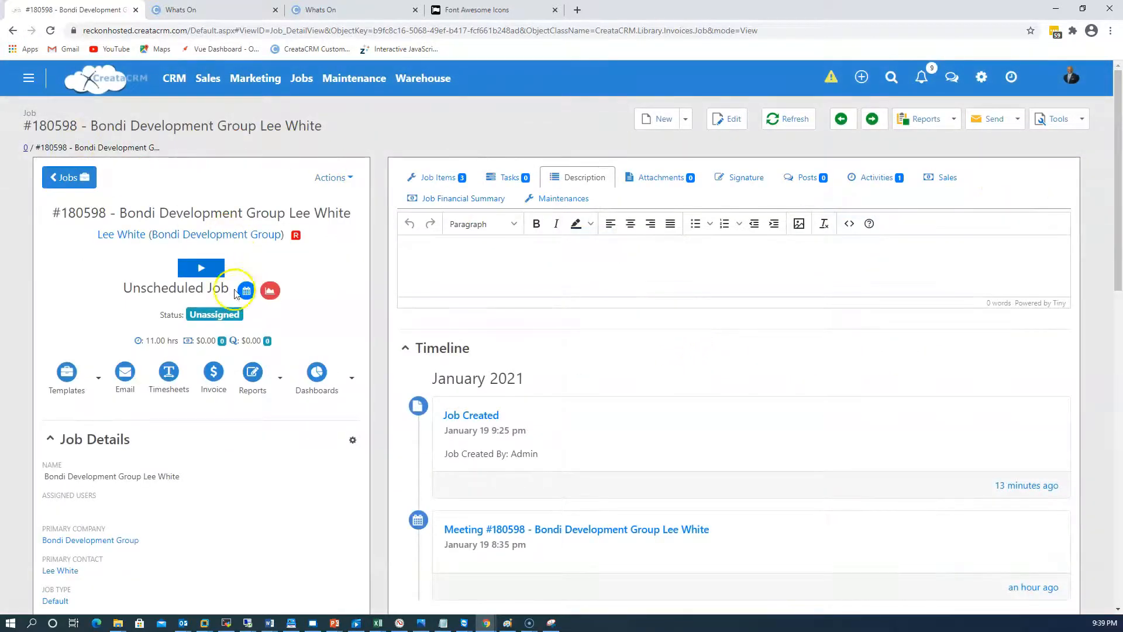
- Set the unscheduled job's status to In Progress and return to its record
left_click(217, 315)
left_click(439, 228)
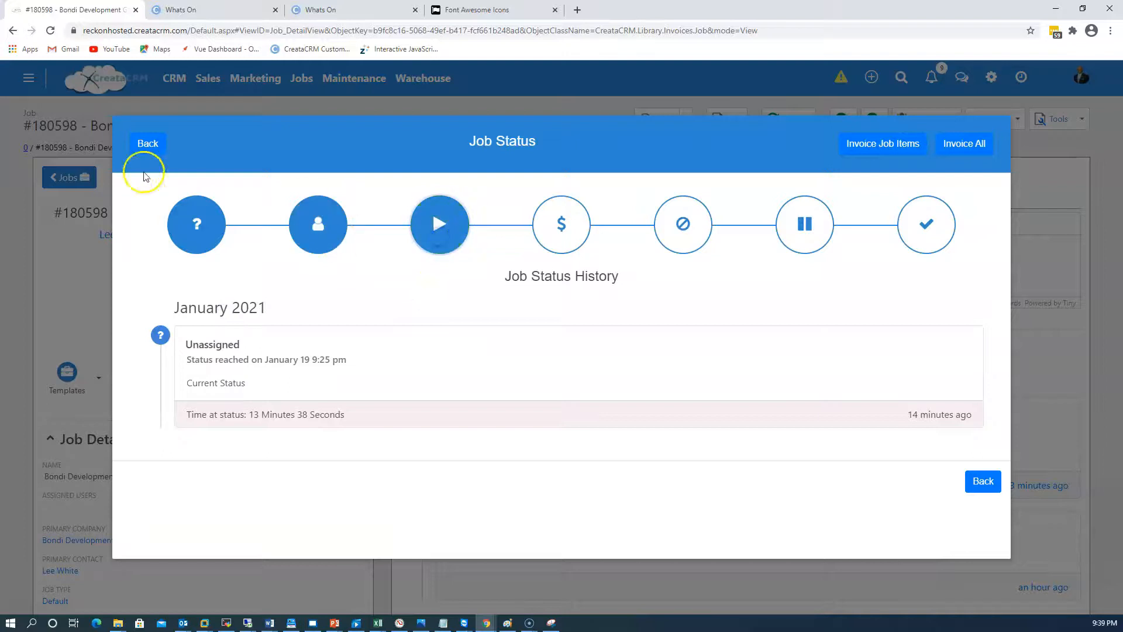
left_click(146, 145)
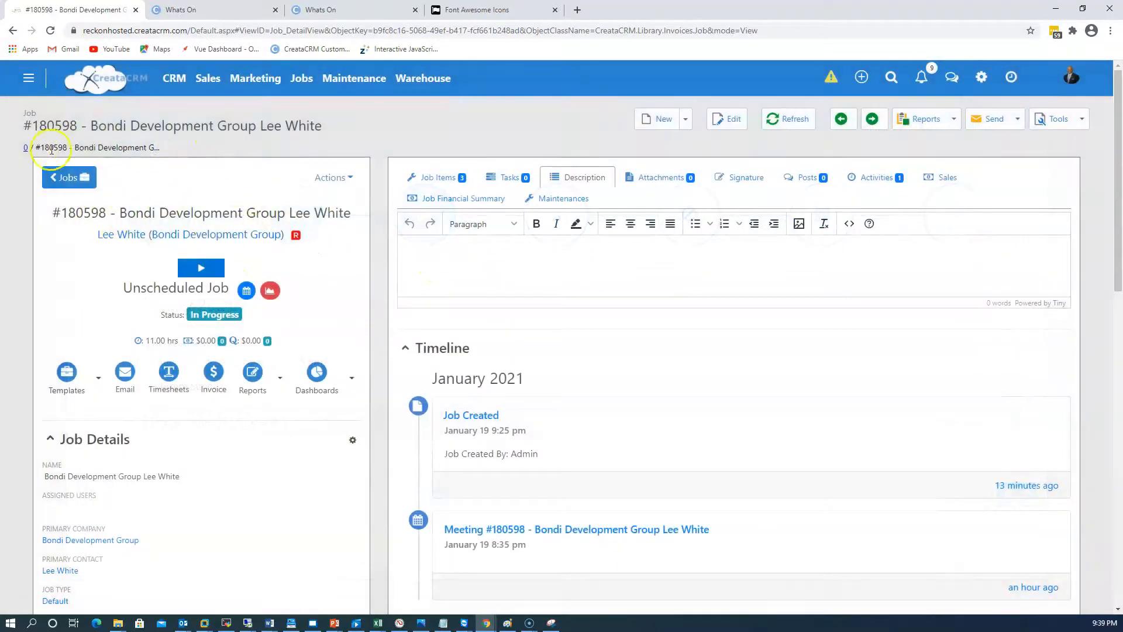
- Return to the sale and examine the first job's status, items, activities, expenses, invoice items and financial summary
left_click(27, 147)
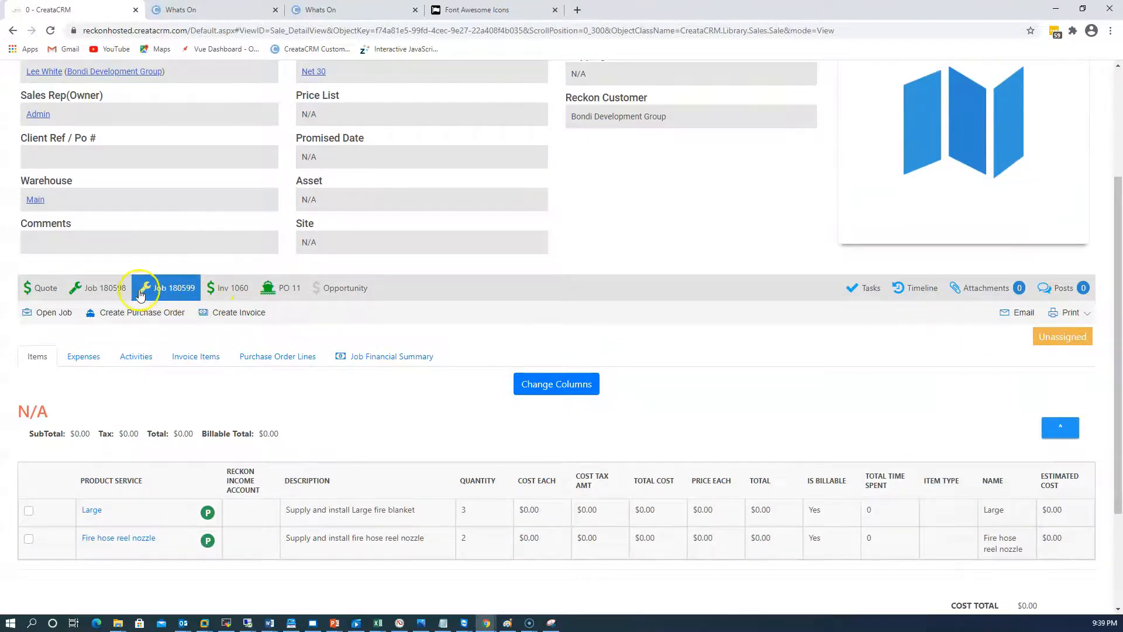
left_click(97, 287)
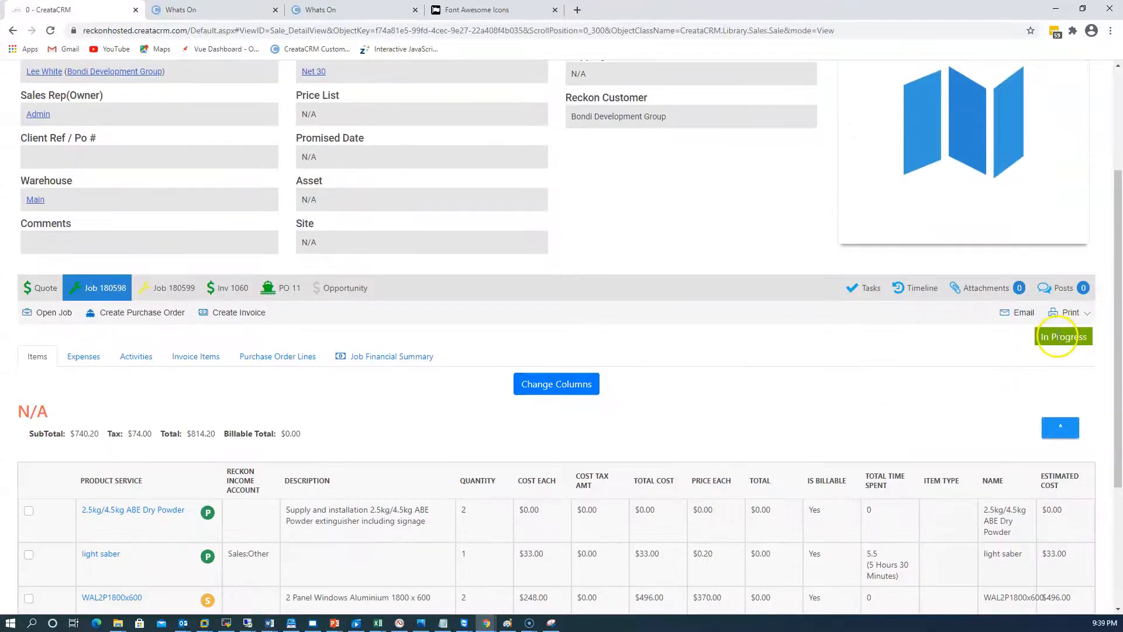
scroll(1055, 337, "down", 3)
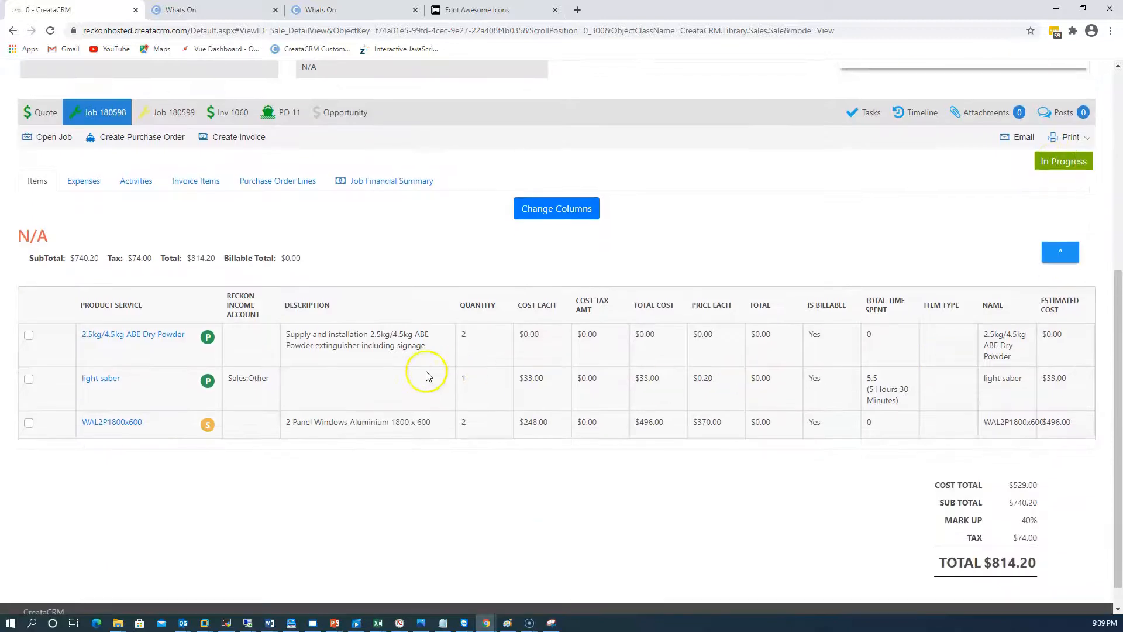
left_click(135, 186)
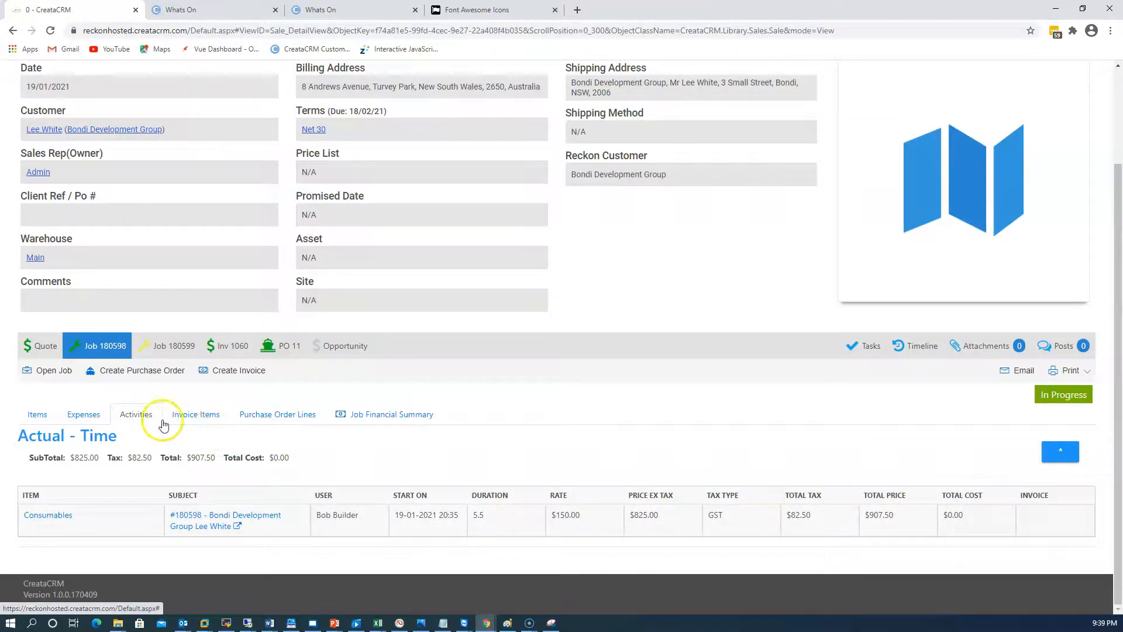
left_click(83, 415)
scroll(204, 417, "down", 2)
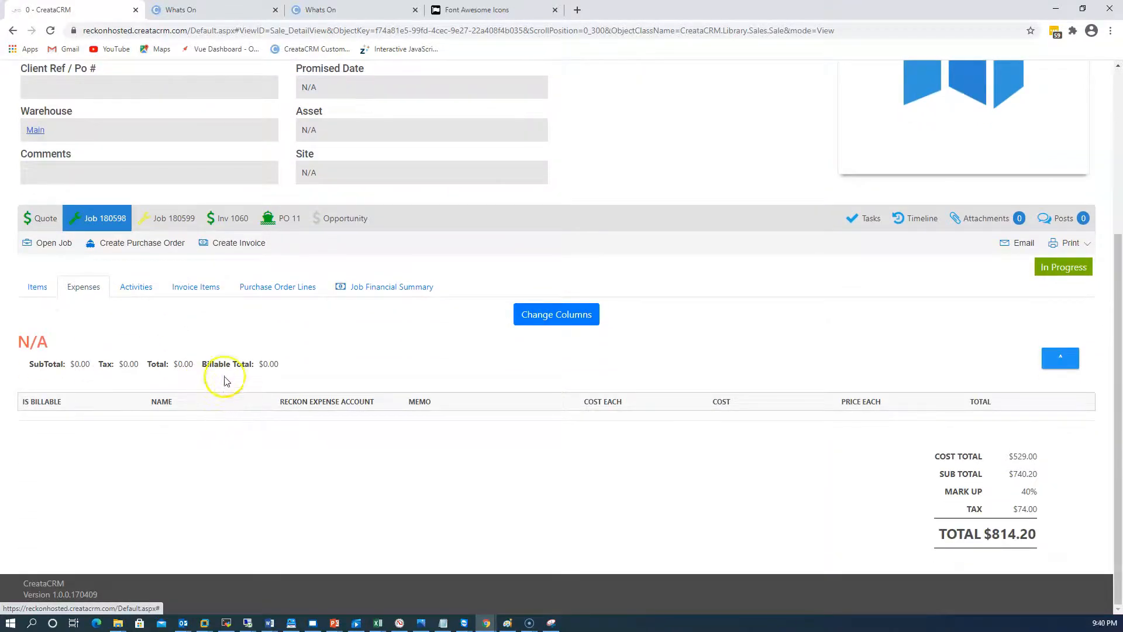
left_click(217, 289)
left_click(384, 462)
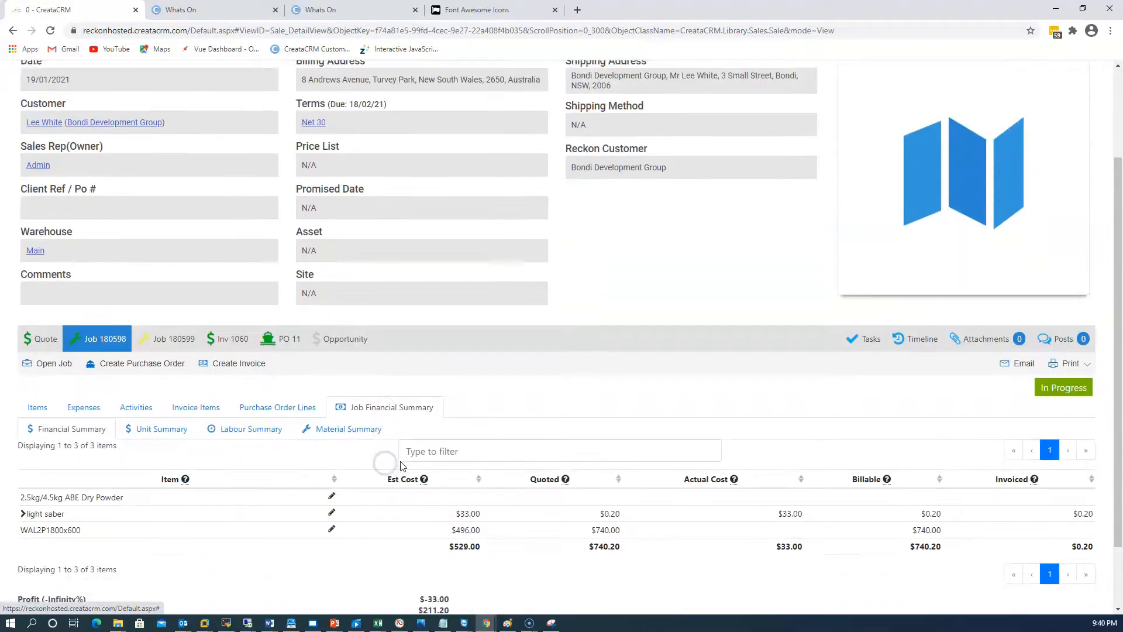
scroll(144, 302, "up", 4)
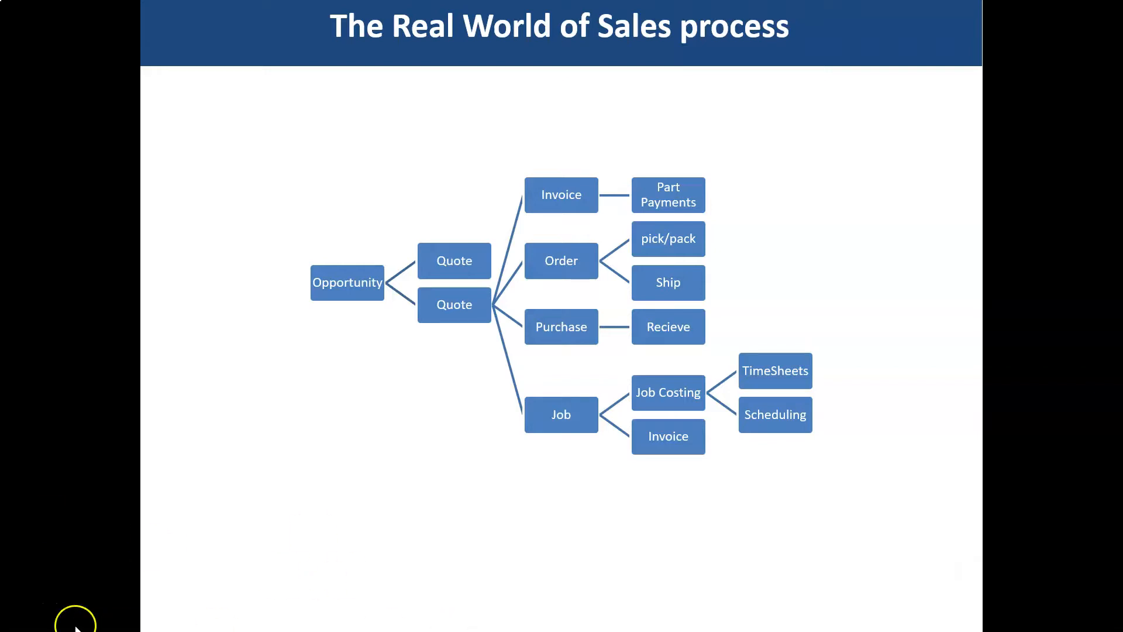
- Open the newer of the two open jobs on the last listed sale, check its record, and return to the Sales Dashboard
left_click(25, 612)
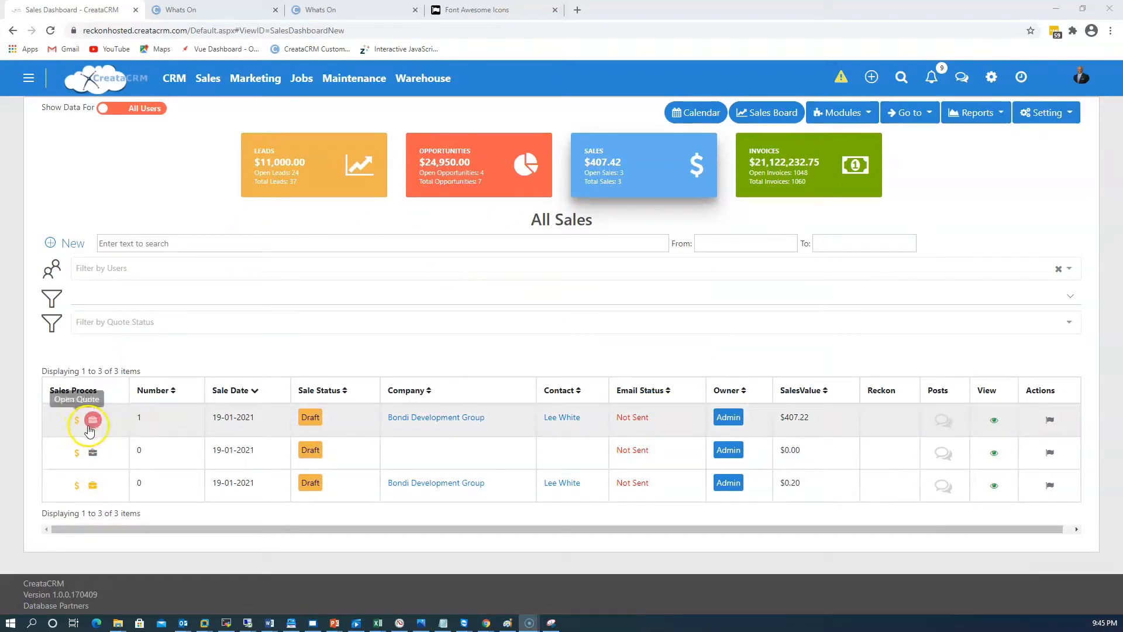
mouse_move(92, 488)
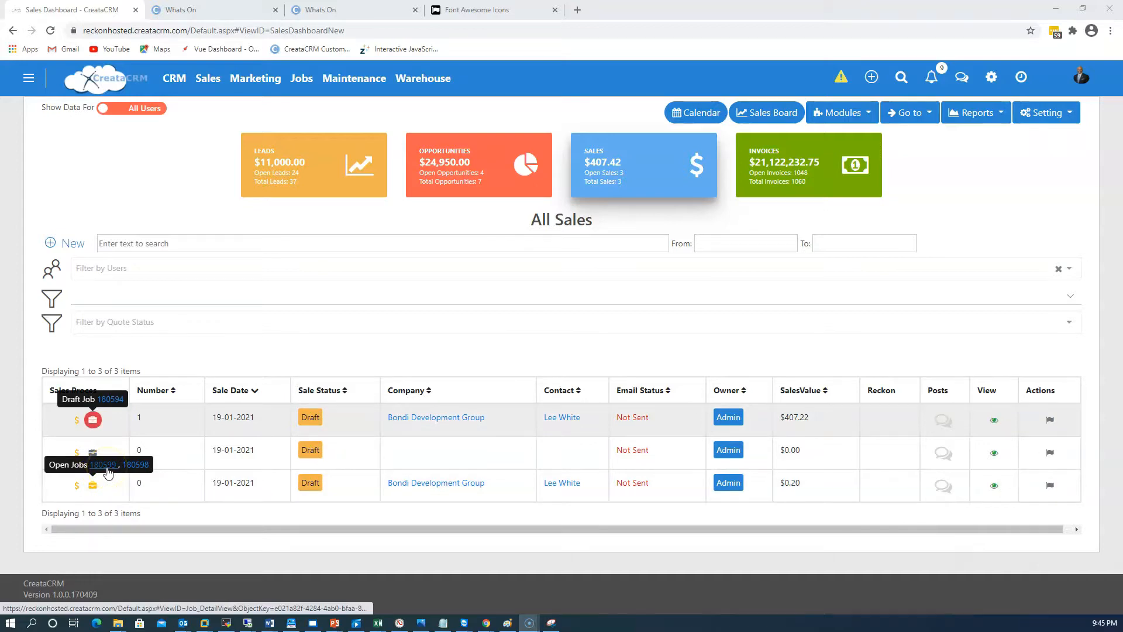
left_click(106, 465)
scroll(306, 387, "down", 1)
scroll(306, 390, "up", 1)
left_click(206, 146)
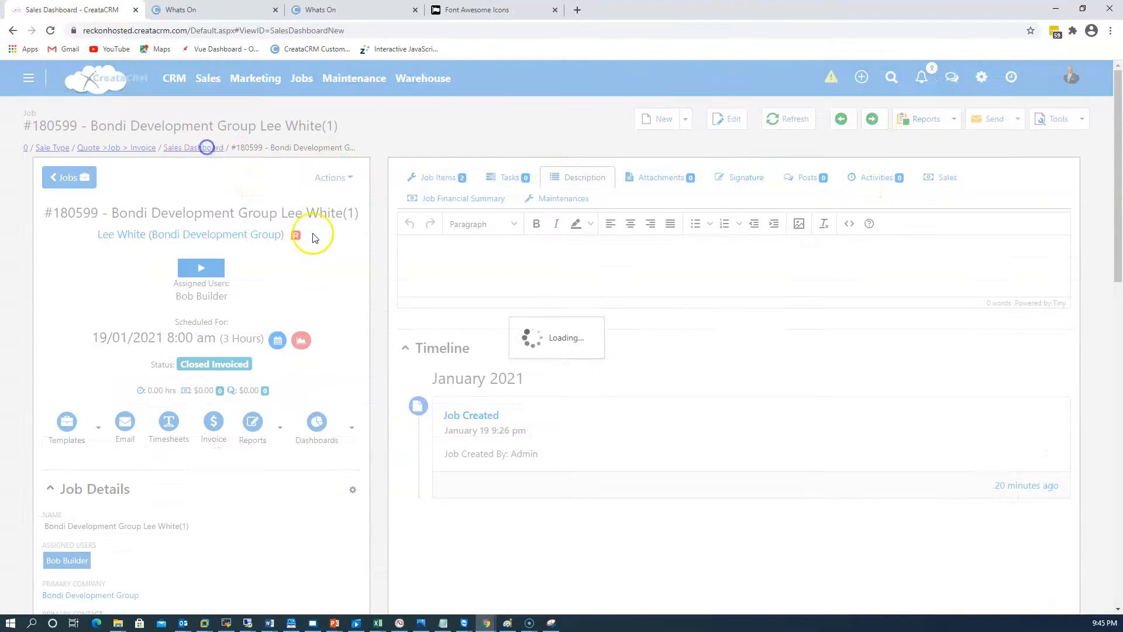